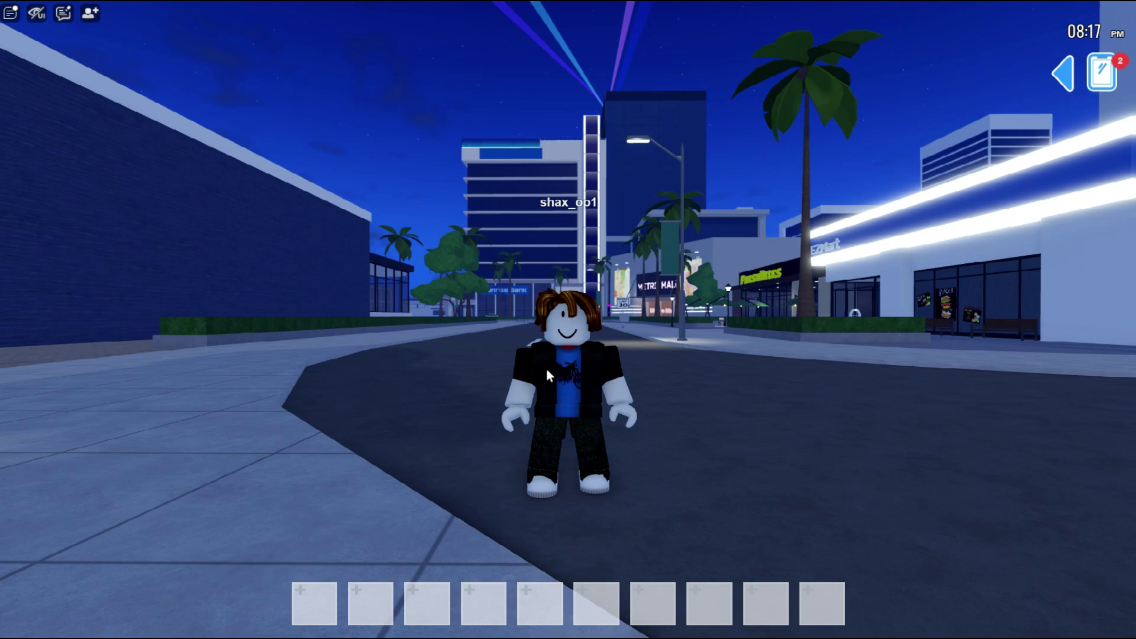
Turn on the Roblox game filters with Scroll Lock and walk the avatar toward the camera and onto the sidewalk
{"action": "key", "text": "Scroll_Lock"}
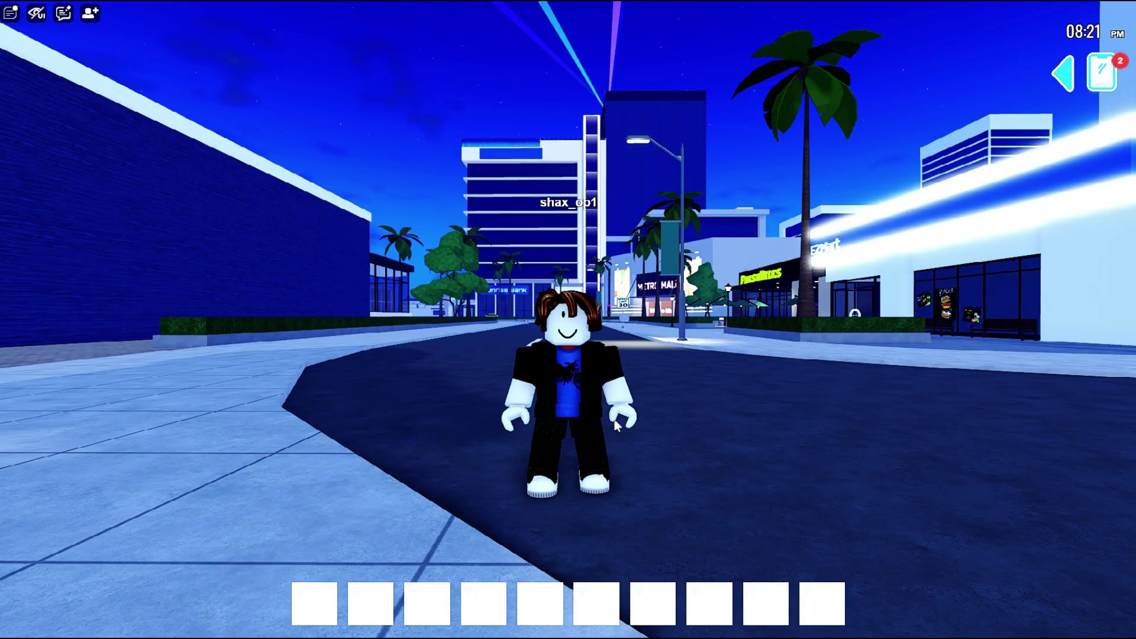
{"action": "key", "text": "s"}
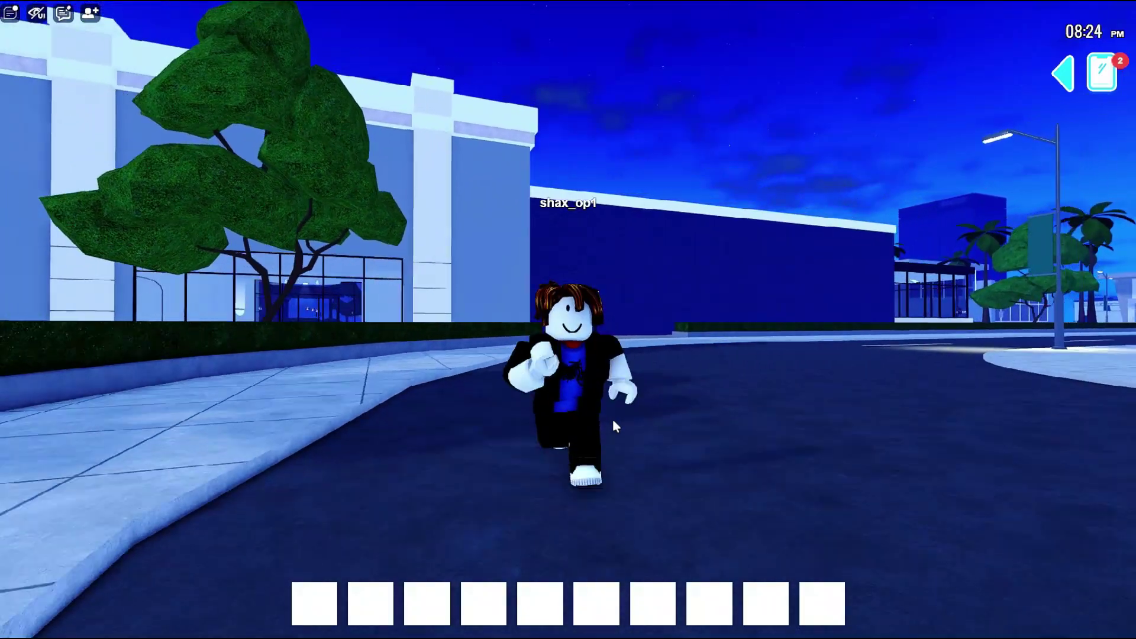
{"action": "key", "text": "d"}
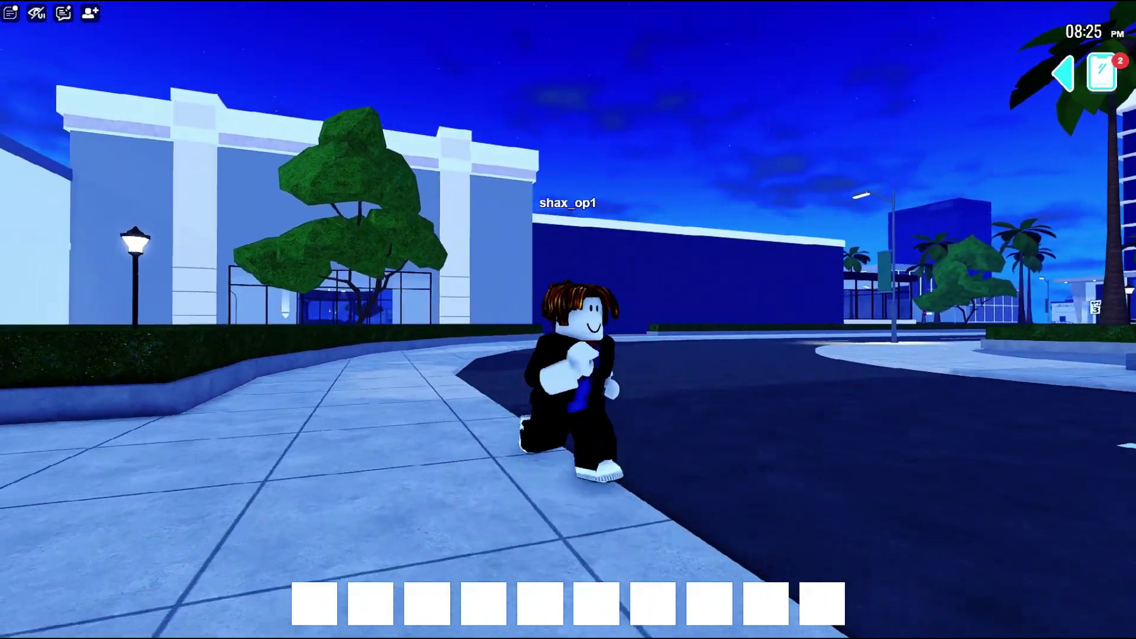
{"action": "key", "text": "s"}
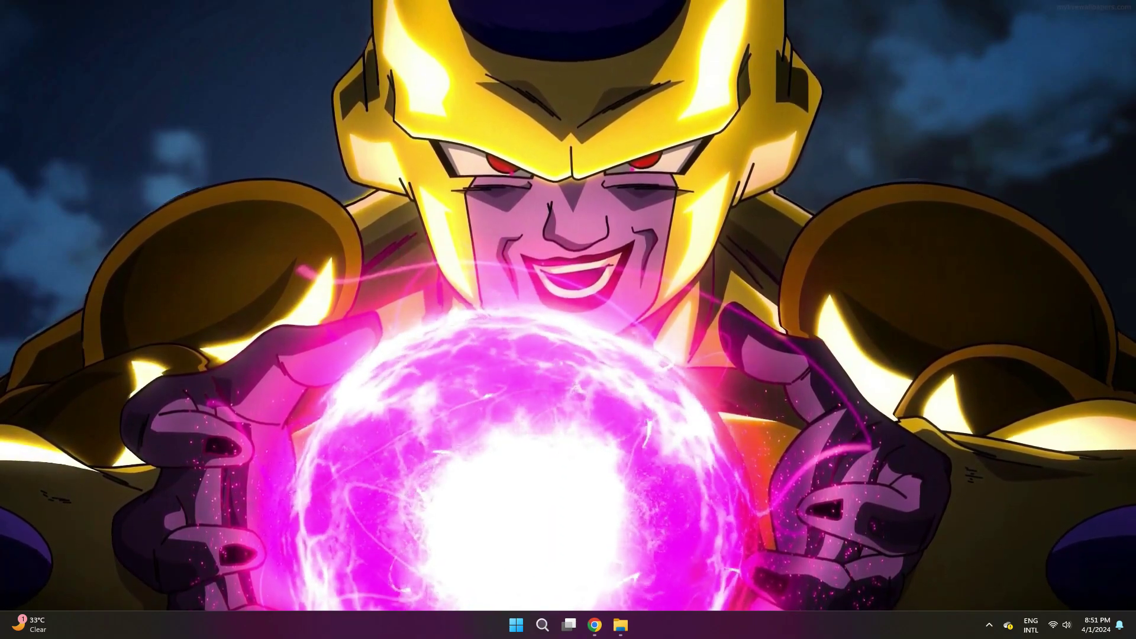
Bring Chrome back and return to the nvidiaProfileInspector releases tab
{"action": "key", "text": "alt+Tab"}
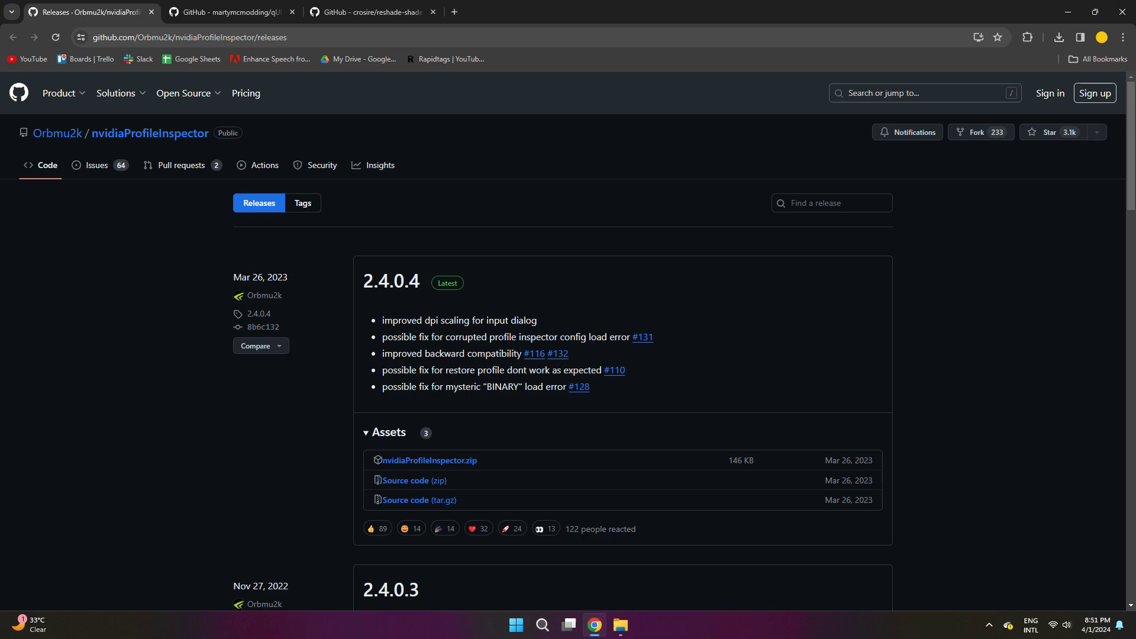
{"action": "key", "text": "ctrl+Tab"}
{"action": "key", "text": "ctrl+Tab"}
{"action": "key", "text": "ctrl+shift+Tab"}
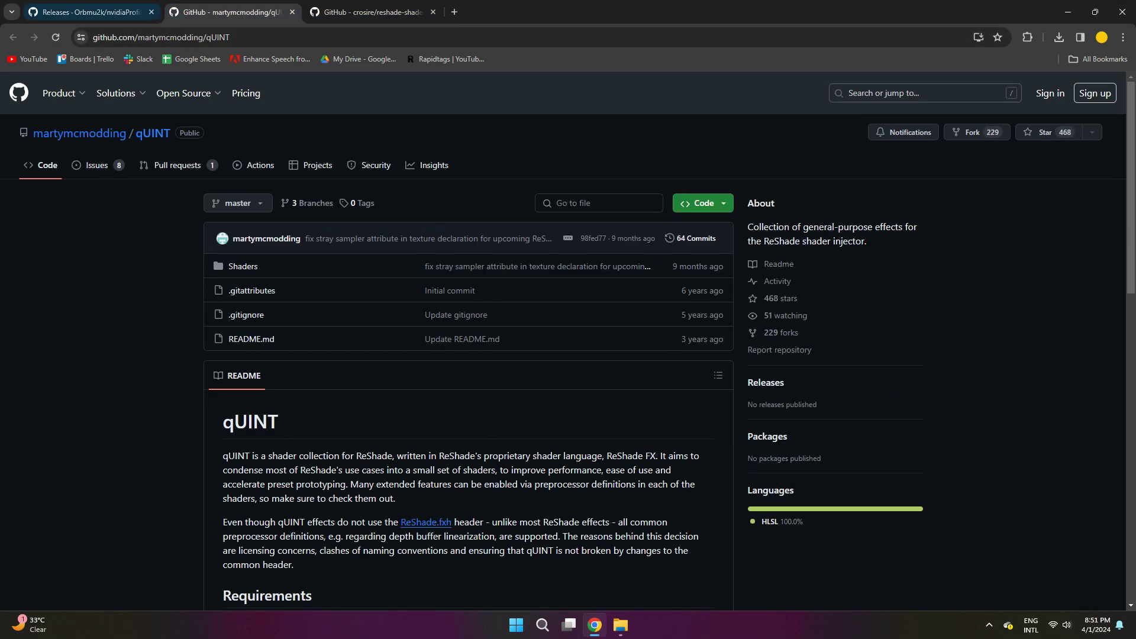
{"action": "key", "text": "ctrl+shift+Tab"}
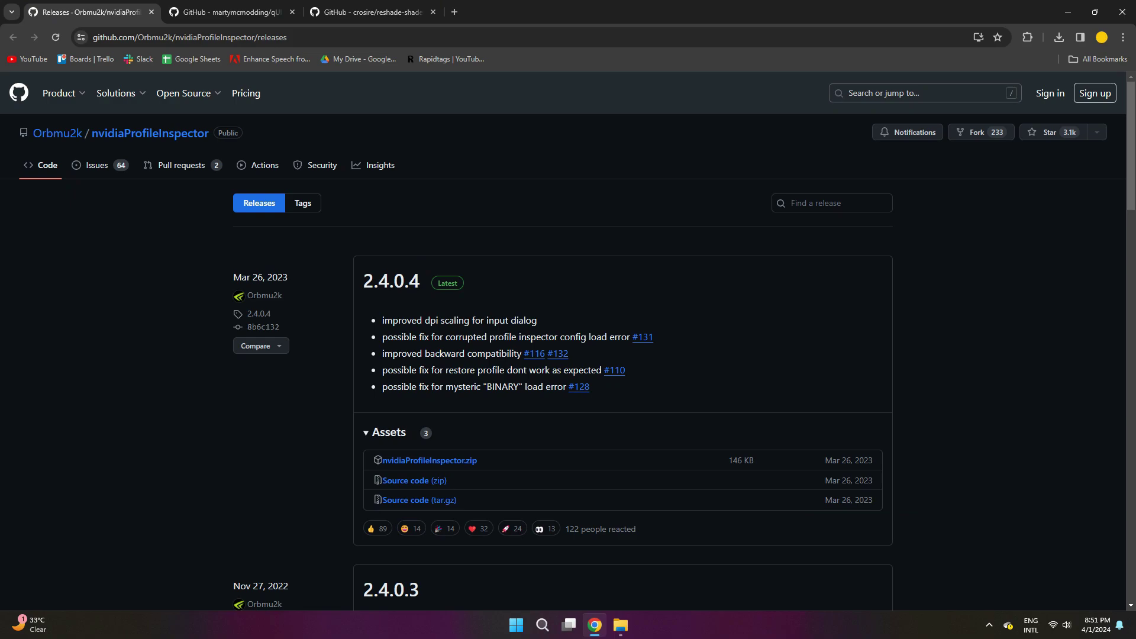
Download nvidiaProfileInspector.zip from Assets into the Downloads\Roblox Shaders folder
{"action": "scroll", "coordinate": [568, 355], "scroll_direction": "down", "scroll_amount": 2}
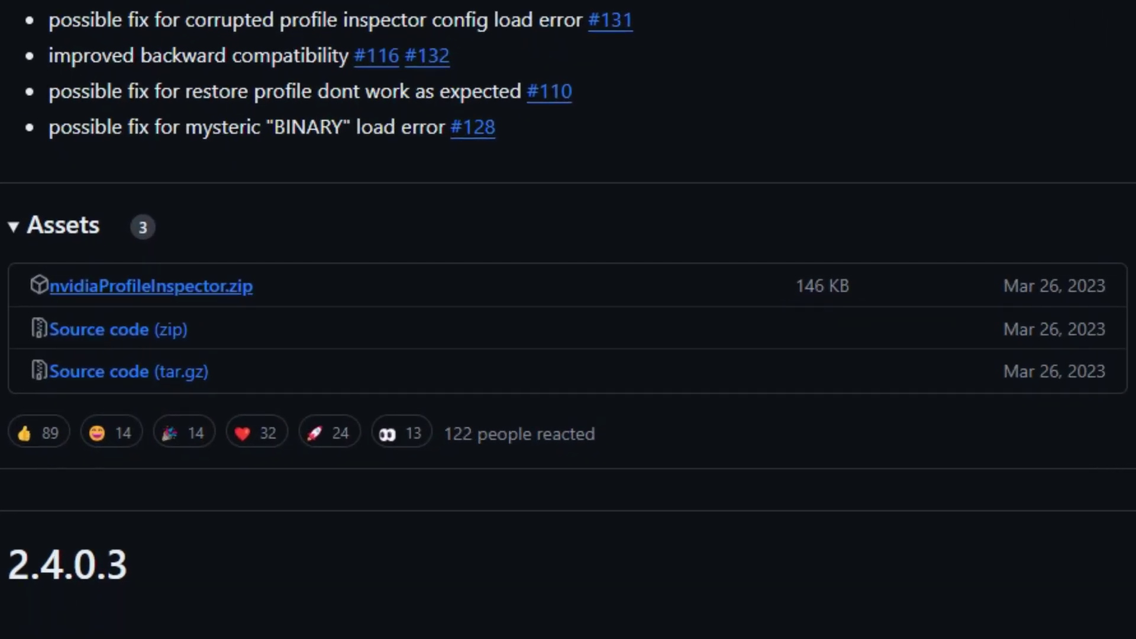
{"action": "left_click", "coordinate": [150, 286]}
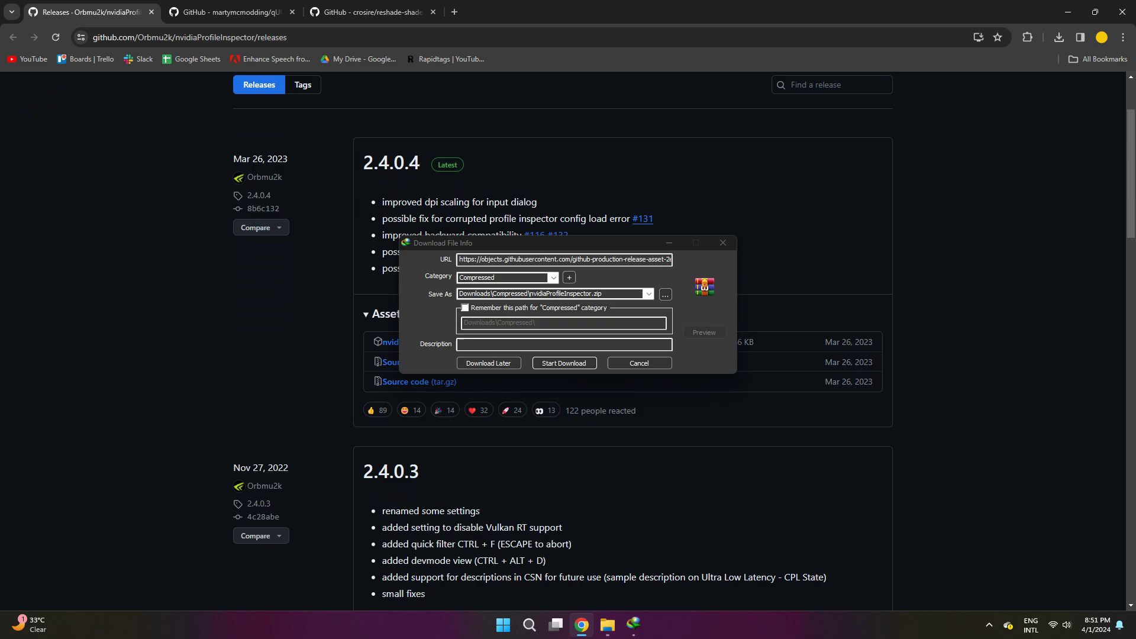
{"action": "left_click", "coordinate": [665, 294]}
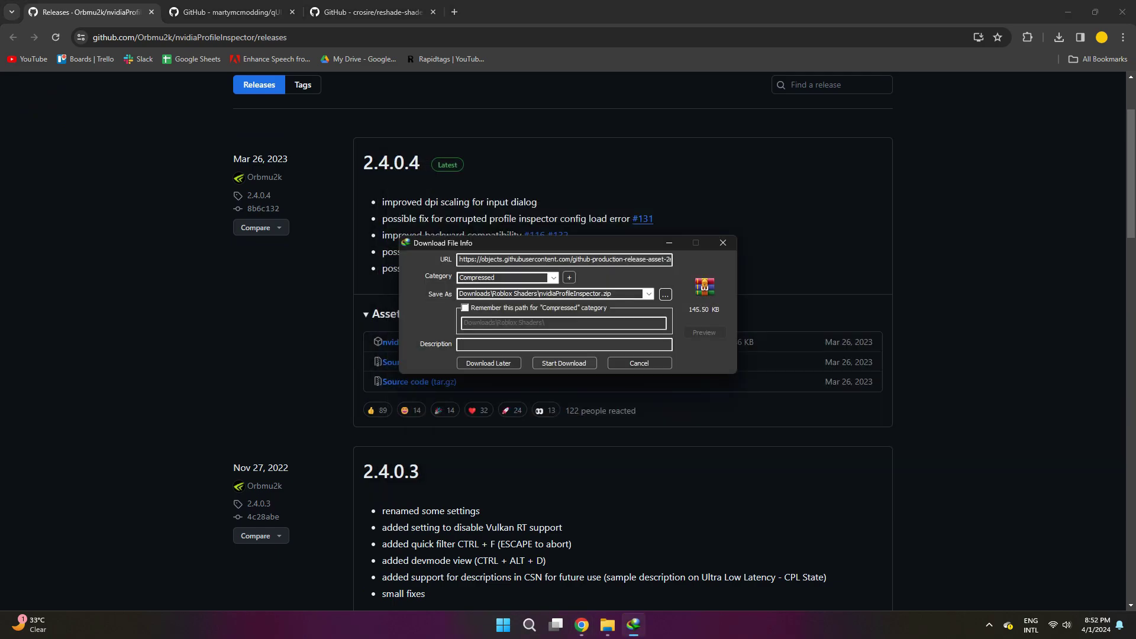
{"action": "left_click", "coordinate": [564, 363]}
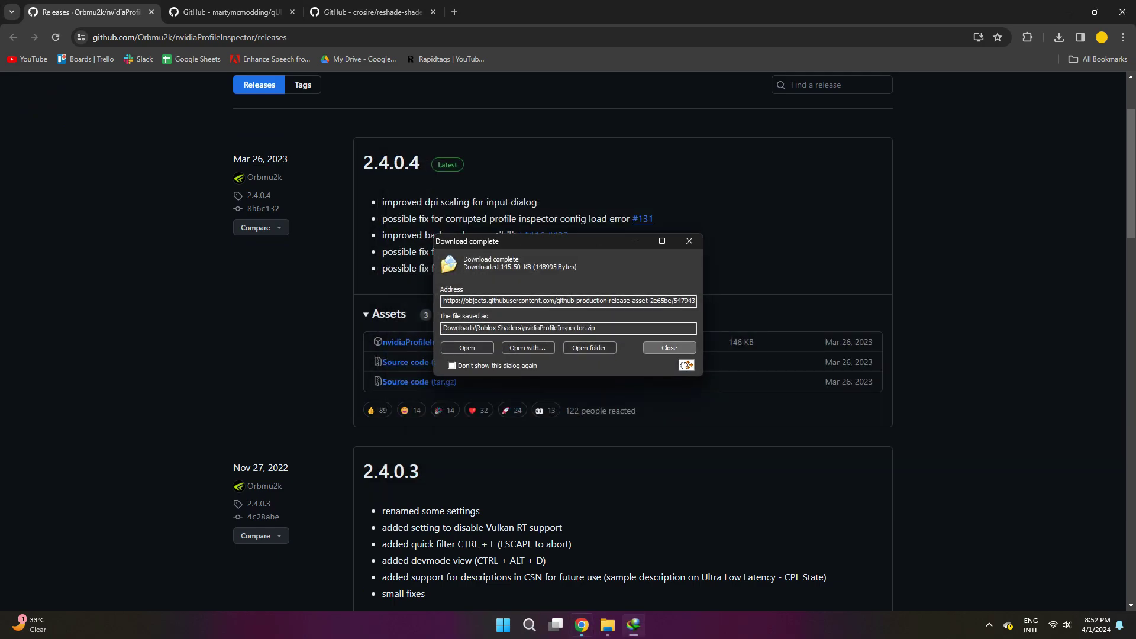
Open the download folder and extract nvidiaProfileInspector.zip to an nvidiaProfileInspector folder
{"action": "left_click", "coordinate": [590, 348]}
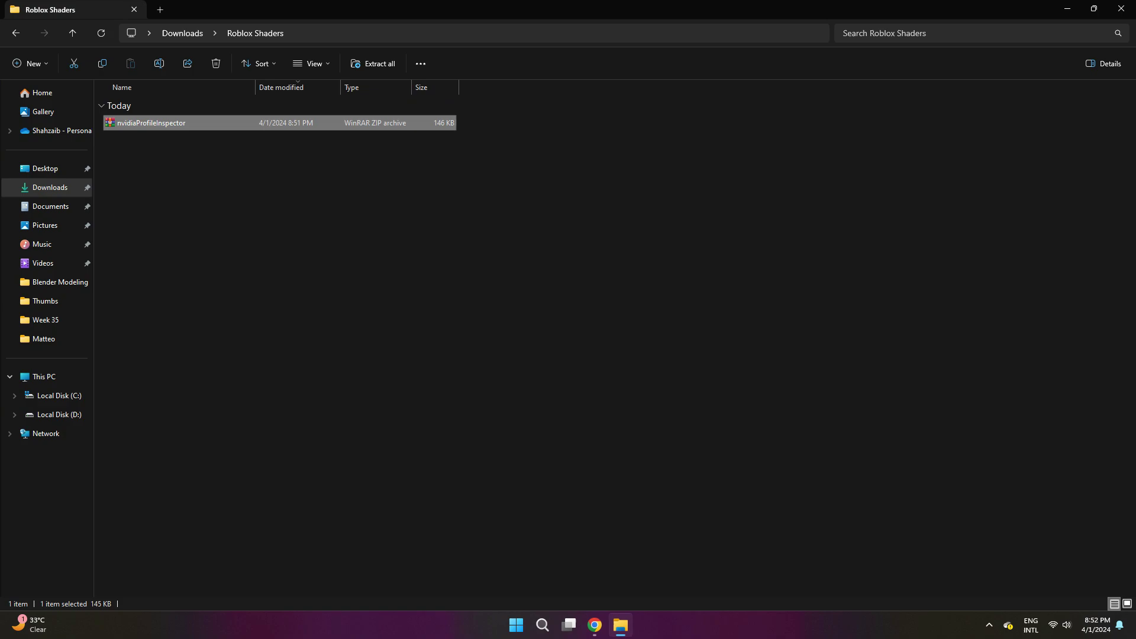
{"action": "right_click", "coordinate": [157, 126]}
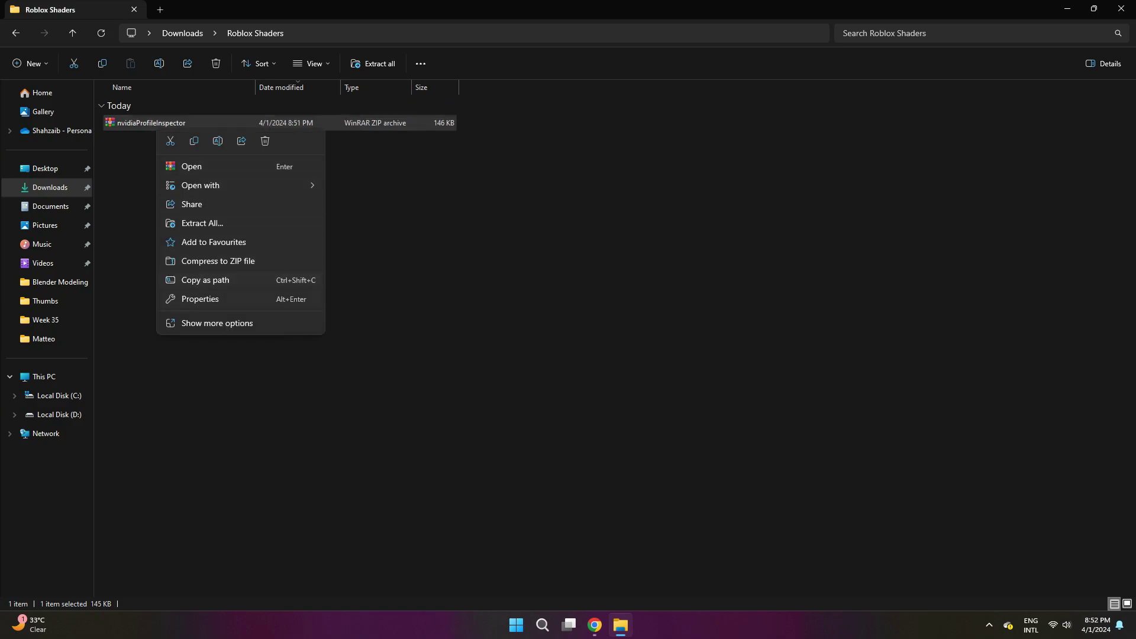
{"action": "left_click", "coordinate": [217, 323]}
{"action": "left_click", "coordinate": [224, 199]}
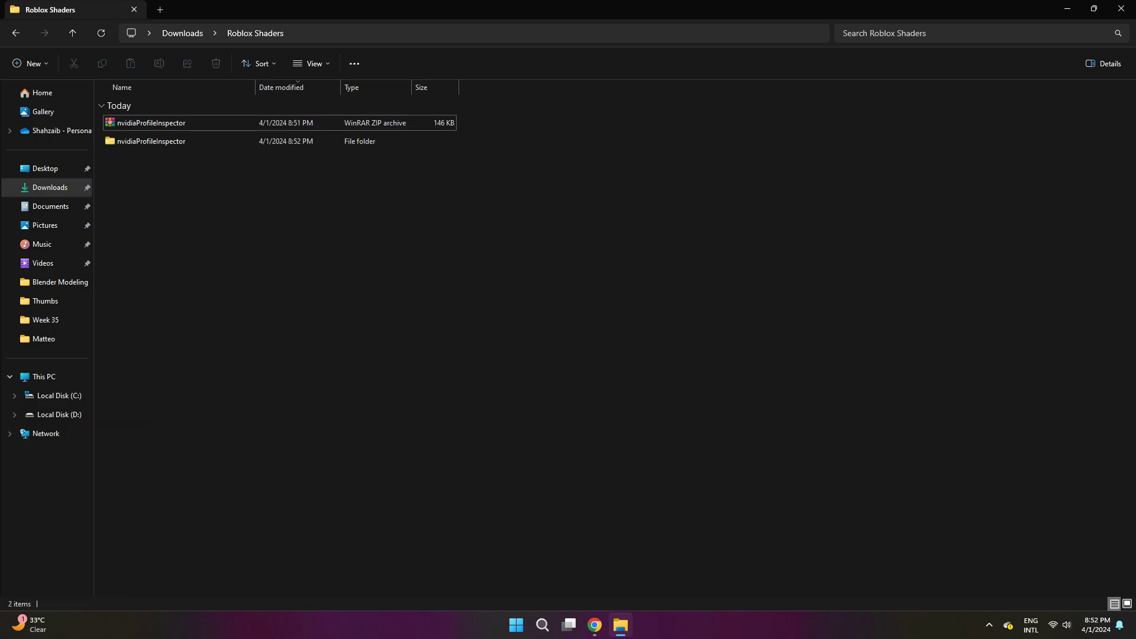
Open the extracted folder and bring up the actions for the nvidiaProfileInspector application
{"action": "double_click", "coordinate": [151, 141]}
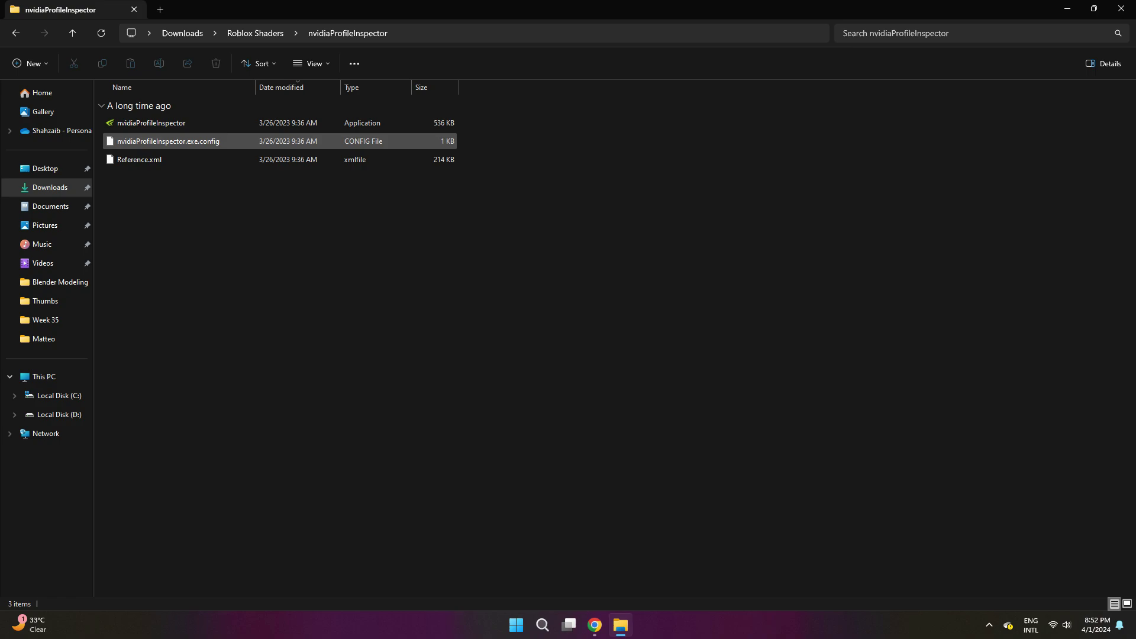
{"action": "left_click", "coordinate": [151, 123]}
{"action": "right_click", "coordinate": [151, 122]}
Launch NVIDIA Profile Inspector as administrator and scroll down to the Other settings
{"action": "left_click", "coordinate": [178, 199]}
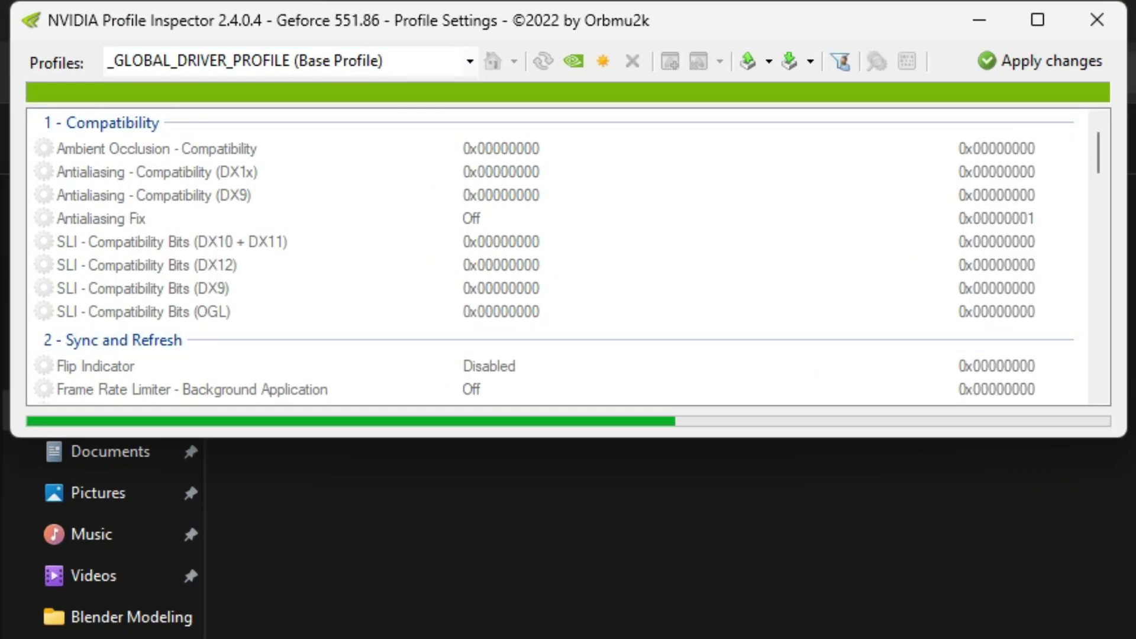
{"action": "scroll", "coordinate": [556, 255], "scroll_direction": "down", "scroll_amount": 2}
{"action": "scroll", "coordinate": [557, 255], "scroll_direction": "down", "scroll_amount": 10}
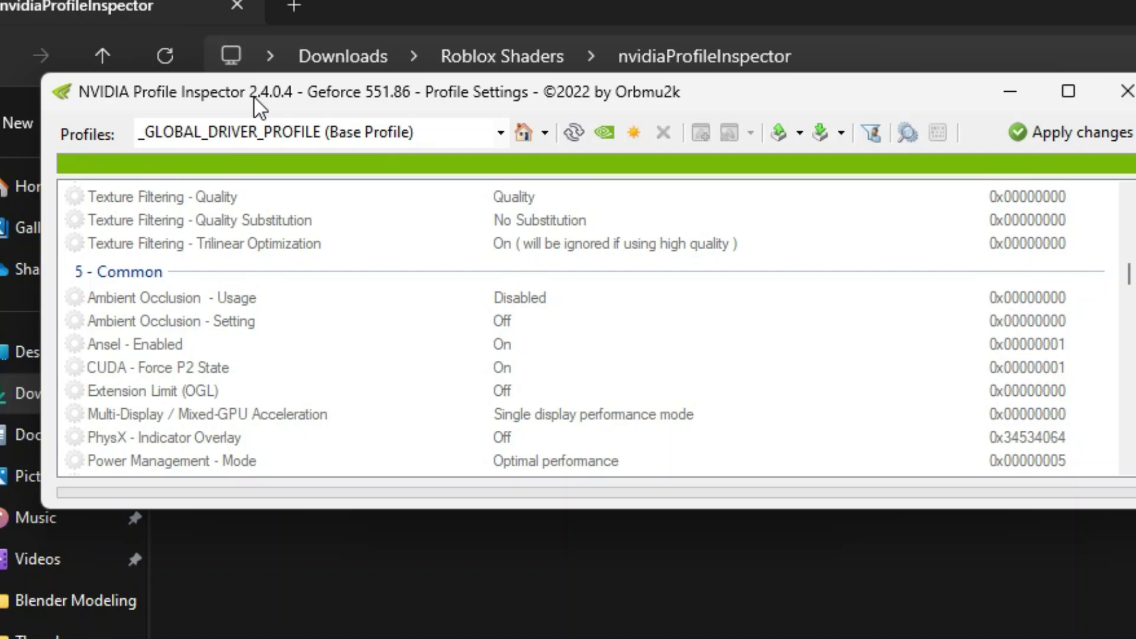
{"action": "scroll", "coordinate": [556, 375], "scroll_direction": "down", "scroll_amount": 10}
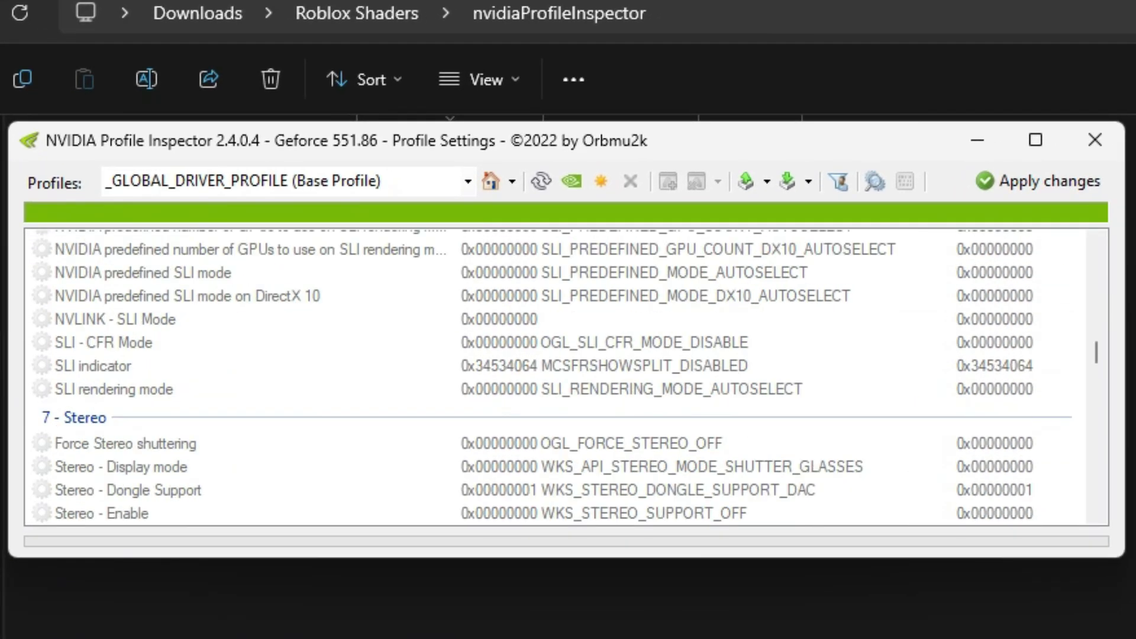
{"action": "scroll", "coordinate": [556, 376], "scroll_direction": "down", "scroll_amount": 3}
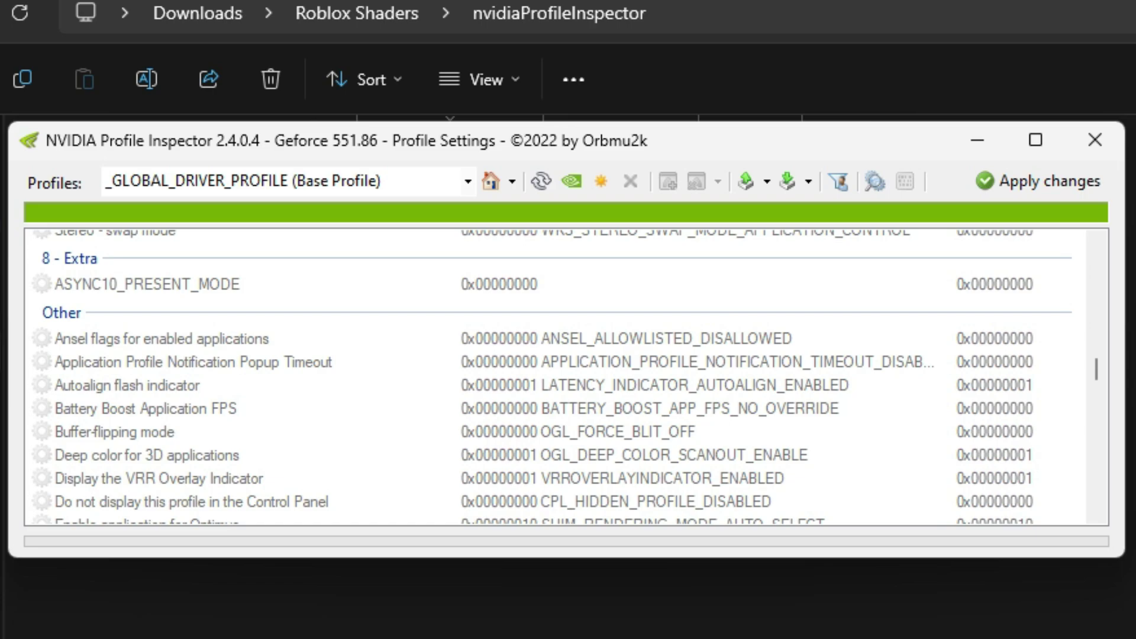
Set Ansel flags for enabled applications to 0x00000001 ANSEL_ALLOWLISTED_ALLOWED and apply the change
{"action": "left_click", "coordinate": [627, 338]}
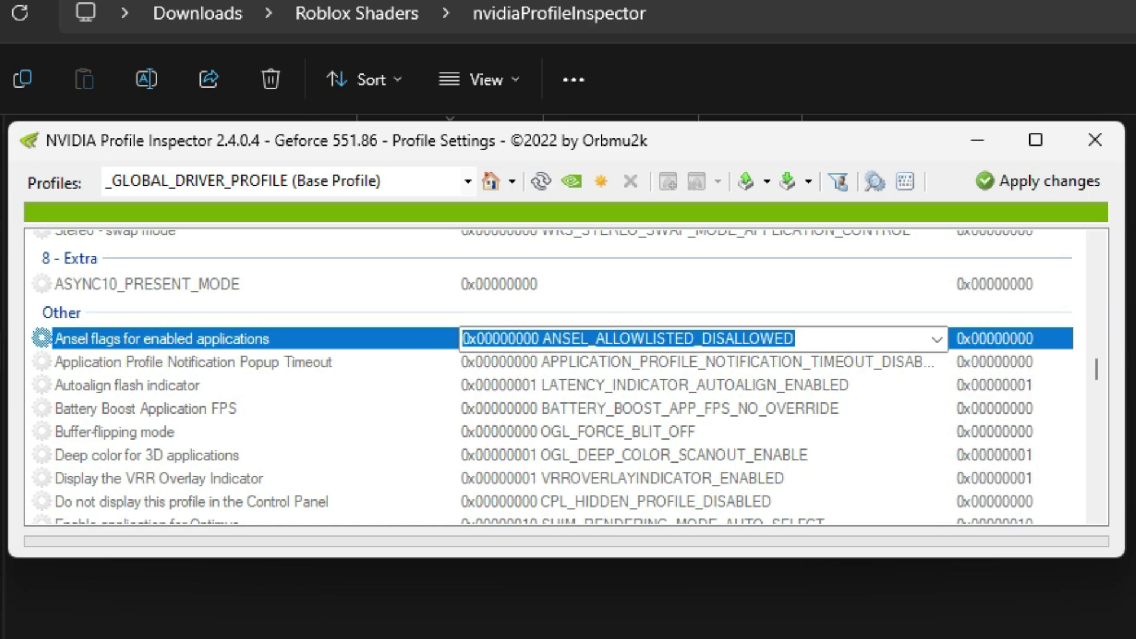
{"action": "key", "text": "alt+Down"}
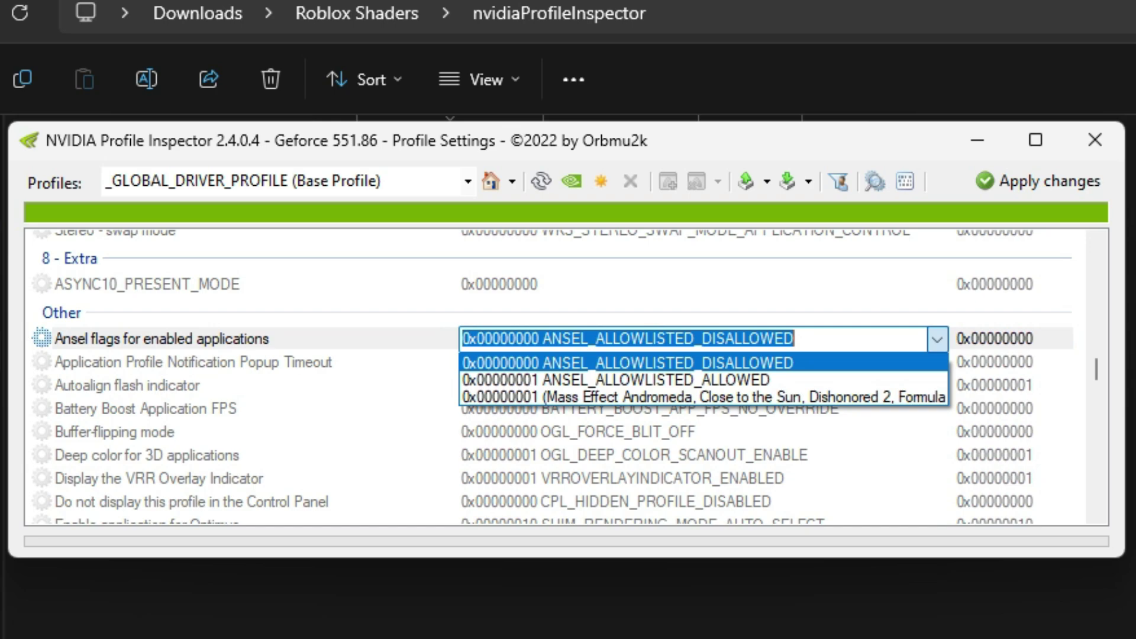
{"action": "key", "text": "Return"}
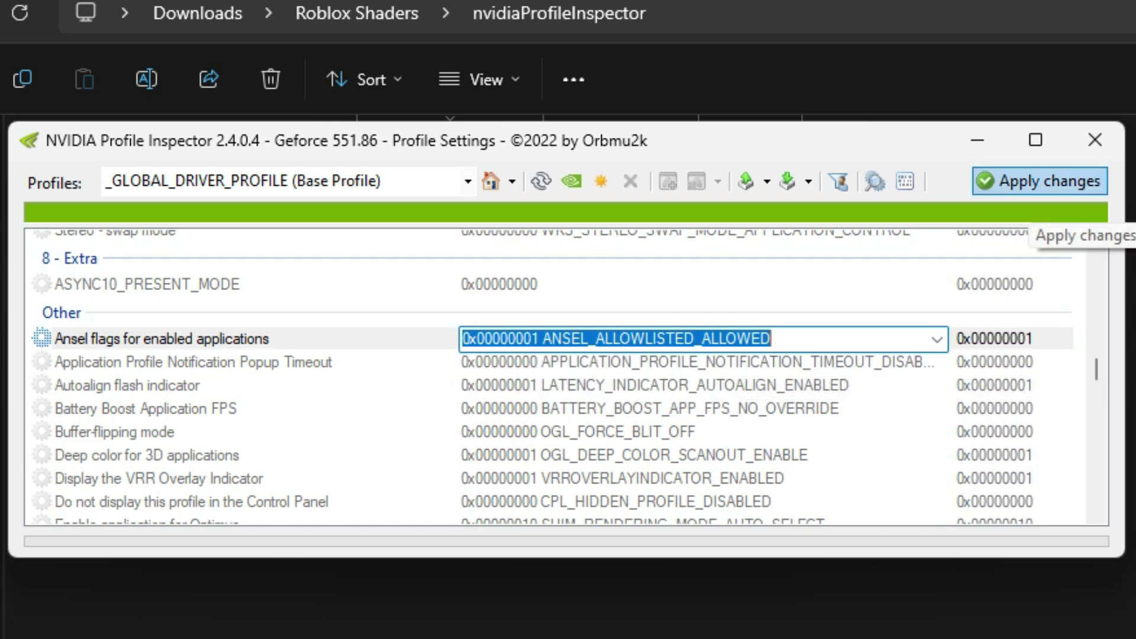
{"action": "left_click", "coordinate": [1040, 181]}
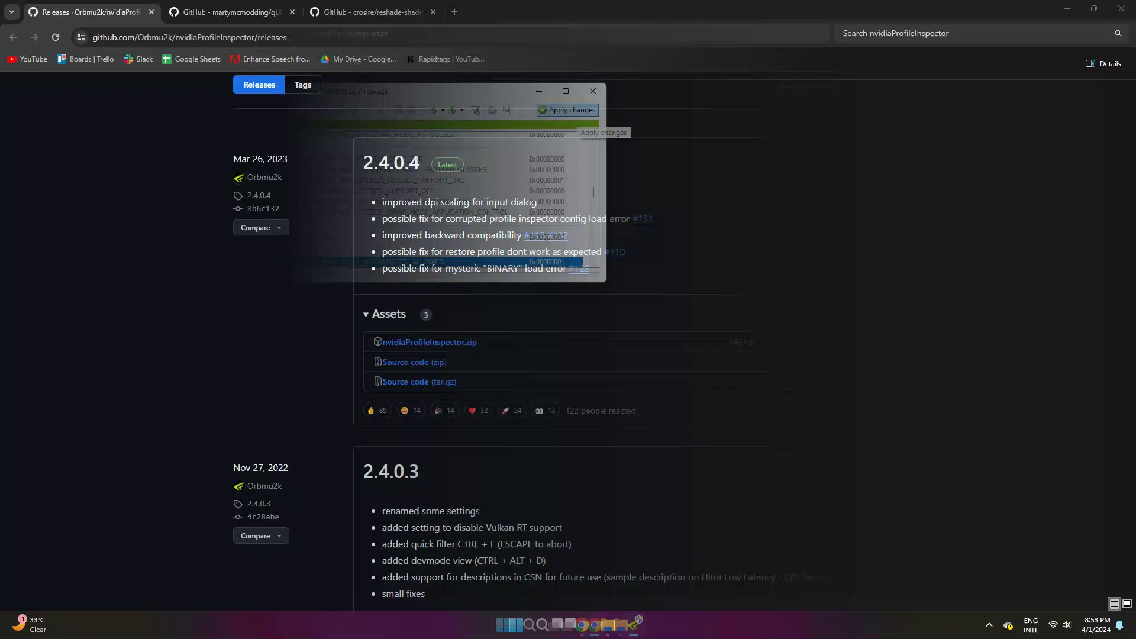
Save the qUINT repository as qUINT-master.zip in Downloads\Roblox Shaders, then view that folder
{"action": "key", "text": "ctrl+Tab"}
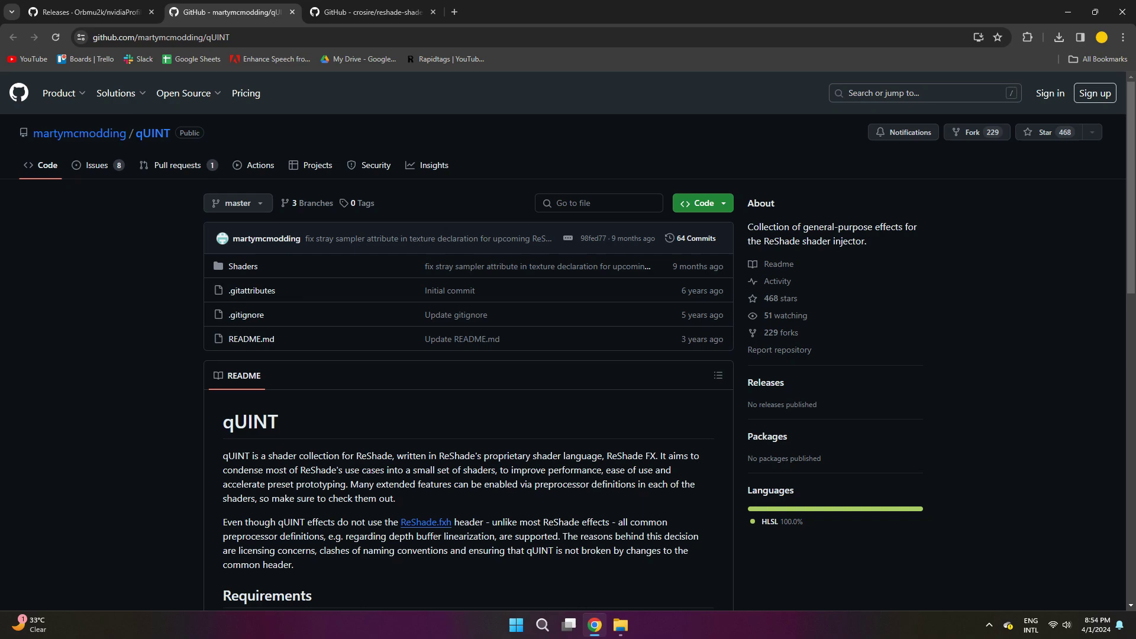
{"action": "left_click", "coordinate": [704, 203]}
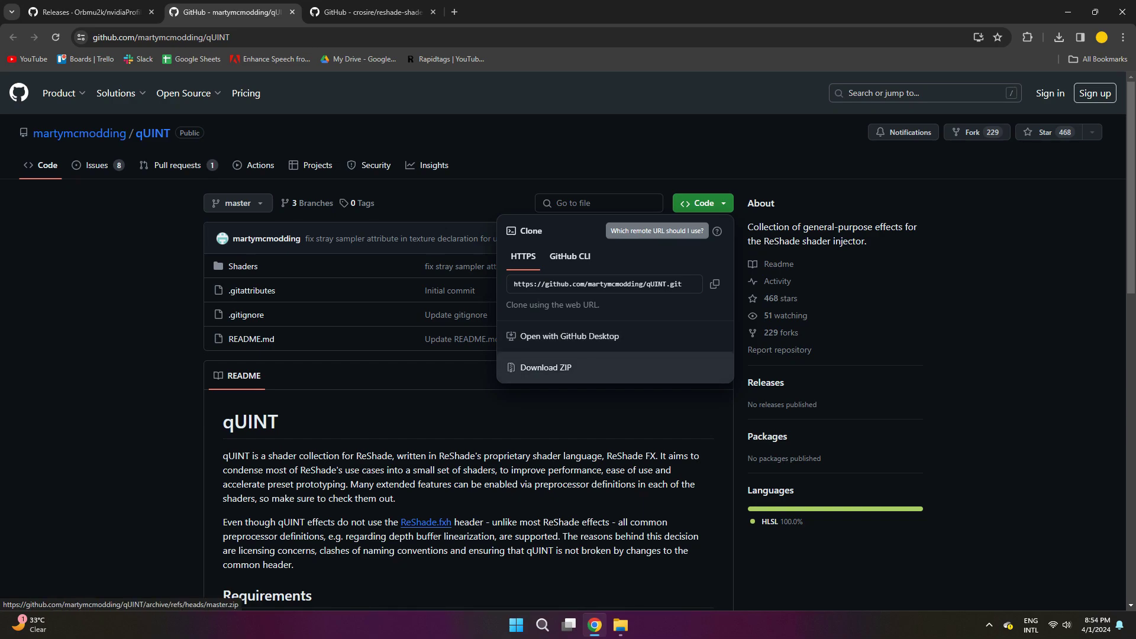
{"action": "left_click", "coordinate": [545, 368]}
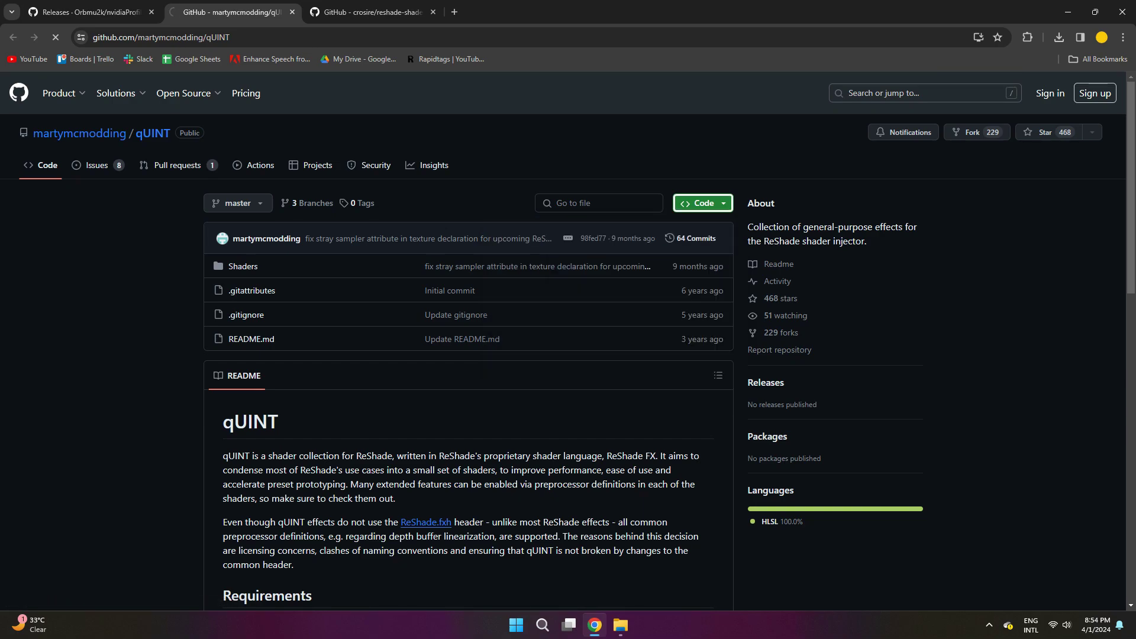
{"action": "left_click", "coordinate": [562, 359]}
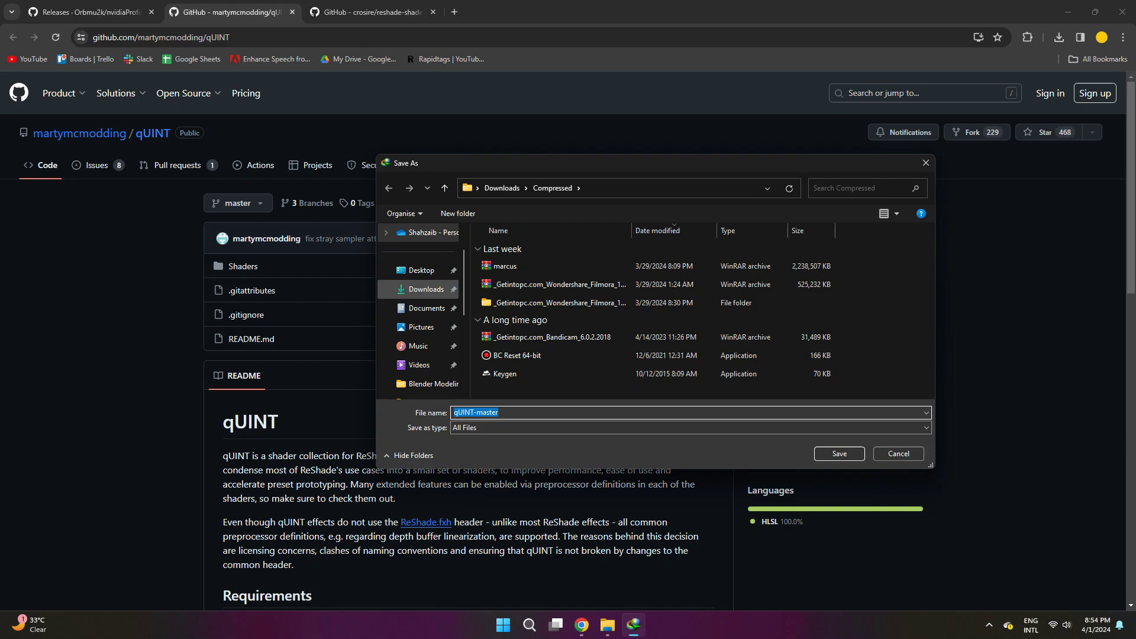
{"action": "key", "text": "Return"}
{"action": "key", "text": "alt+Tab"}
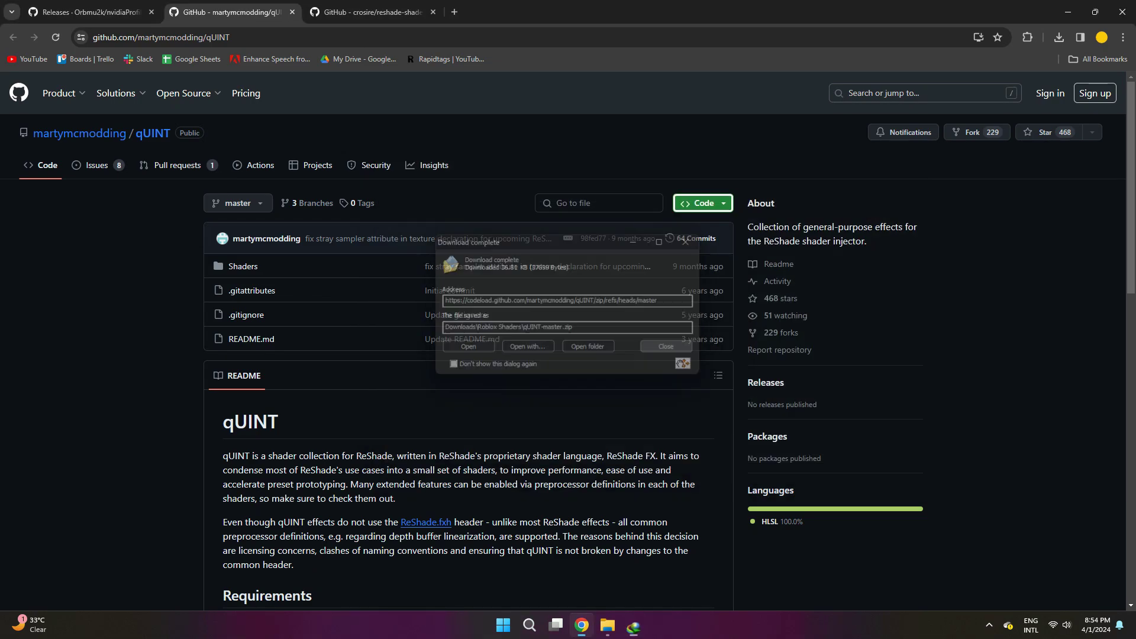
{"action": "key", "text": "alt+Up"}
Extract qUINT-master.zip to a qUINT-master folder and open its inner qUINT-master folder
{"action": "left_click", "coordinate": [139, 122]}
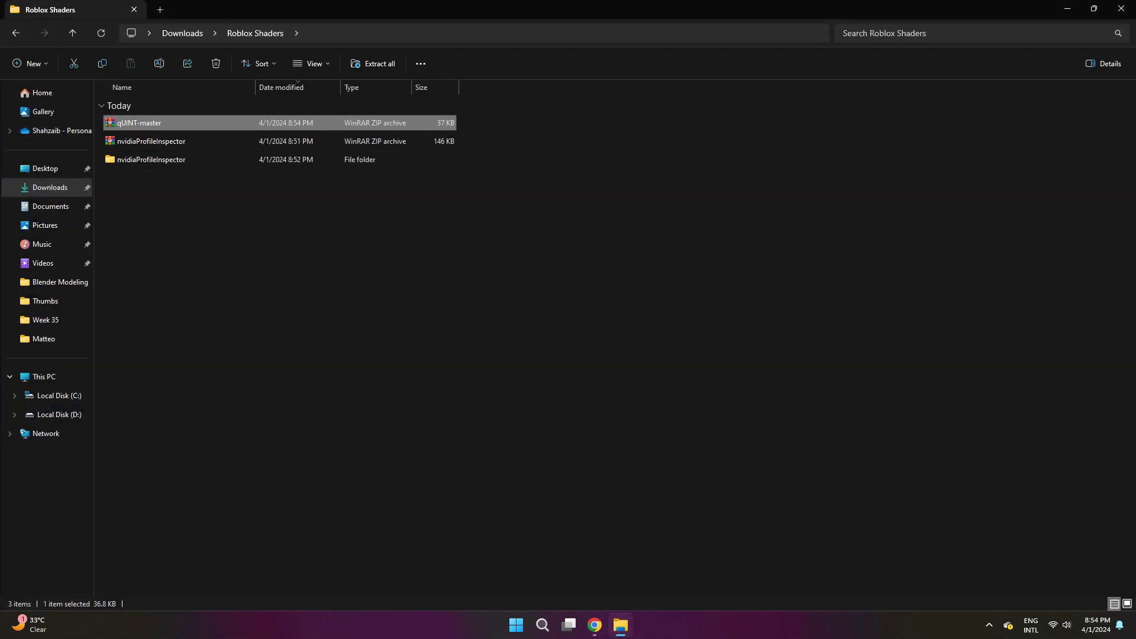
{"action": "right_click", "coordinate": [162, 123]}
{"action": "left_click", "coordinate": [219, 318]}
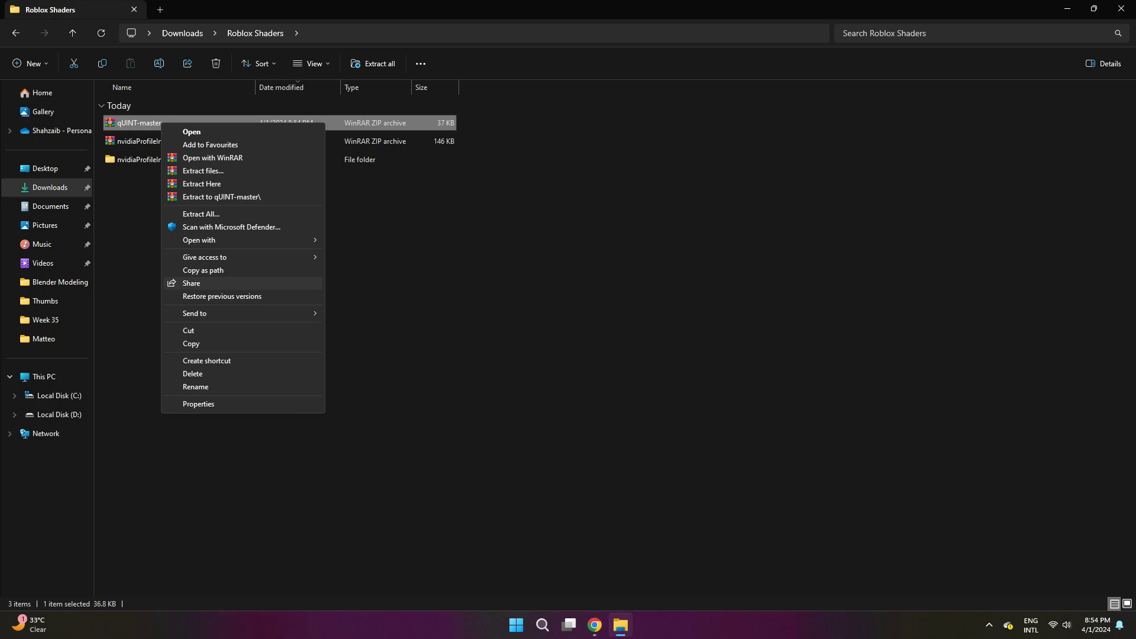
{"action": "left_click", "coordinate": [222, 197]}
{"action": "double_click", "coordinate": [139, 160]}
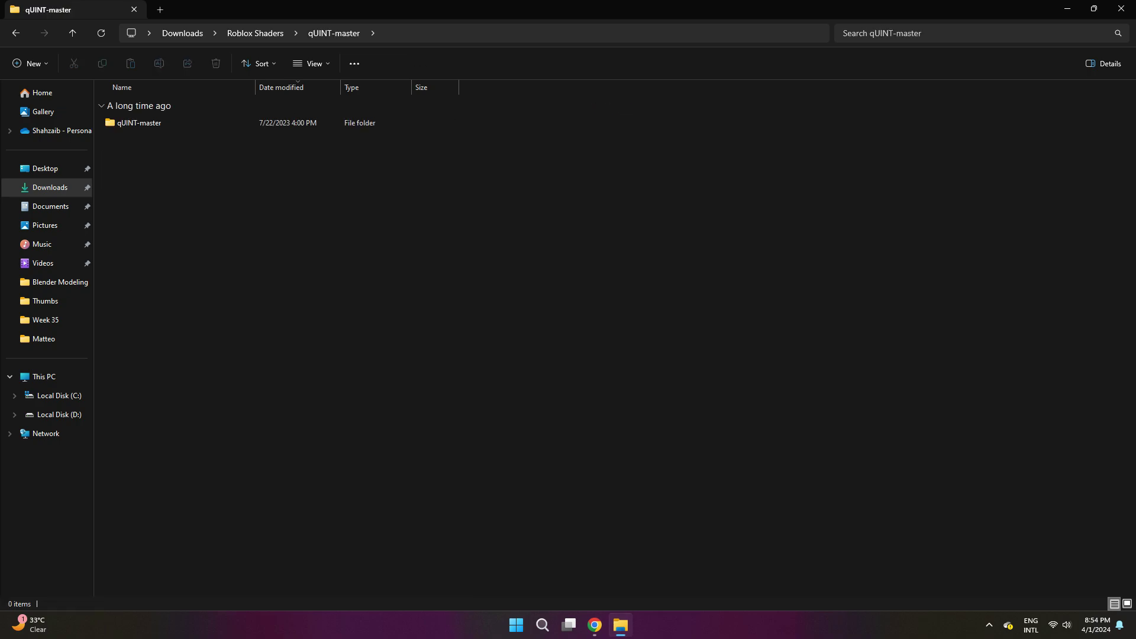
{"action": "double_click", "coordinate": [139, 122]}
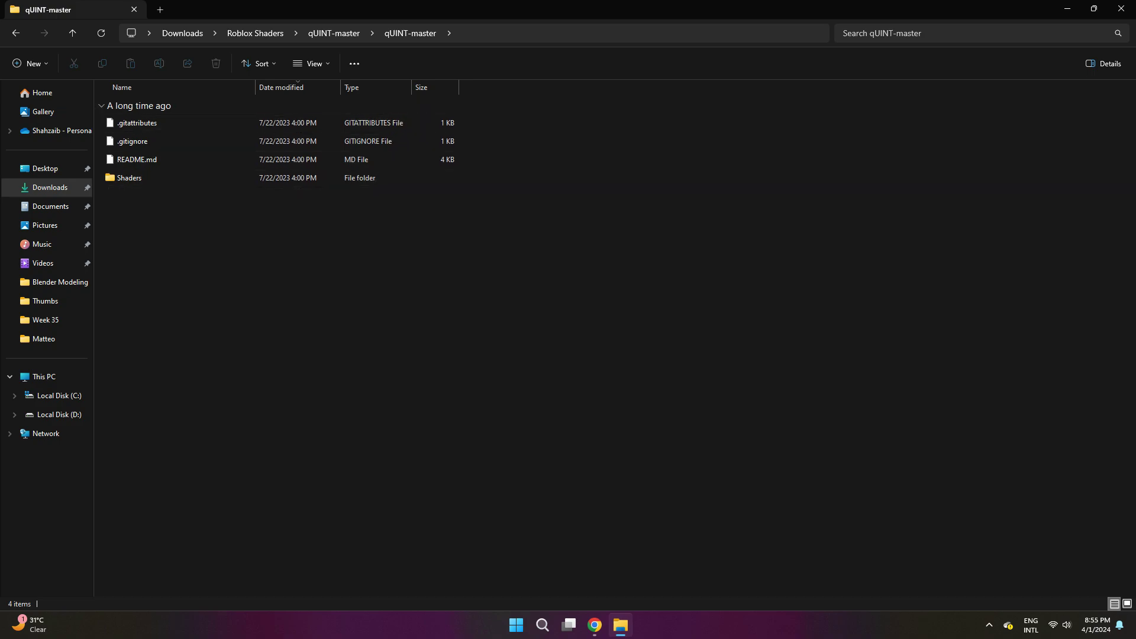
Open the Shaders folder and look over its eight qUINT shader files
{"action": "left_click_drag", "start_coordinate": [220, 204], "coordinate": [223, 118]}
{"action": "left_click", "coordinate": [237, 202]}
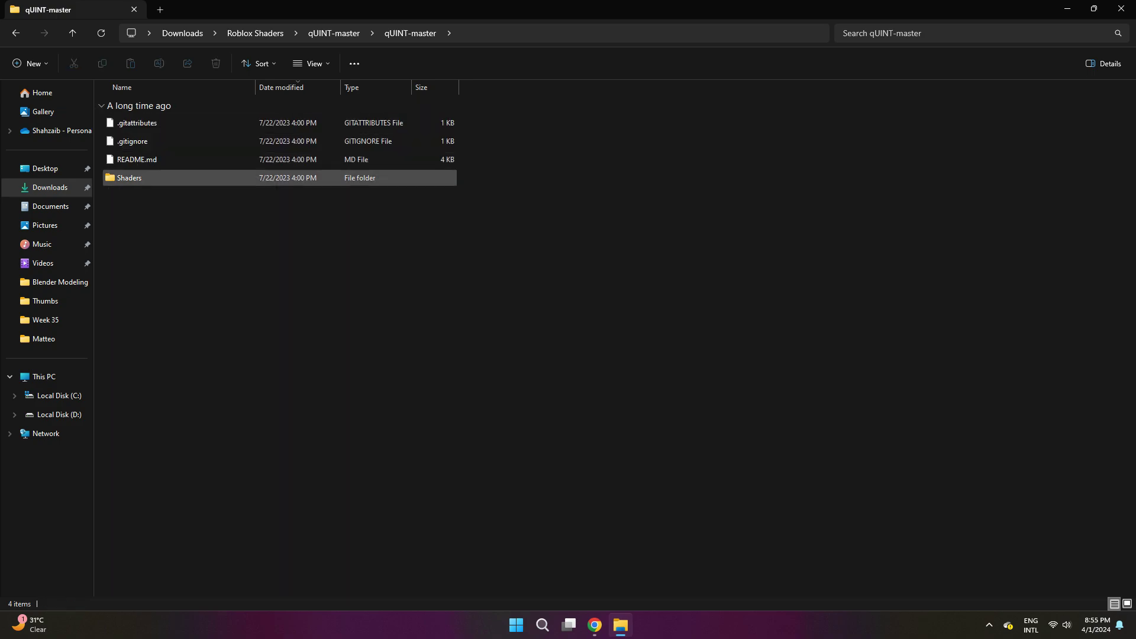
{"action": "double_click", "coordinate": [237, 178]}
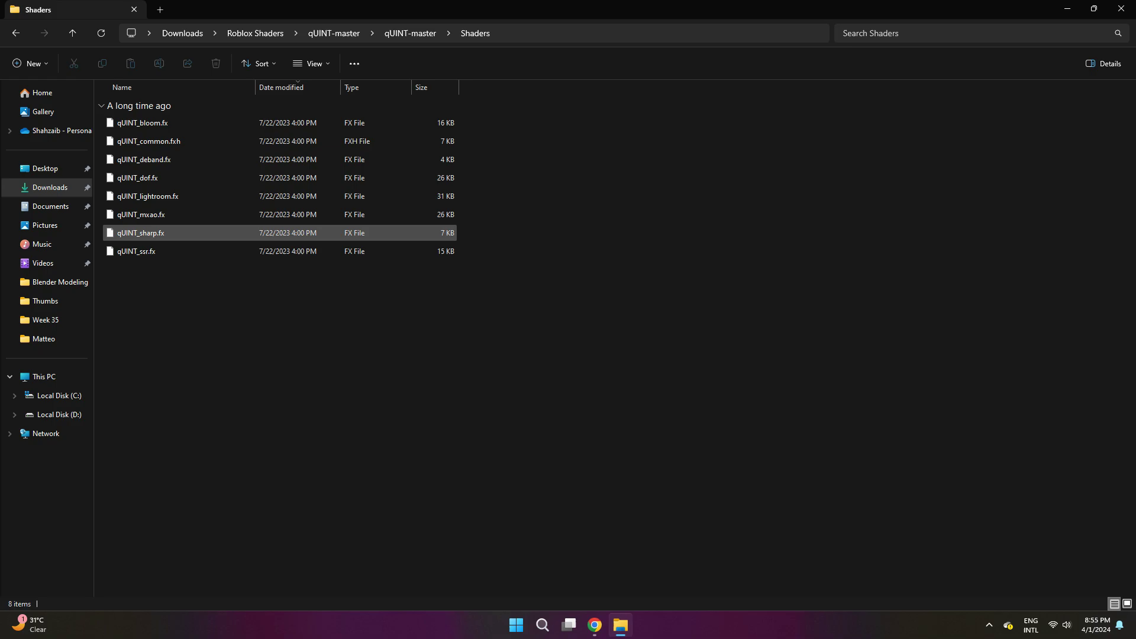
{"action": "left_click_drag", "start_coordinate": [261, 274], "coordinate": [240, 118]}
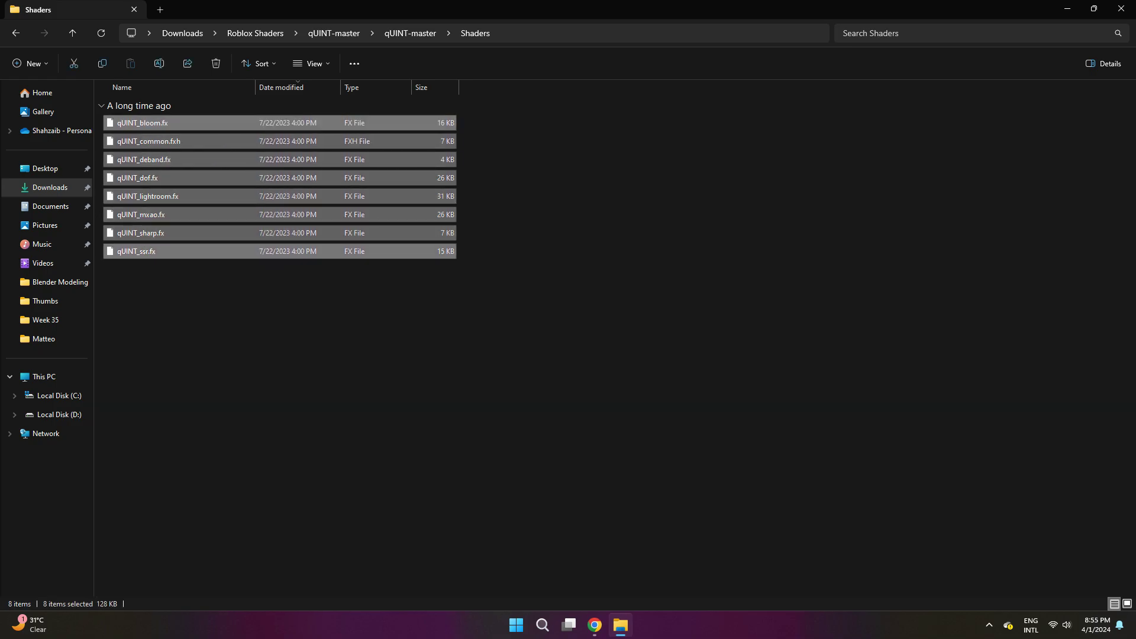
{"action": "key", "text": "Escape"}
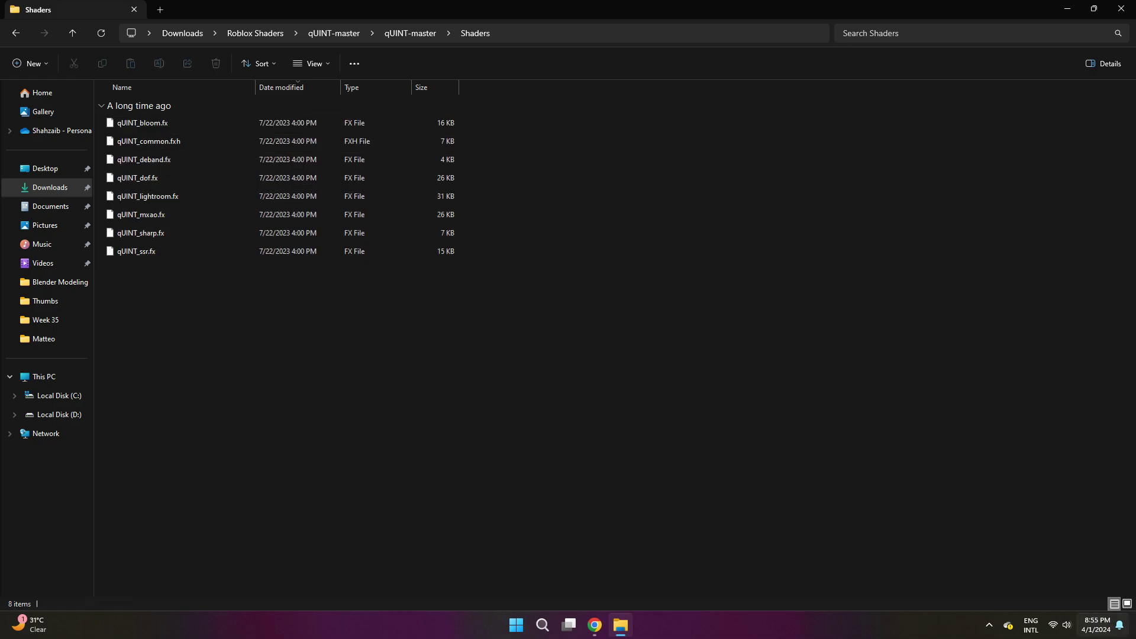
In Chrome, start downloading the reshade-shaders nvidia branch as a ZIP
{"action": "key", "text": "alt+Tab"}
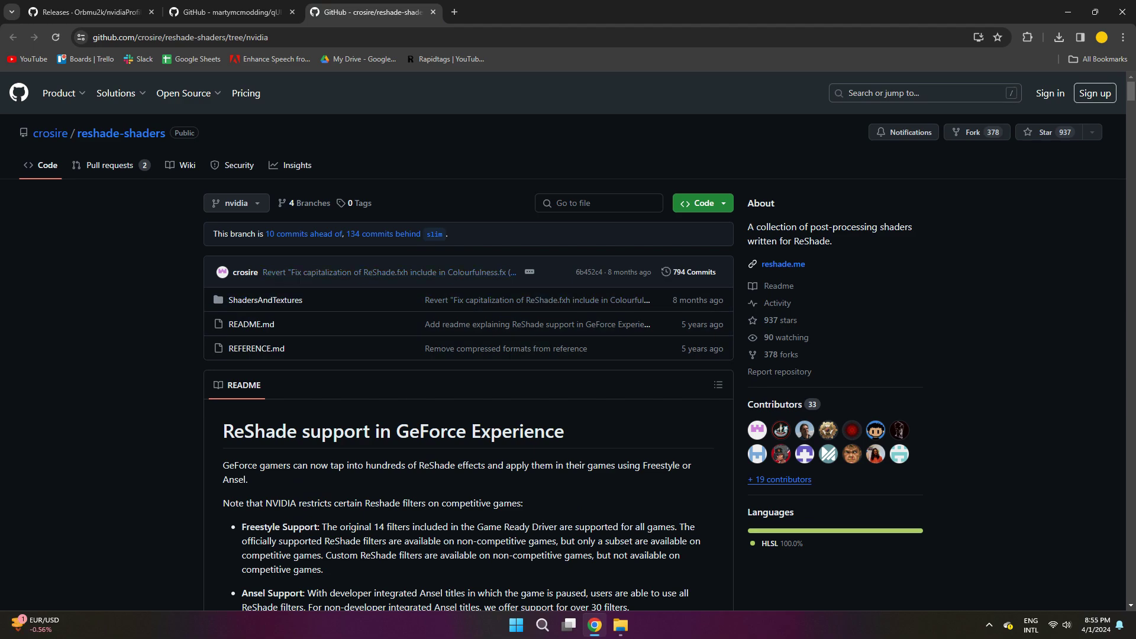
{"action": "left_click", "coordinate": [704, 203]}
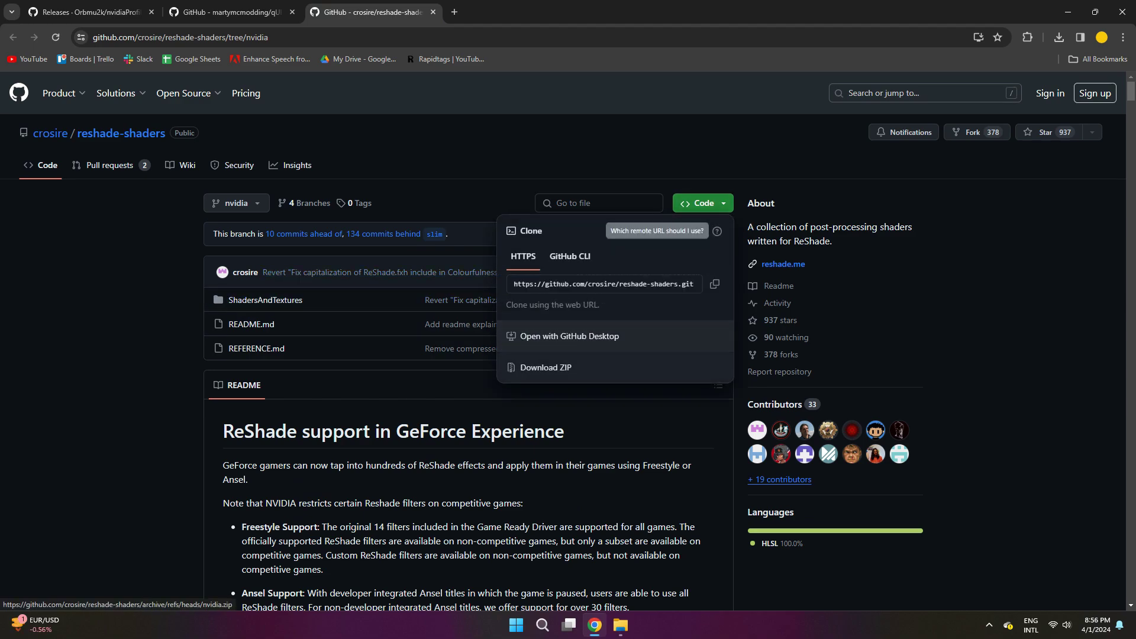
{"action": "left_click", "coordinate": [546, 367]}
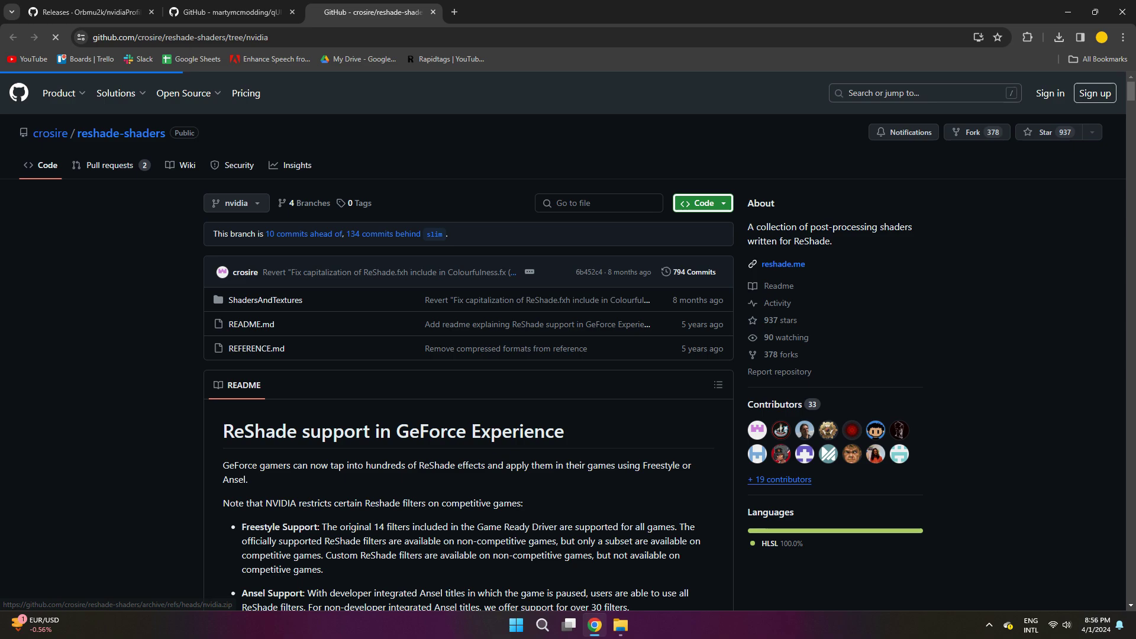
Save the reshade-shaders ZIP, extract reshade-shaders-nvidia, and delete the three ZIP archives
{"action": "left_click", "coordinate": [564, 363]}
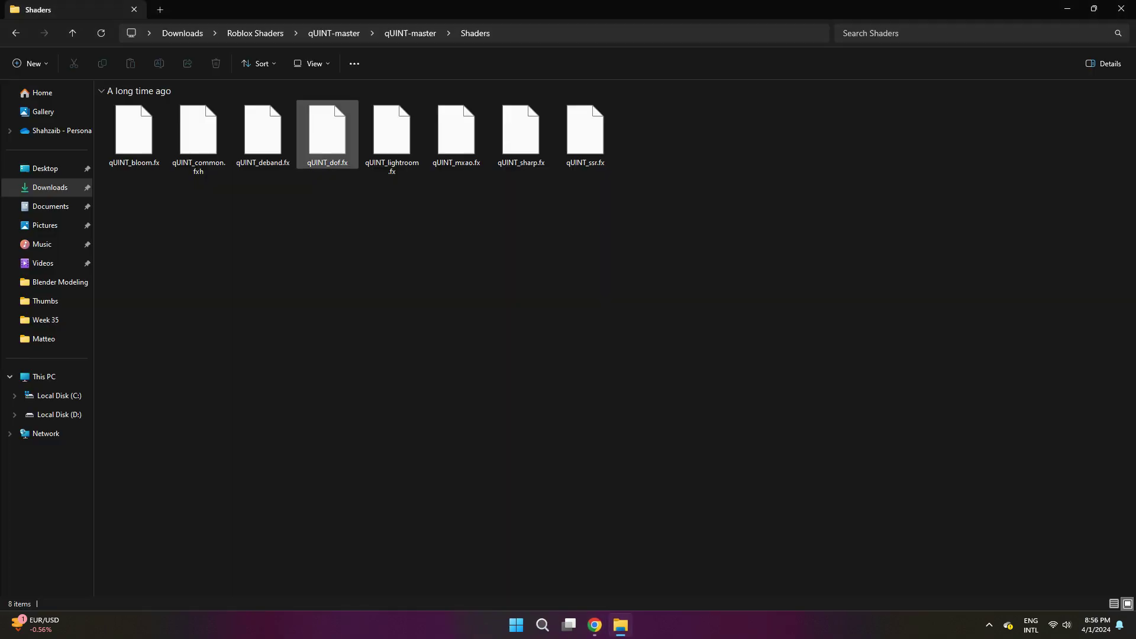
{"action": "key", "text": "ctrl+shift+2"}
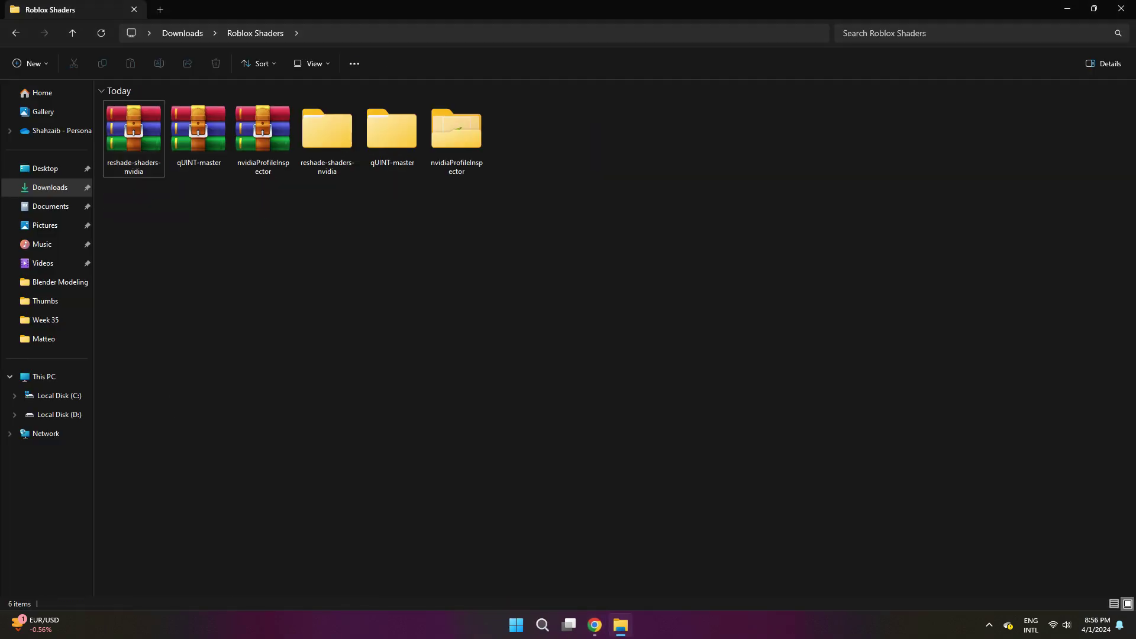
{"action": "left_click_drag", "start_coordinate": [275, 210], "coordinate": [123, 128]}
{"action": "key", "text": "Delete"}
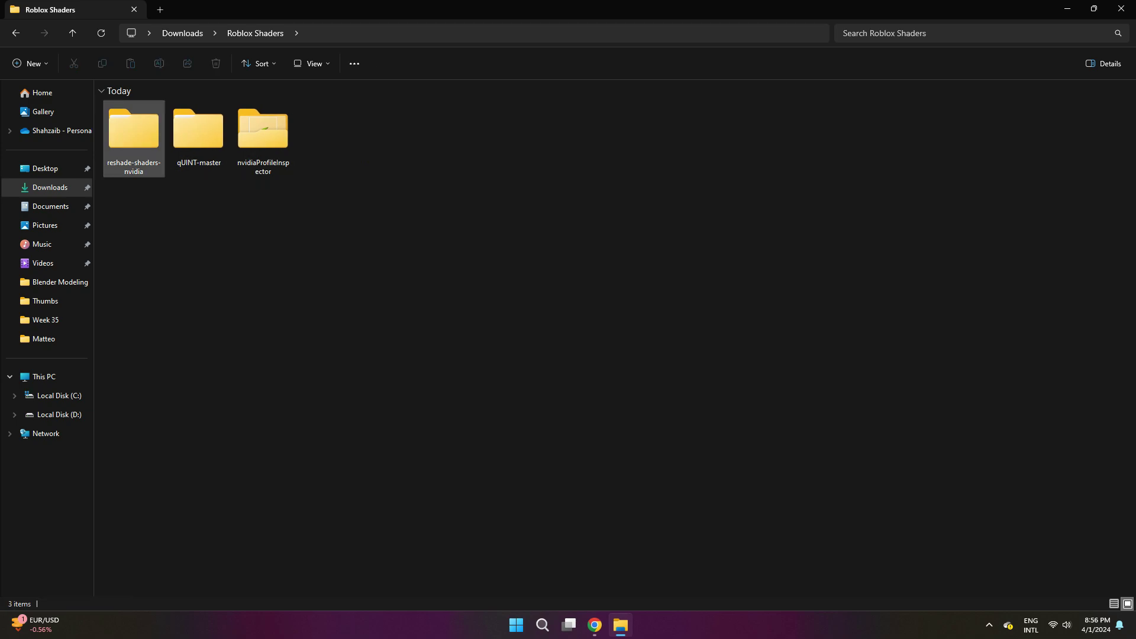
Copy all 104 files from reshade-shaders-nvidia\ShadersAndTextures
{"action": "double_click", "coordinate": [134, 133]}
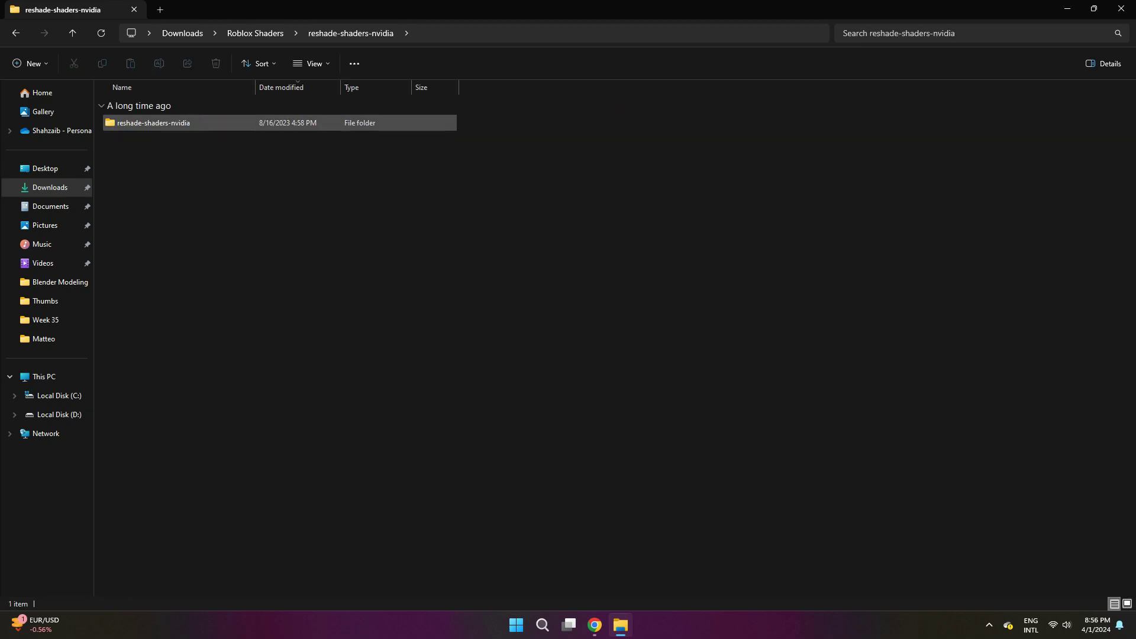
{"action": "double_click", "coordinate": [136, 122]}
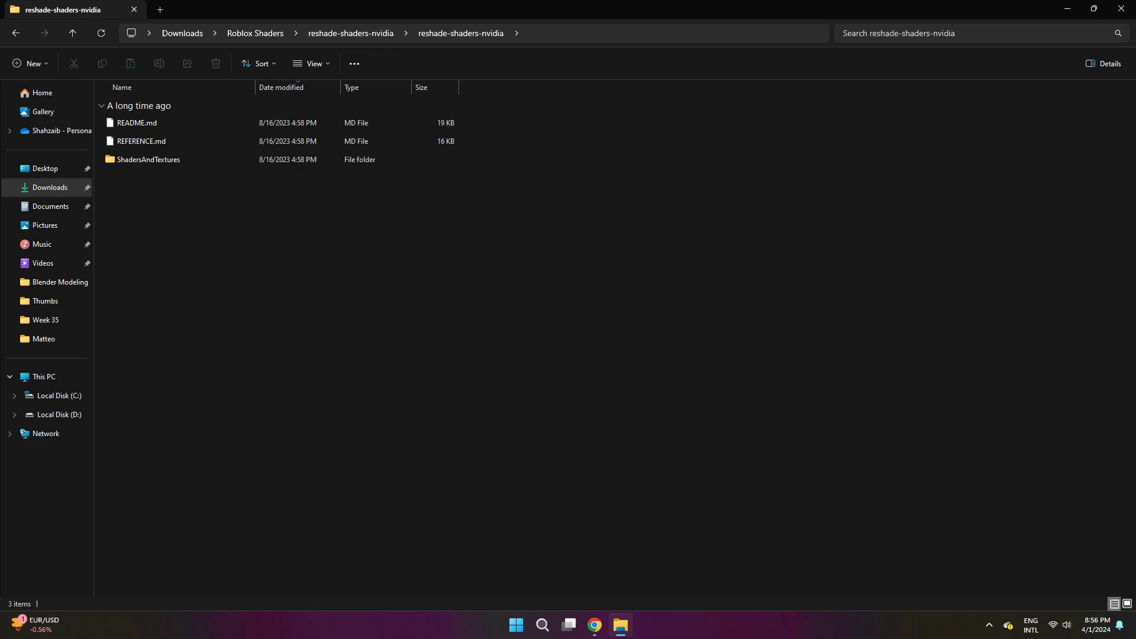
{"action": "double_click", "coordinate": [261, 132]}
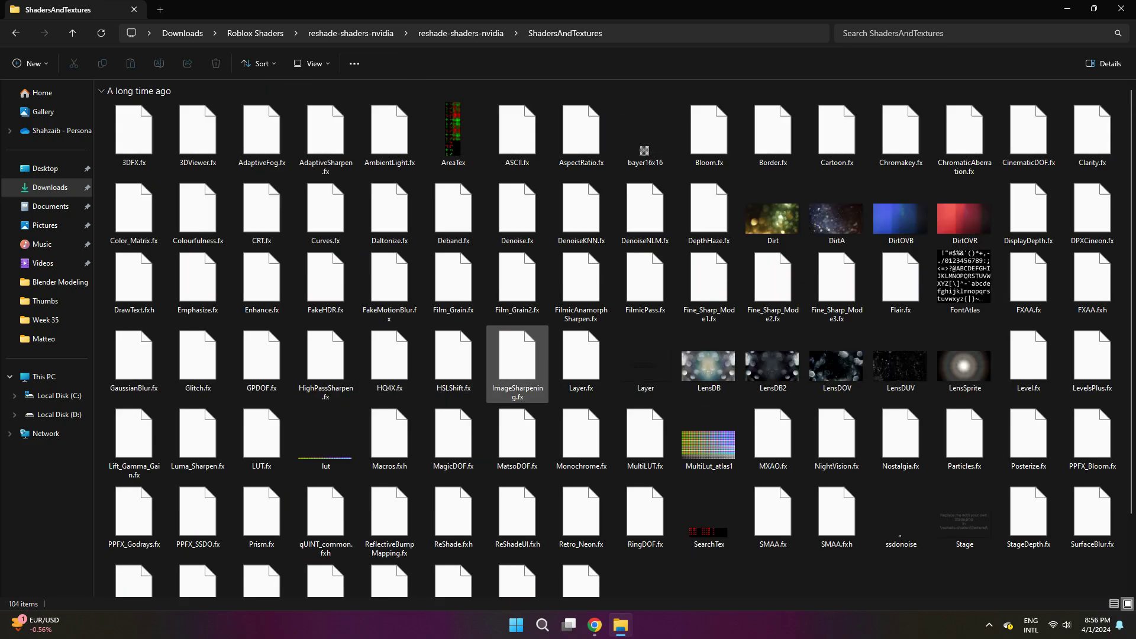
{"action": "key", "text": "ctrl+a"}
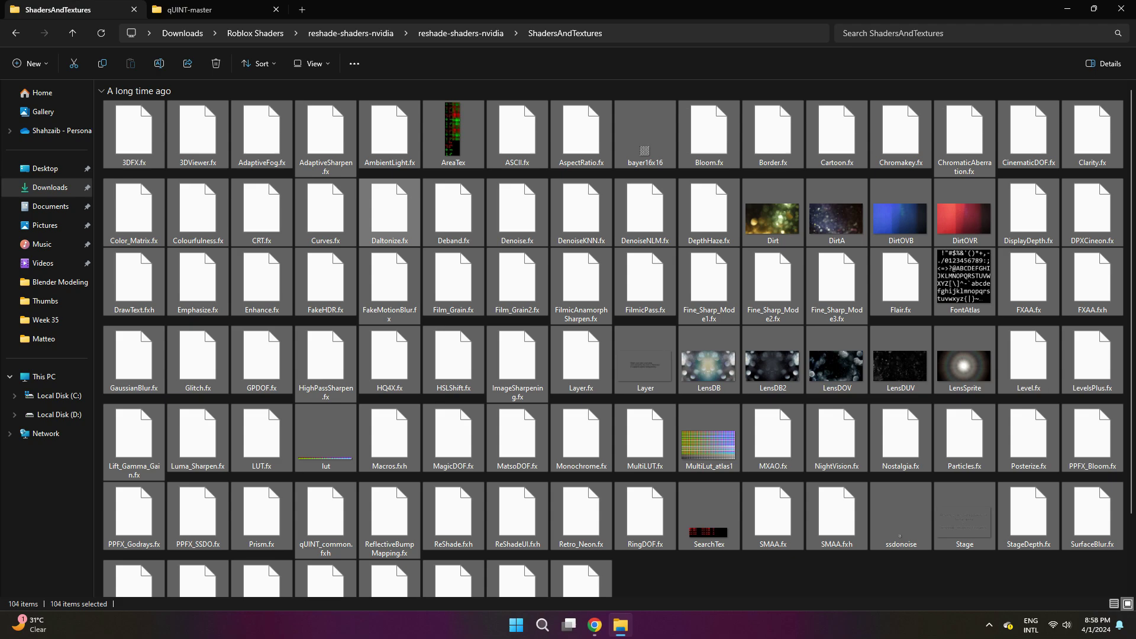
{"action": "right_click", "coordinate": [414, 228]}
{"action": "left_click", "coordinate": [414, 225]}
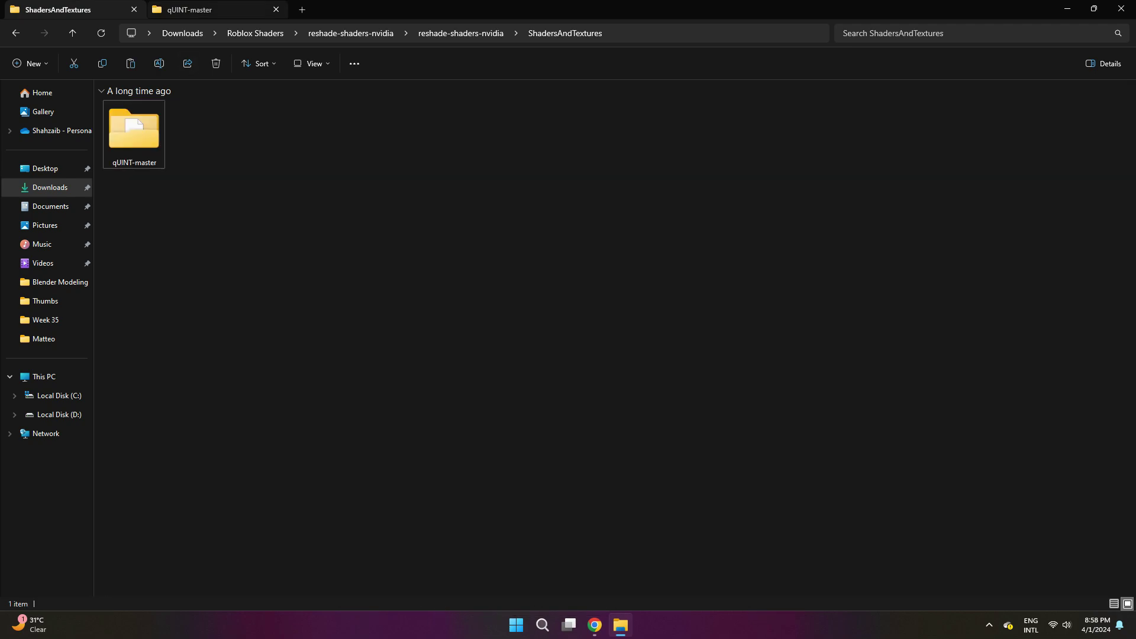
{"action": "left_click", "coordinate": [189, 9]}
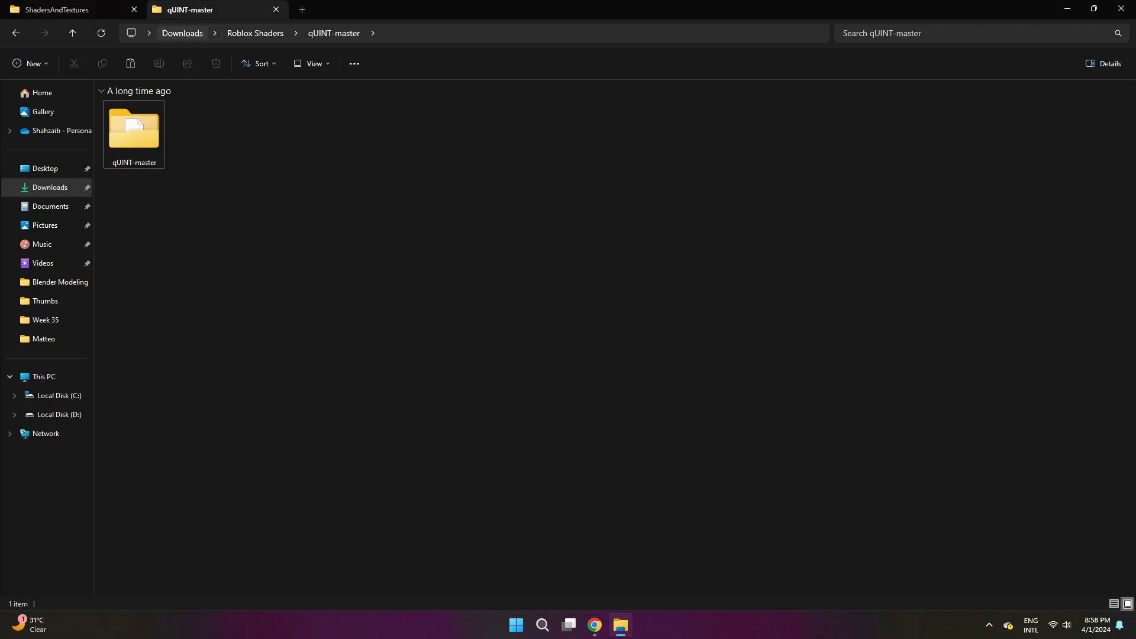
Paste the 104 files into qUINT-master\qUINT-master\Shaders, replacing the existing qUINT_common.fxh
{"action": "double_click", "coordinate": [134, 130]}
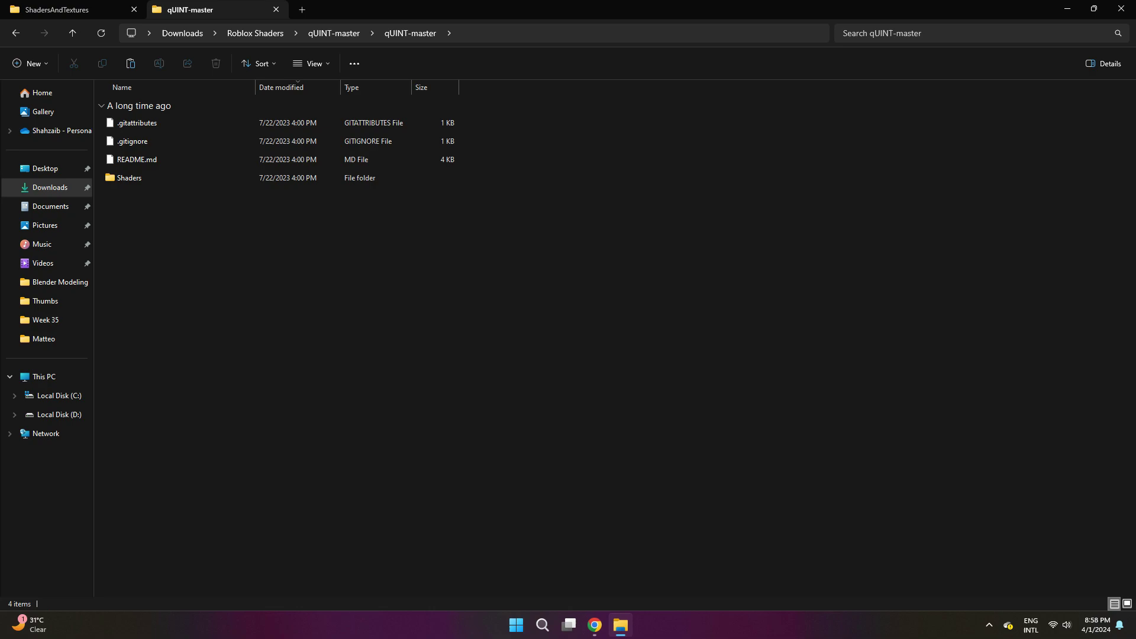
{"action": "left_click", "coordinate": [129, 177]}
{"action": "double_click", "coordinate": [129, 177]}
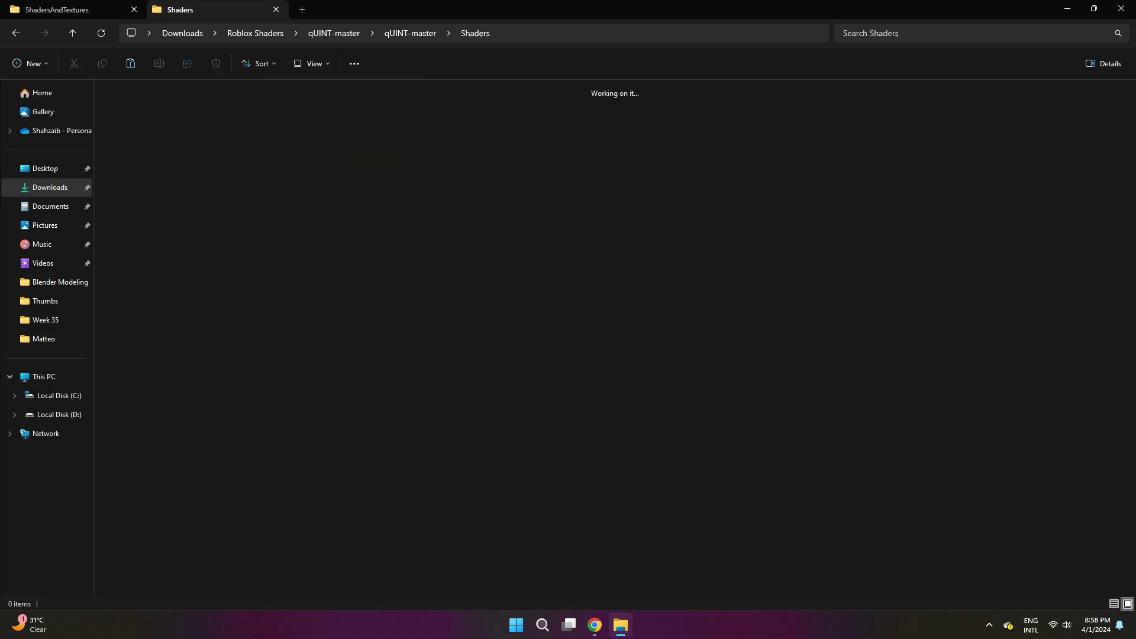
{"action": "right_click", "coordinate": [428, 231]}
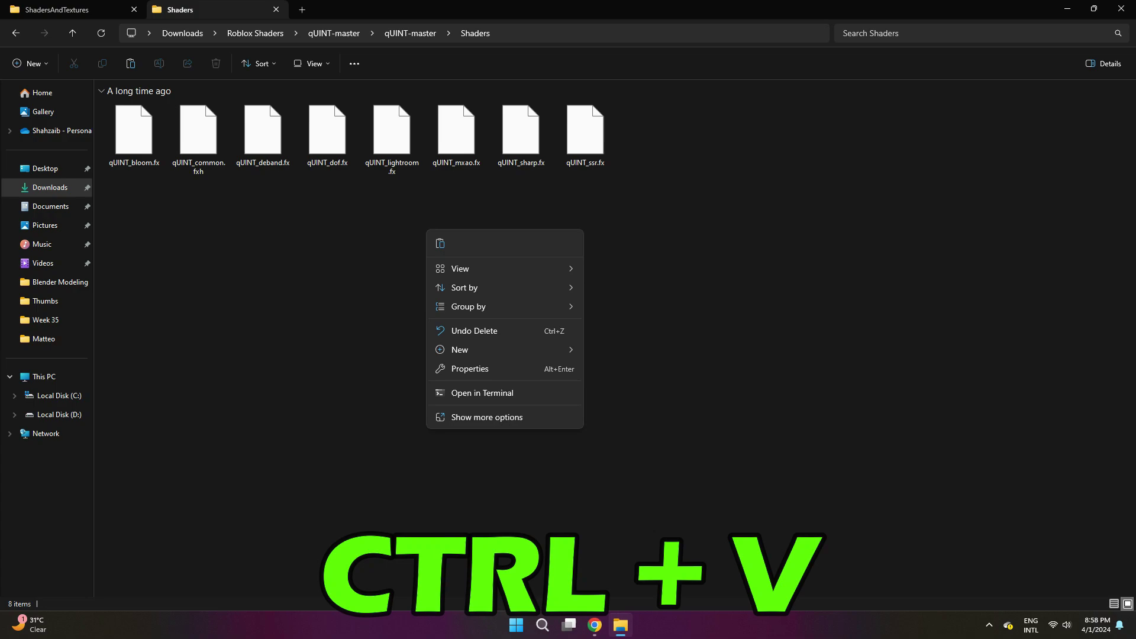
{"action": "left_click", "coordinate": [441, 243]}
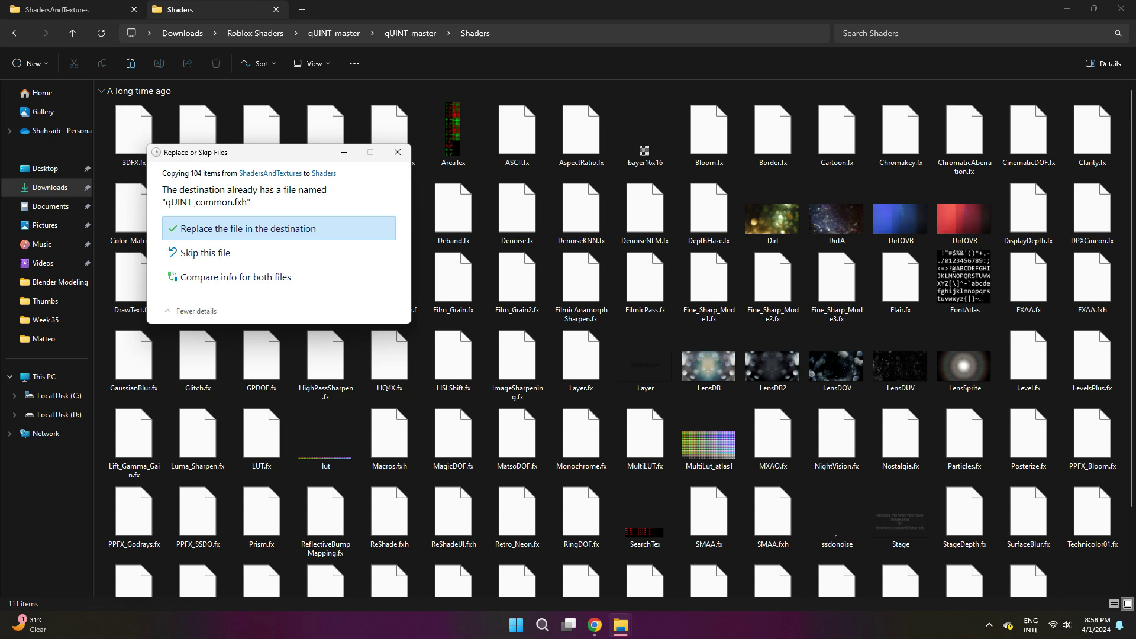
{"action": "key", "text": "Return"}
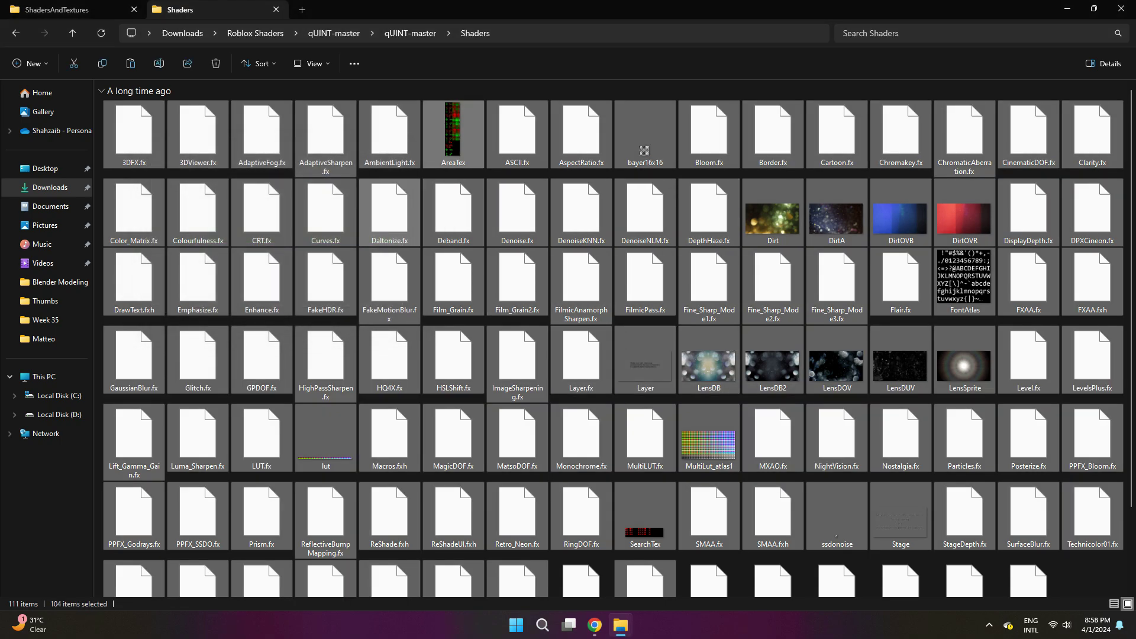
{"action": "scroll", "coordinate": [774, 361], "scroll_direction": "down", "scroll_amount": 1}
{"action": "scroll", "coordinate": [773, 361], "scroll_direction": "up", "scroll_amount": 1}
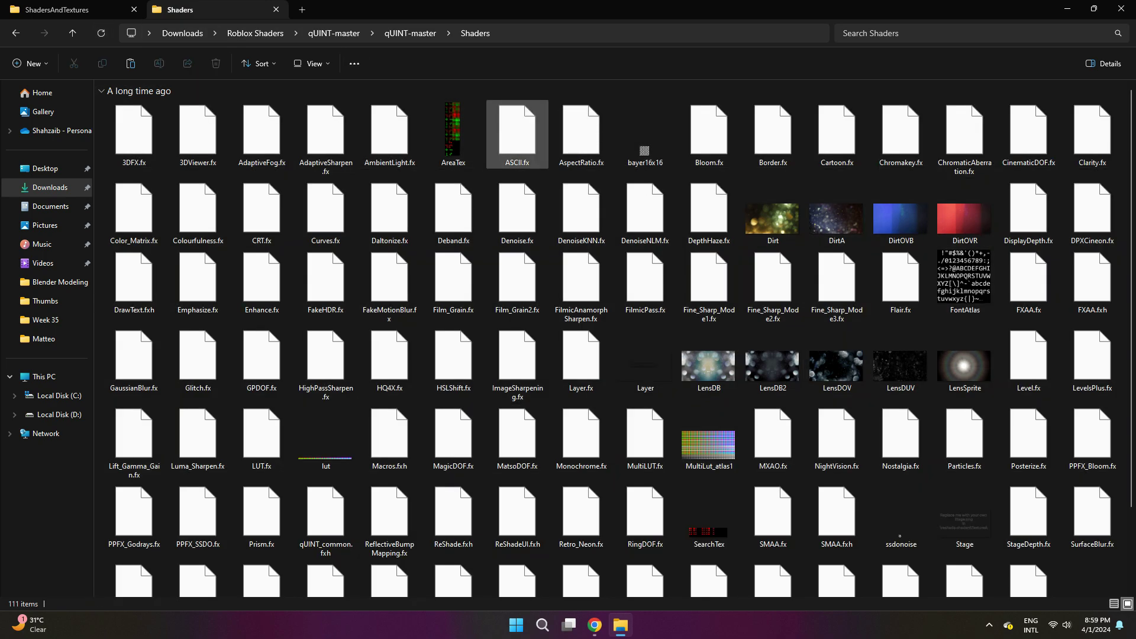
Open C:\Program Files\NVIDIA Corporation in File Explorer by searching its path from Start
{"action": "key", "text": "super+d"}
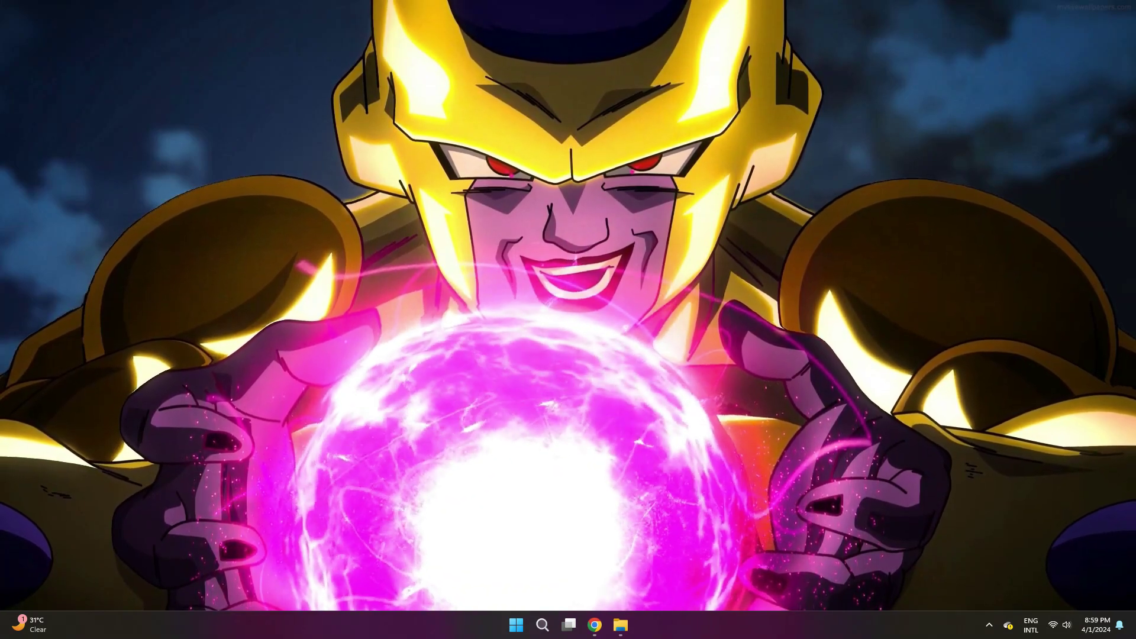
{"action": "key", "text": "super"}
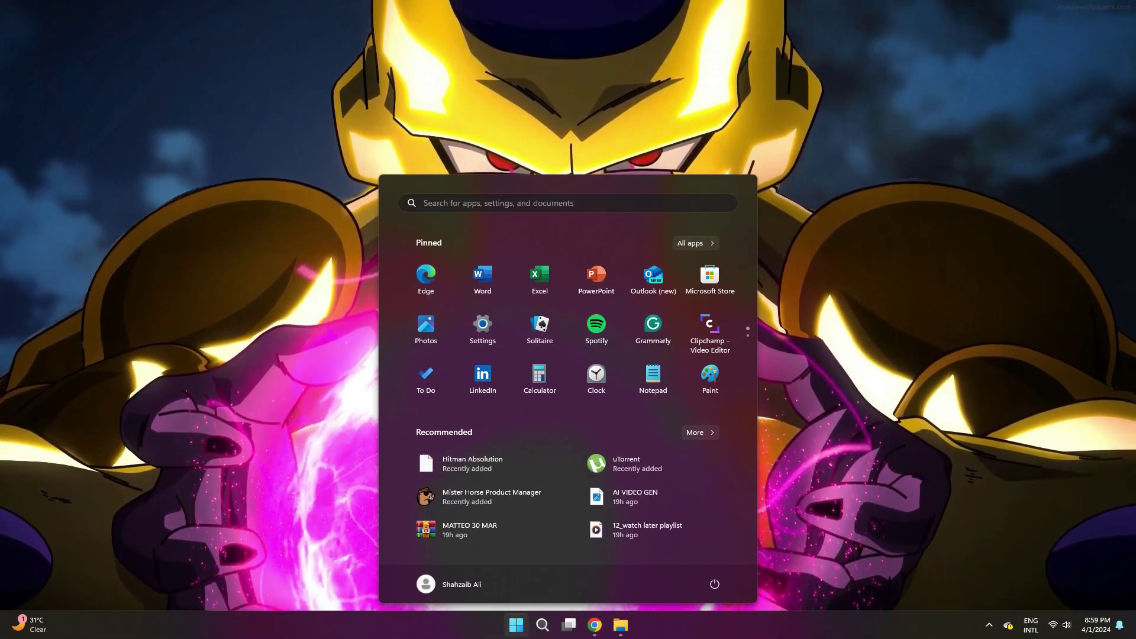
{"action": "type", "text": "C:\\Program F"}
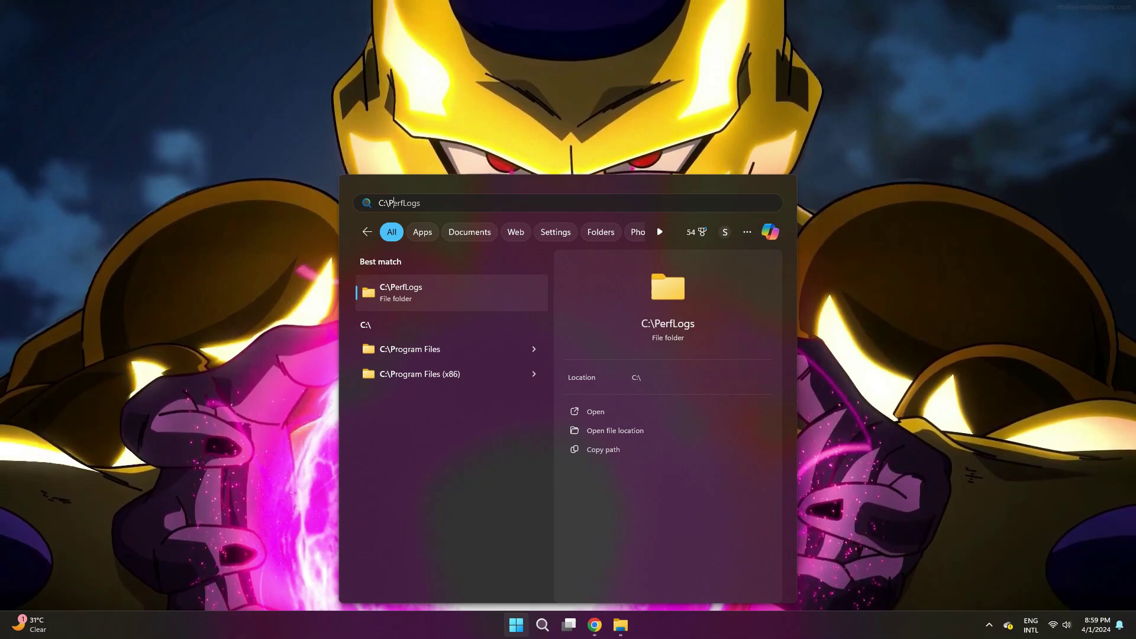
{"action": "type", "text": "iles\\"}
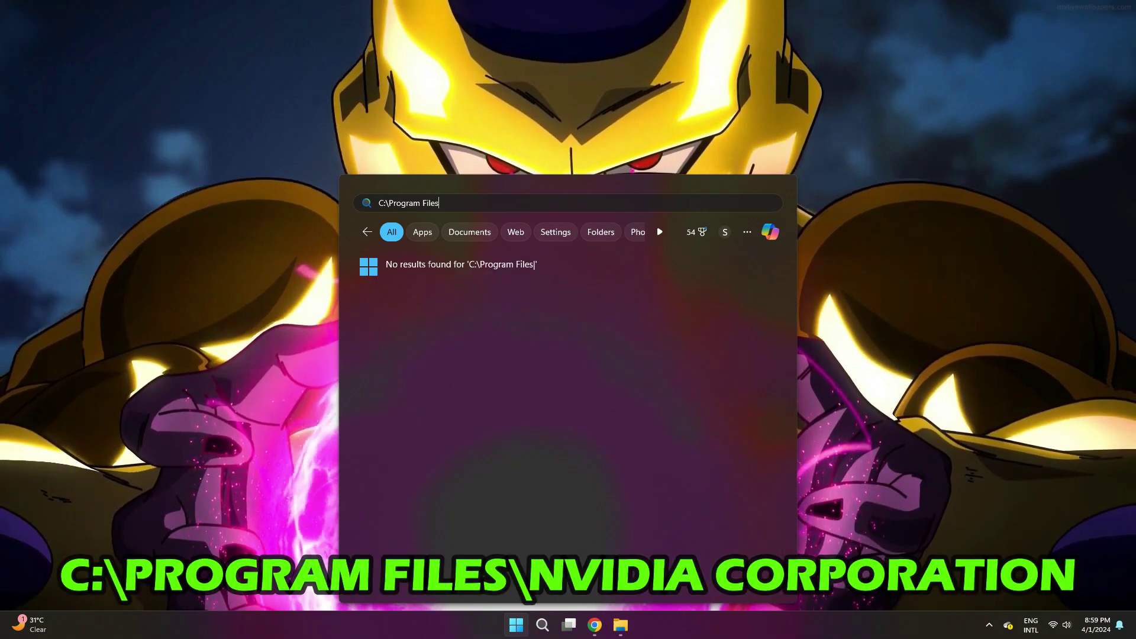
{"action": "type", "text": "NVIDIA Corporation"}
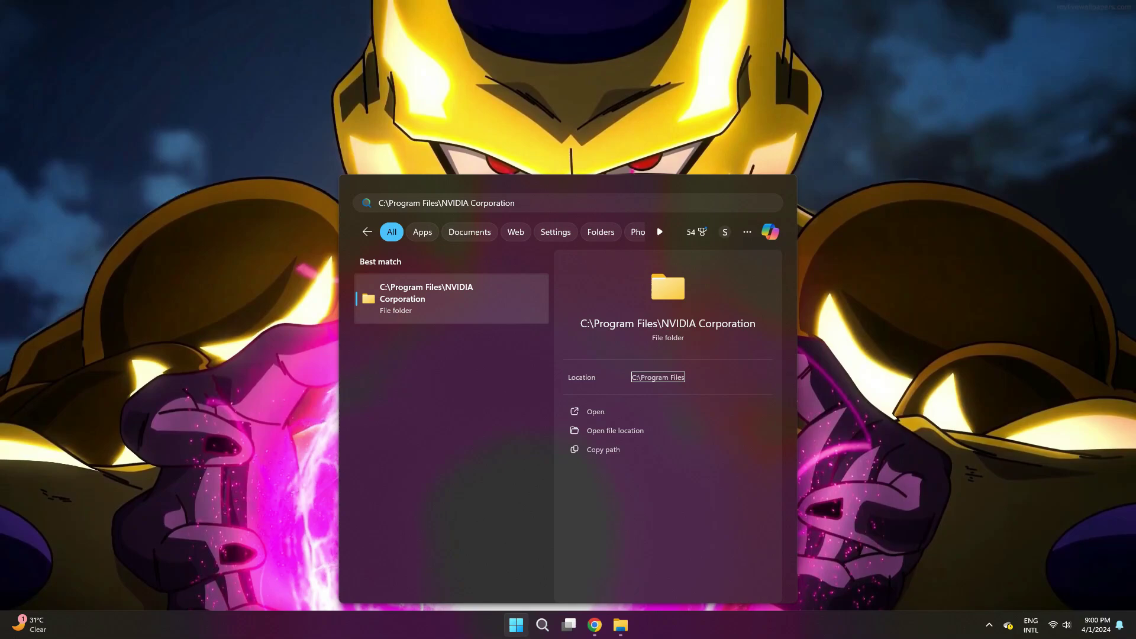
{"action": "key", "text": "Return"}
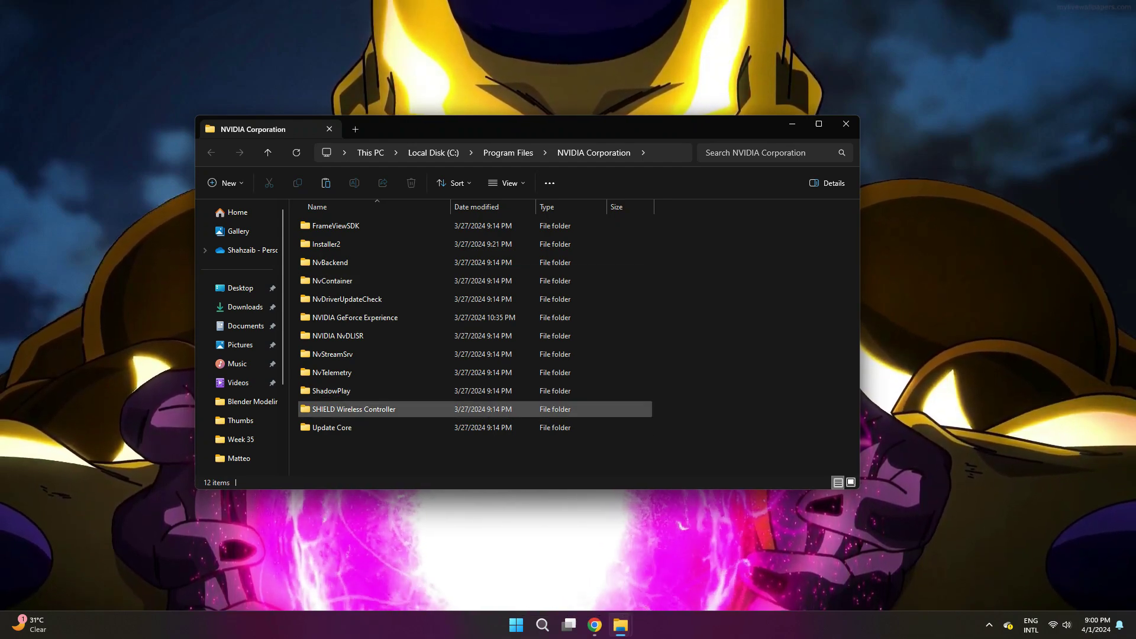
Create a new folder named Ansel in NVIDIA Corporation and open it
{"action": "right_click", "coordinate": [737, 325]}
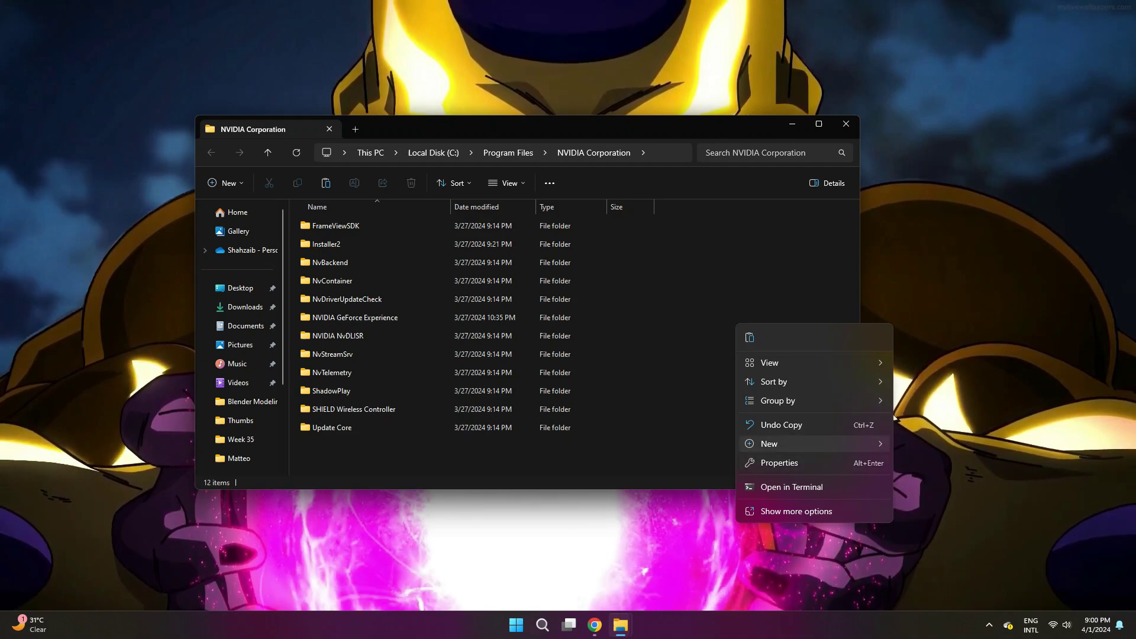
{"action": "key", "text": "Right"}
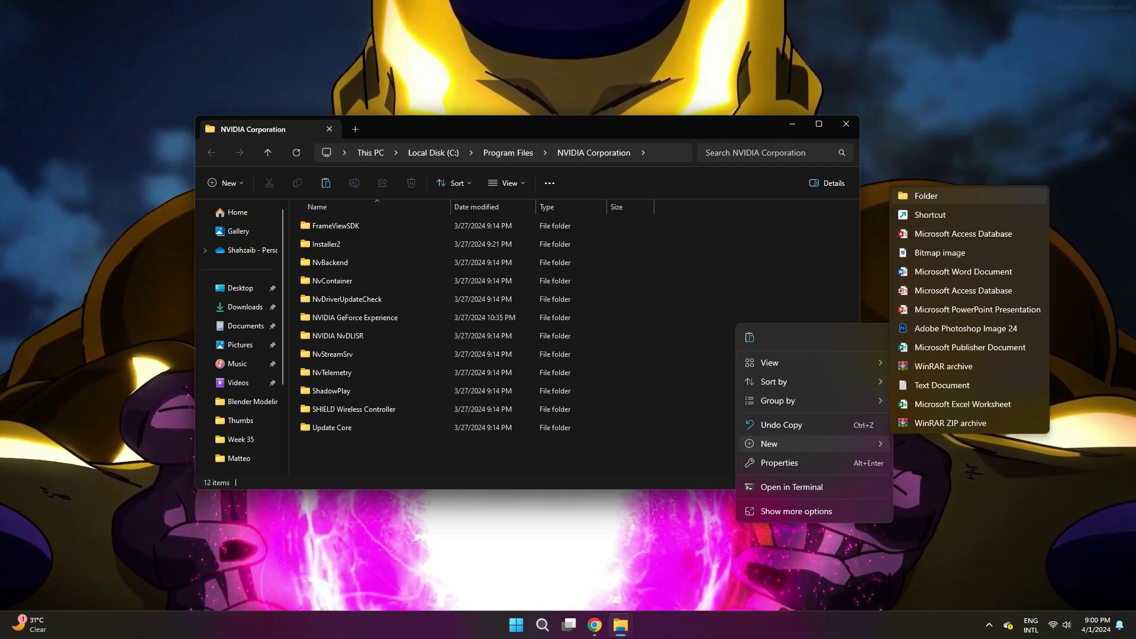
{"action": "key", "text": "Return"}
{"action": "type", "text": "Ansel"}
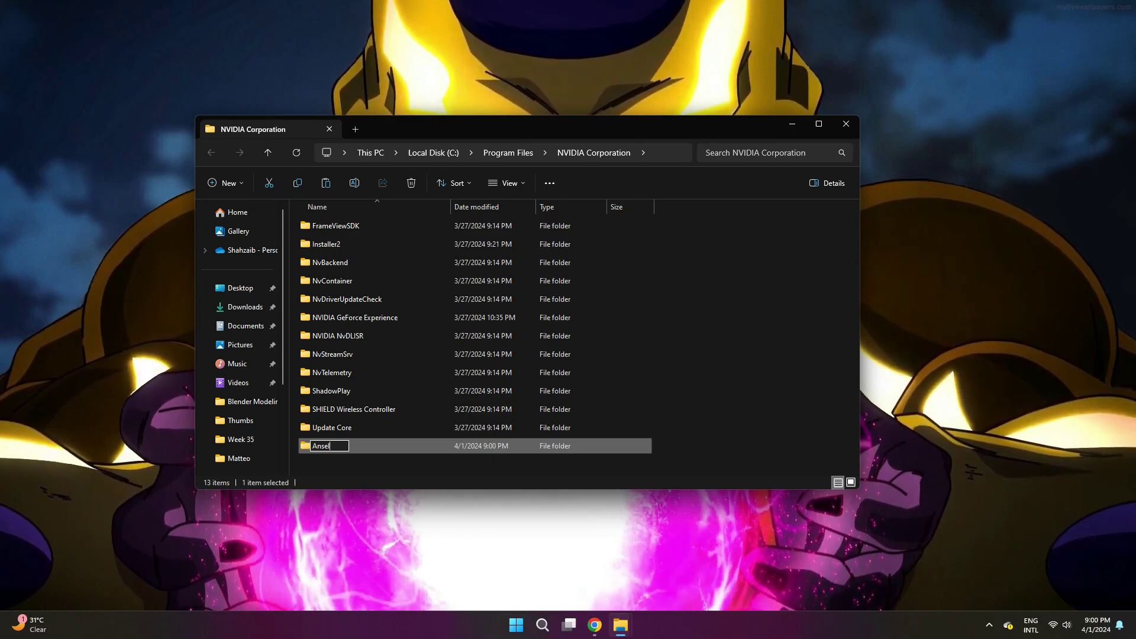
{"action": "key", "text": "Return"}
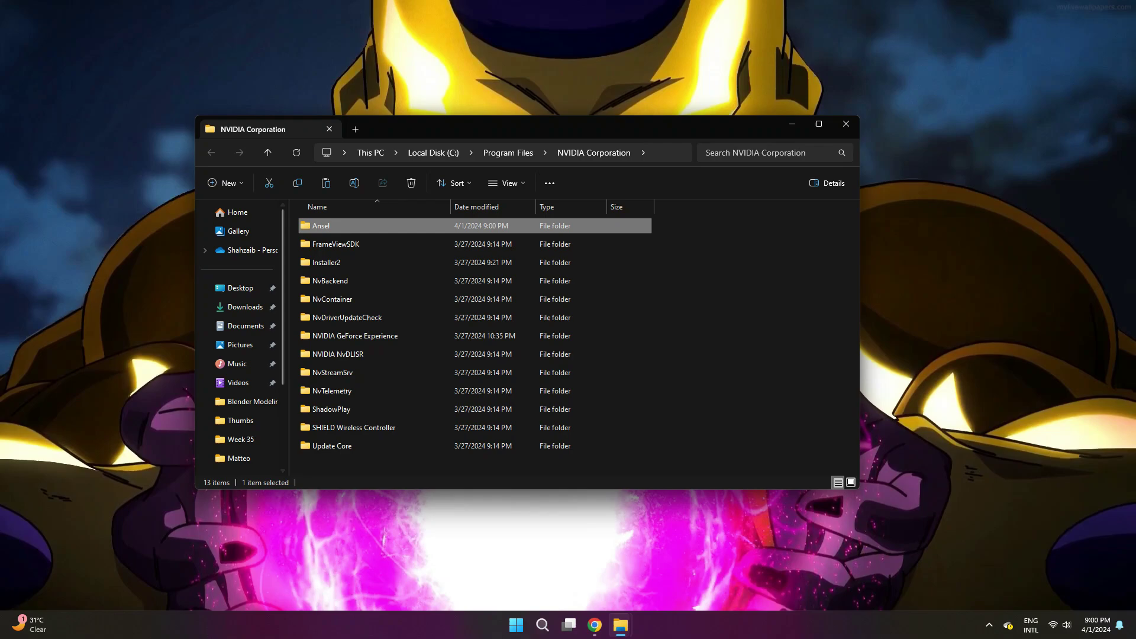
{"action": "key", "text": "Return"}
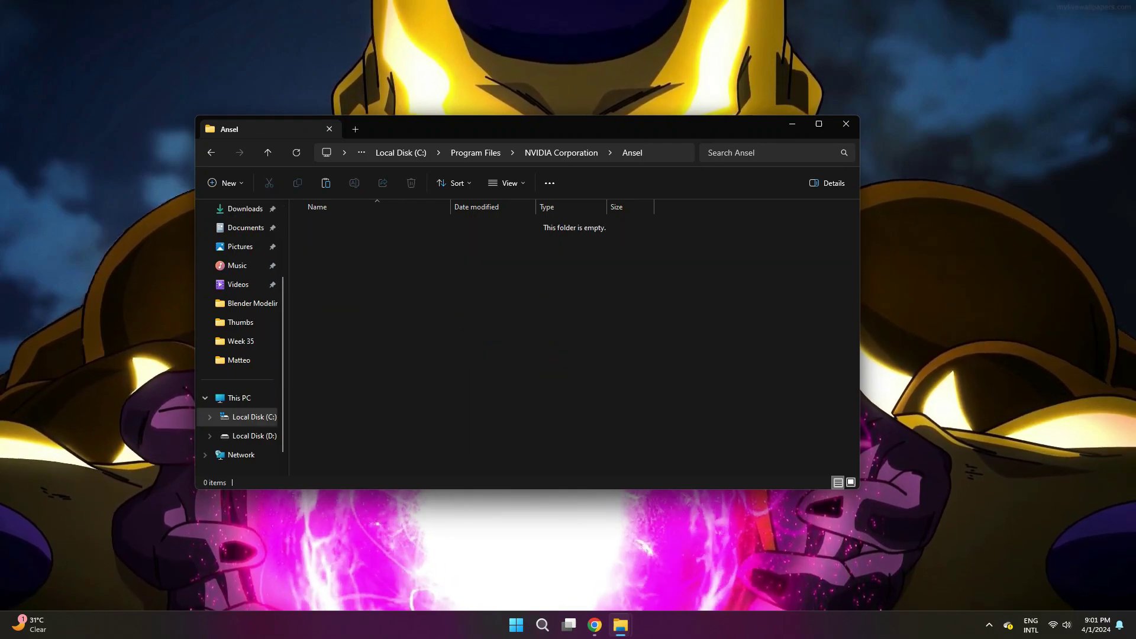
Arrange the Ansel and Shaders windows, then copy all 111 shader files from Shaders
{"action": "left_click_drag", "start_coordinate": [413, 136], "coordinate": [292, 89]}
{"action": "mouse_move", "coordinate": [620, 625]}
{"action": "left_click", "coordinate": [558, 561]}
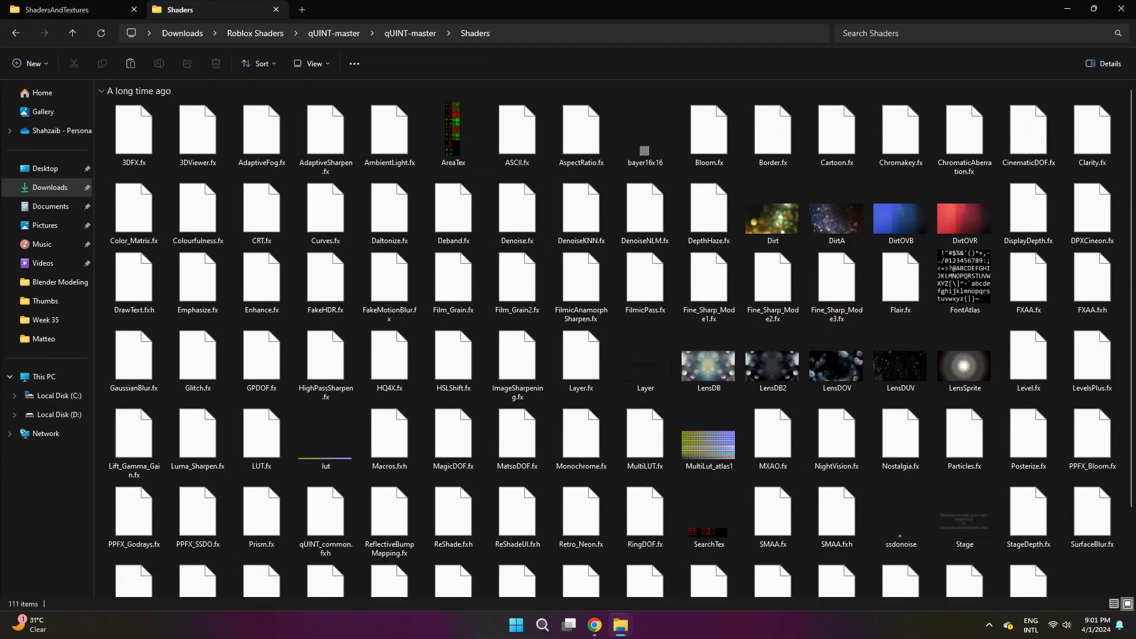
{"action": "left_click_drag", "start_coordinate": [651, 7], "coordinate": [772, 79]}
{"action": "left_click_drag", "start_coordinate": [710, 441], "coordinate": [710, 566]}
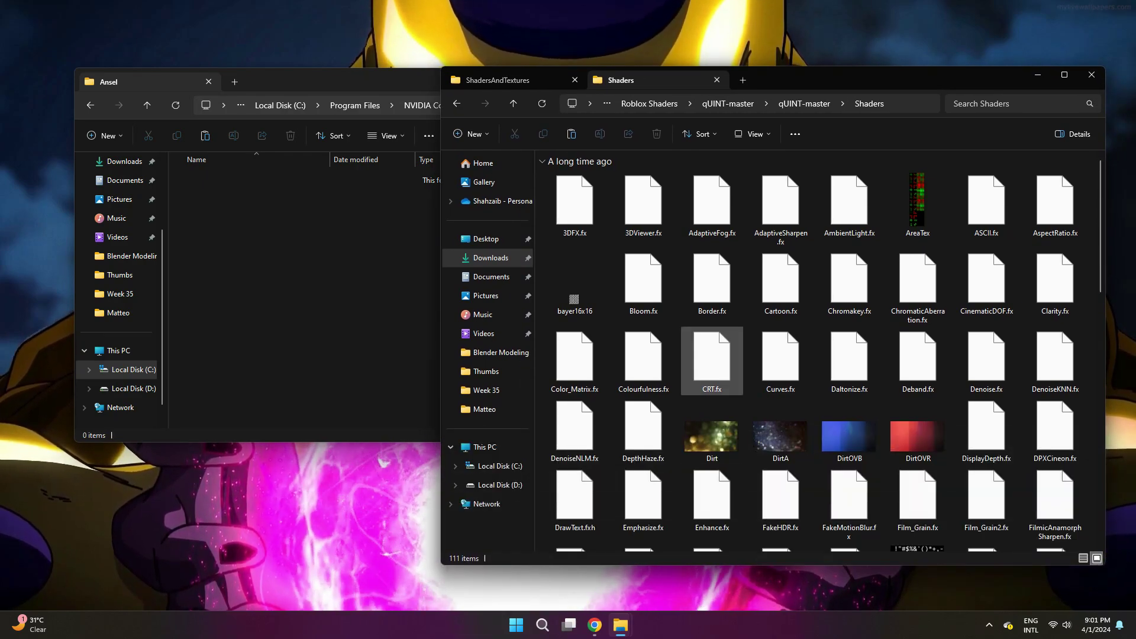
{"action": "left_click", "coordinate": [712, 361]}
{"action": "key", "text": "ctrl+a"}
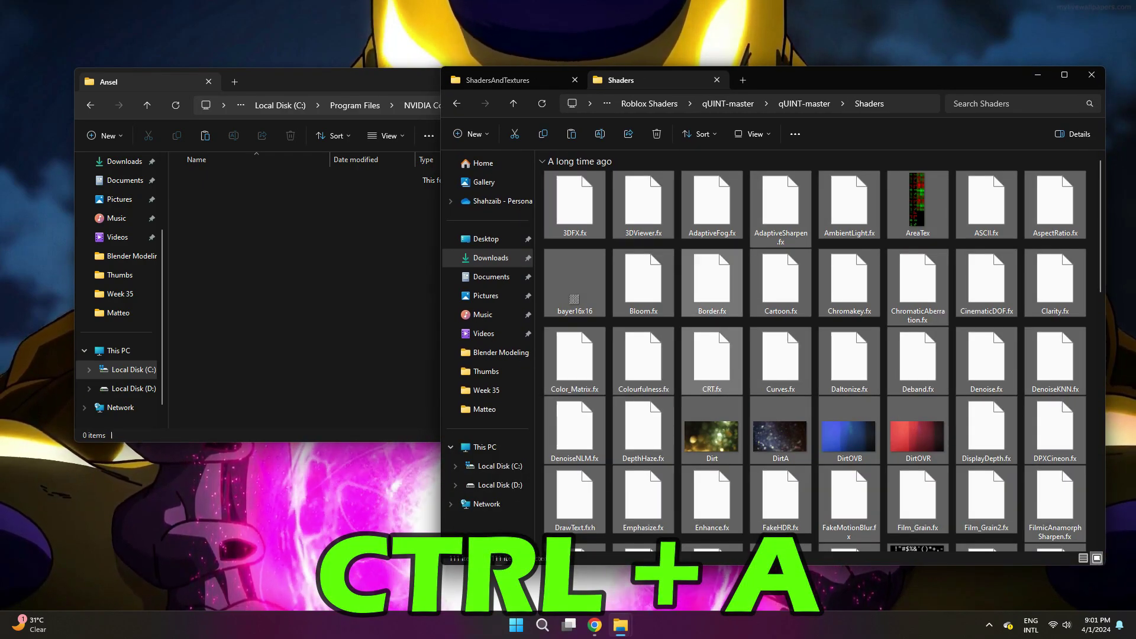
{"action": "right_click", "coordinate": [716, 301]}
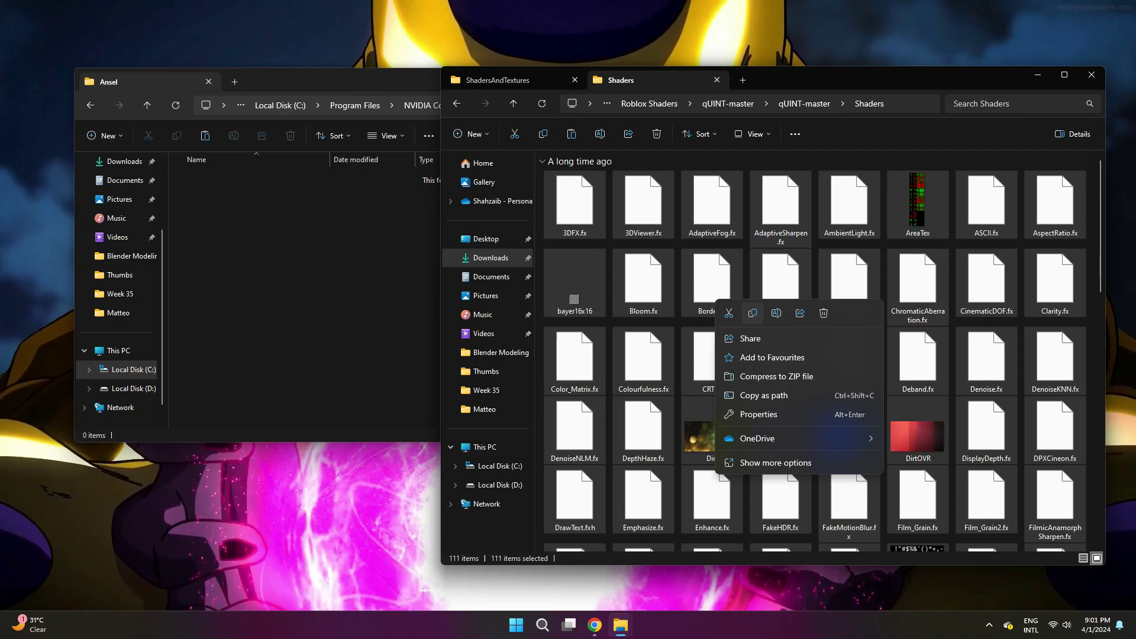
{"action": "key", "text": "ctrl+c"}
Paste the 111 shader files into Ansel, view them as large icons, and close Shaders
{"action": "key", "text": "alt+Tab"}
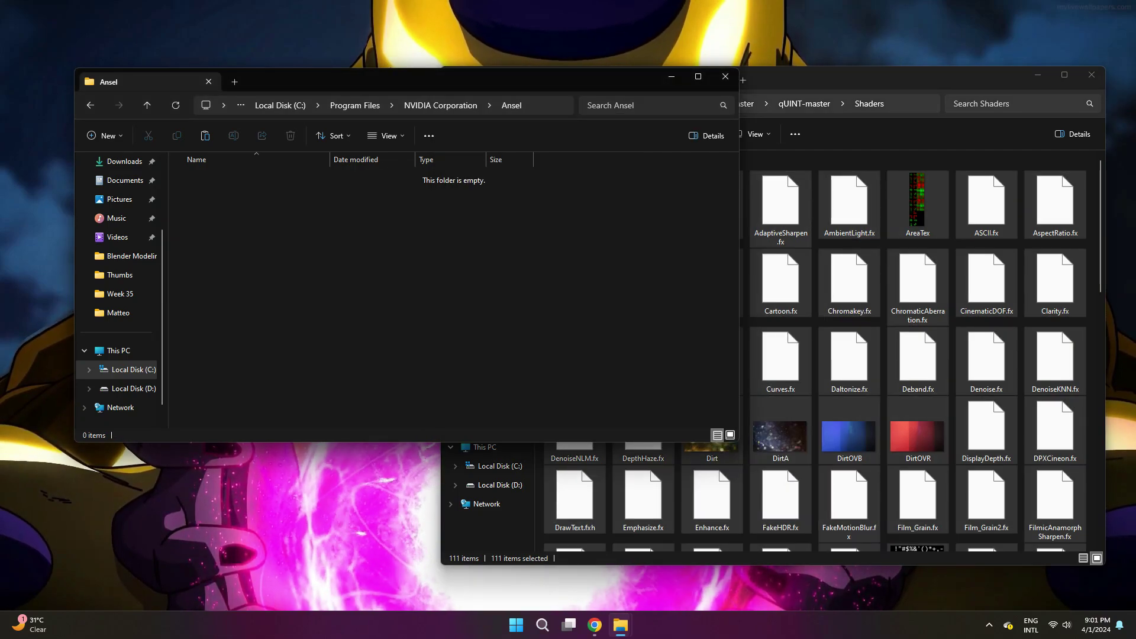
{"action": "key", "text": "ctrl+v"}
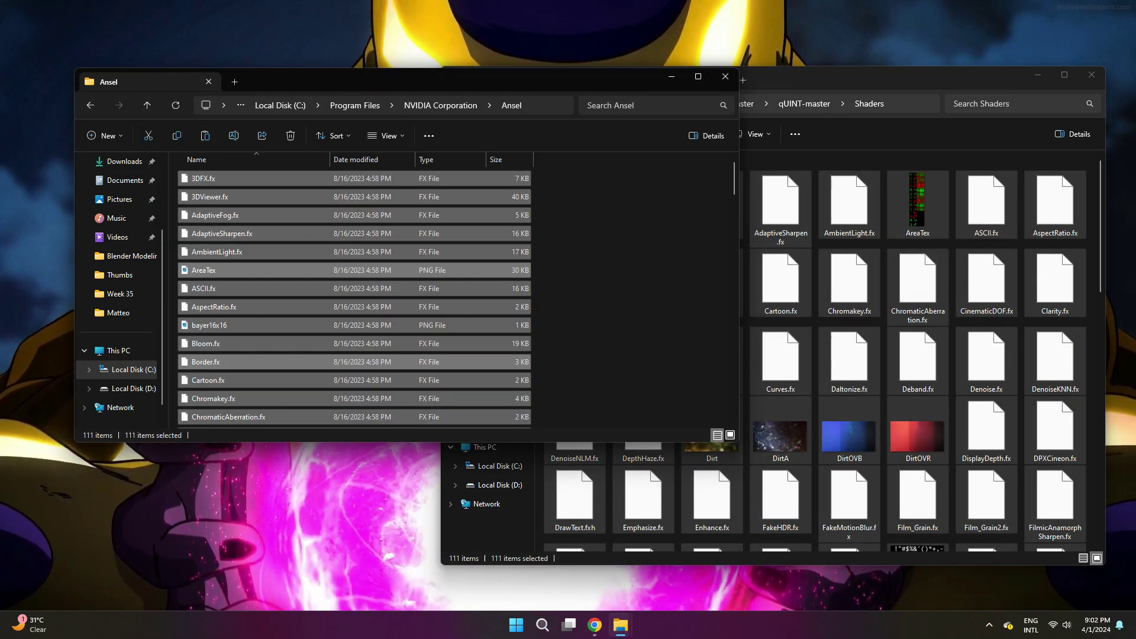
{"action": "key", "text": "ctrl+shift+2"}
{"action": "scroll", "coordinate": [346, 326], "scroll_direction": "down", "scroll_amount": 10}
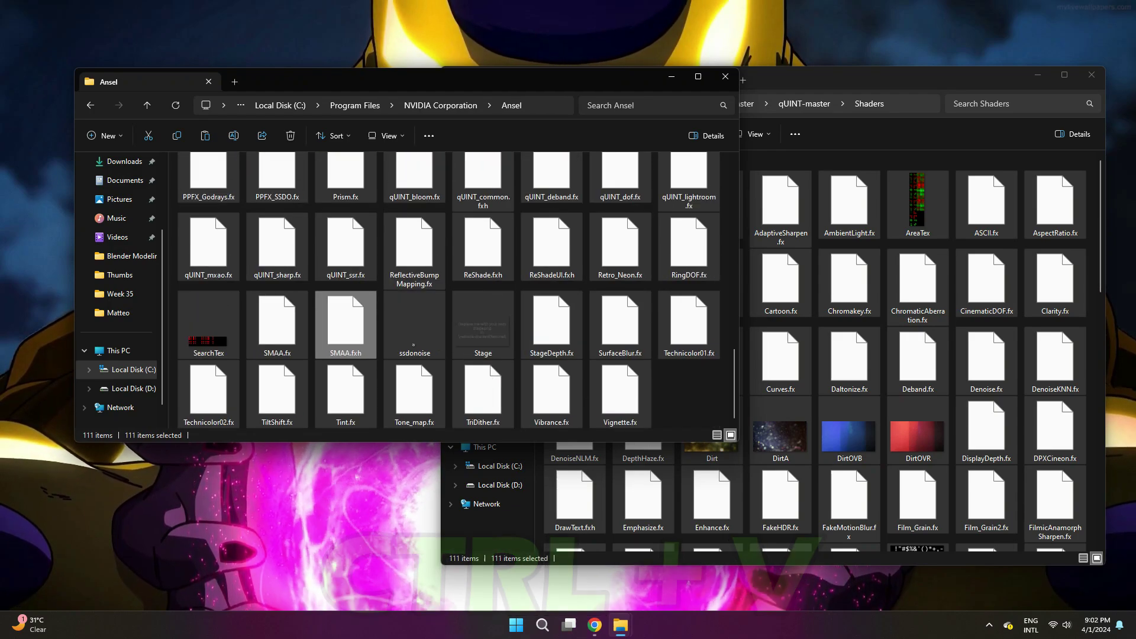
{"action": "scroll", "coordinate": [345, 325], "scroll_direction": "up", "scroll_amount": 10}
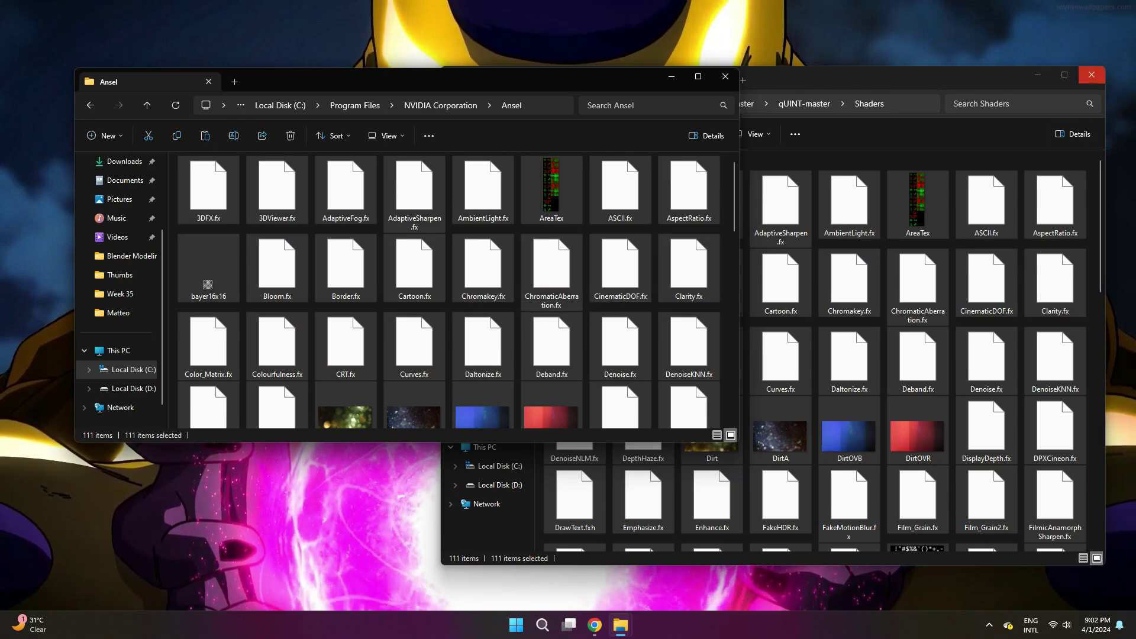
{"action": "left_click", "coordinate": [1093, 75]}
Close the Ansel window and search Start for 'roblox', highlighting the Roblox Player result
{"action": "left_click", "coordinate": [726, 76]}
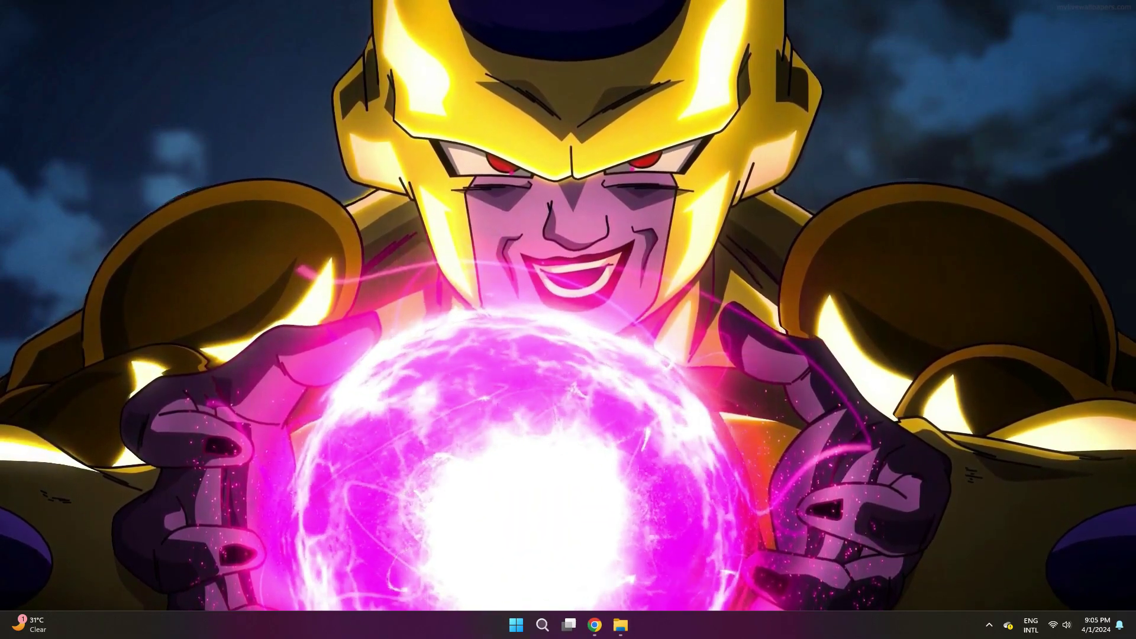
{"action": "key", "text": "super"}
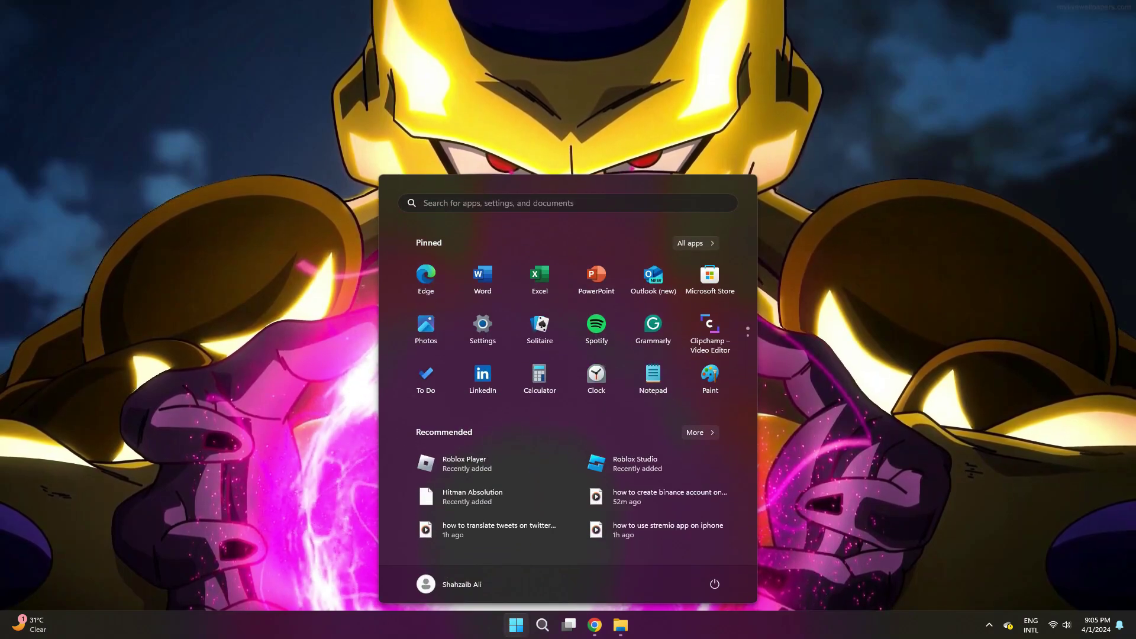
{"action": "type", "text": "roblox"}
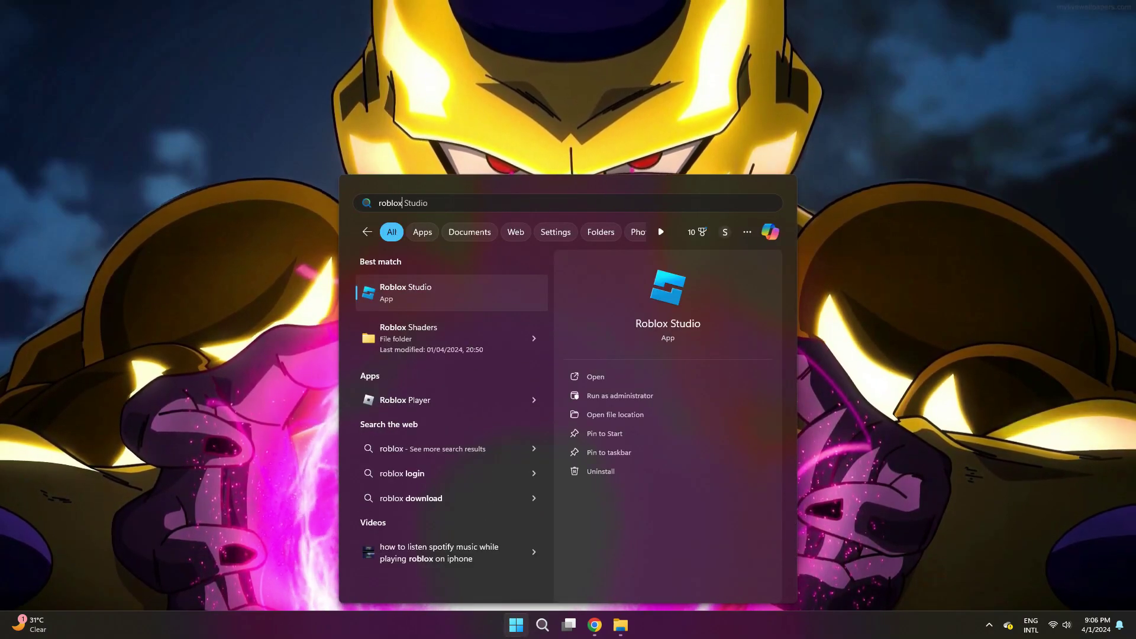
{"action": "key", "text": "Down"}
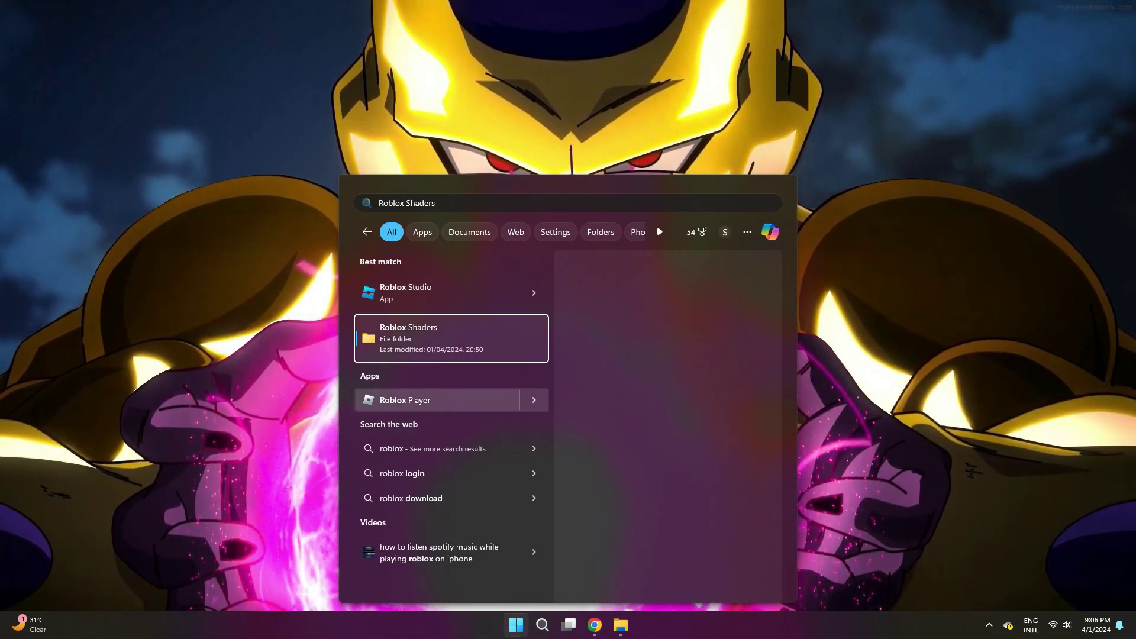
{"action": "key", "text": "Down"}
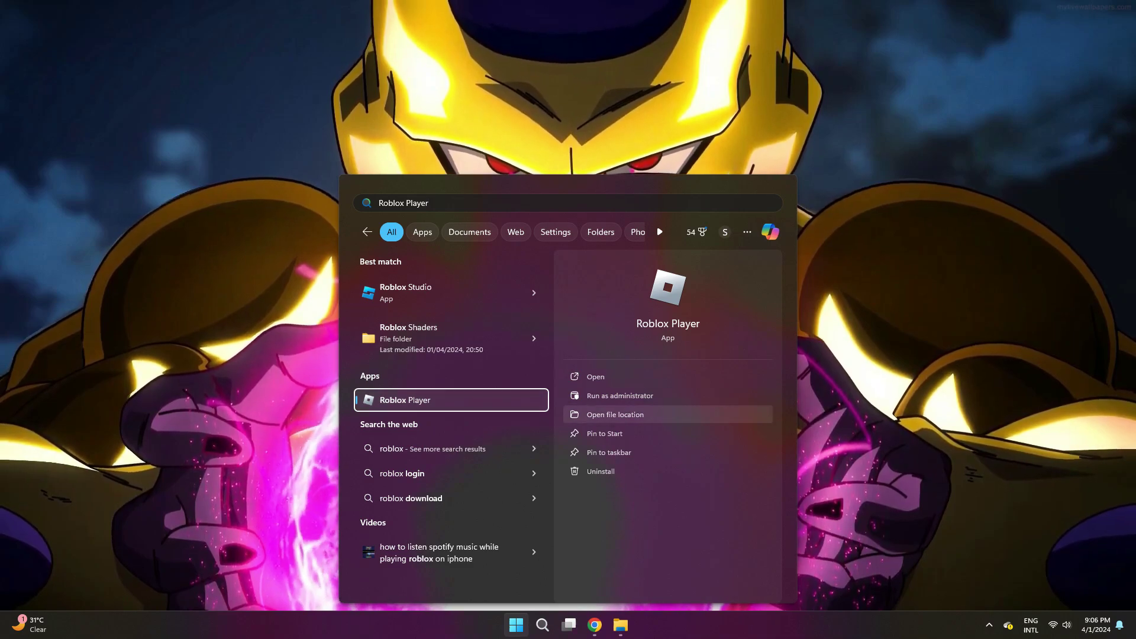
Open the Roblox Player shortcut's target folder, version-f573c8cc796e4c97, in a maximized Explorer window
{"action": "left_click", "coordinate": [616, 414]}
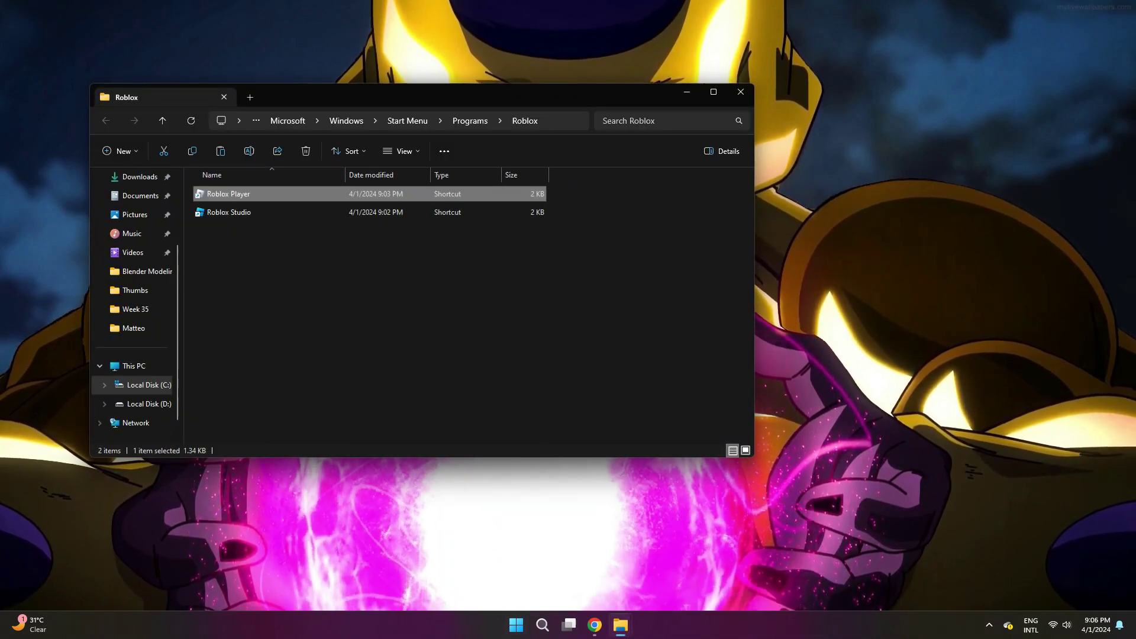
{"action": "key", "text": "shift+F10"}
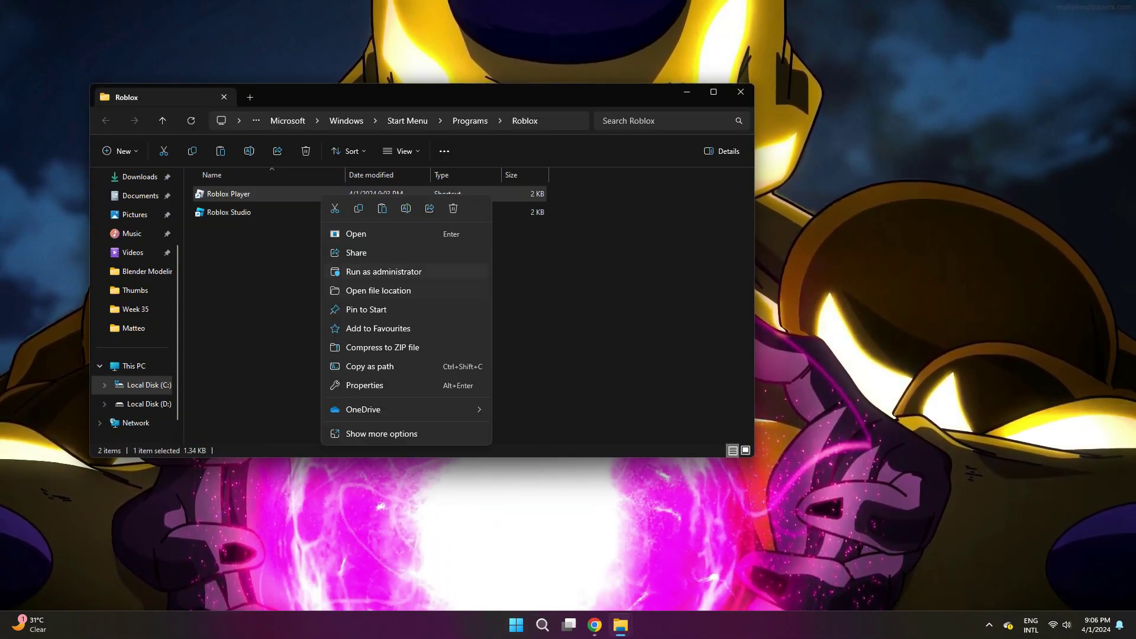
{"action": "key", "text": "Down"}
{"action": "key", "text": "Return"}
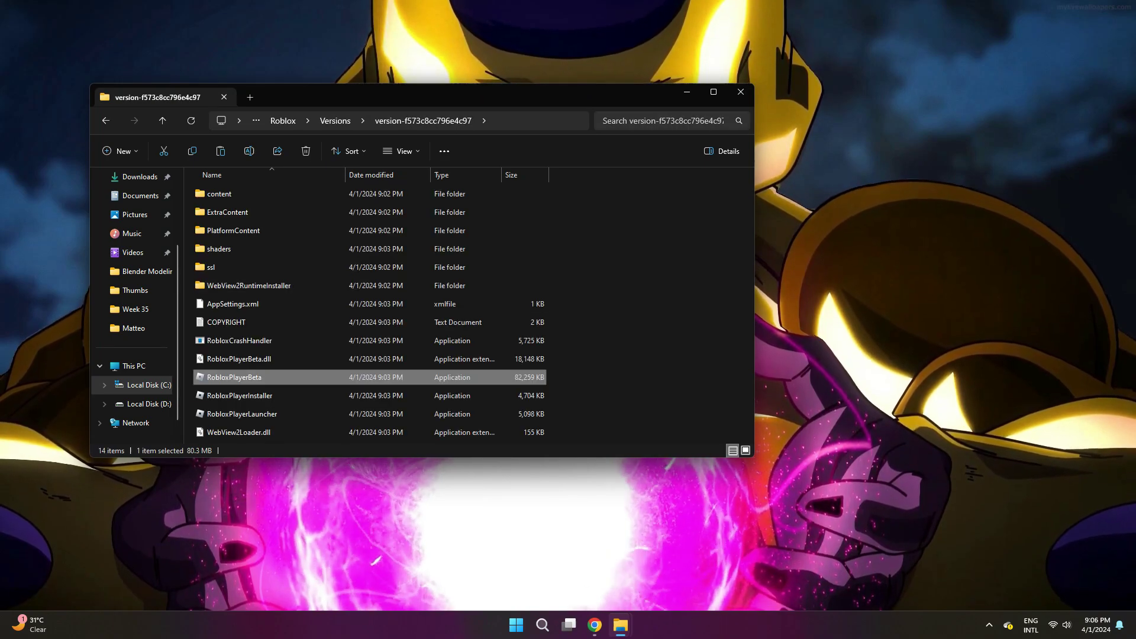
{"action": "key", "text": "super+Up"}
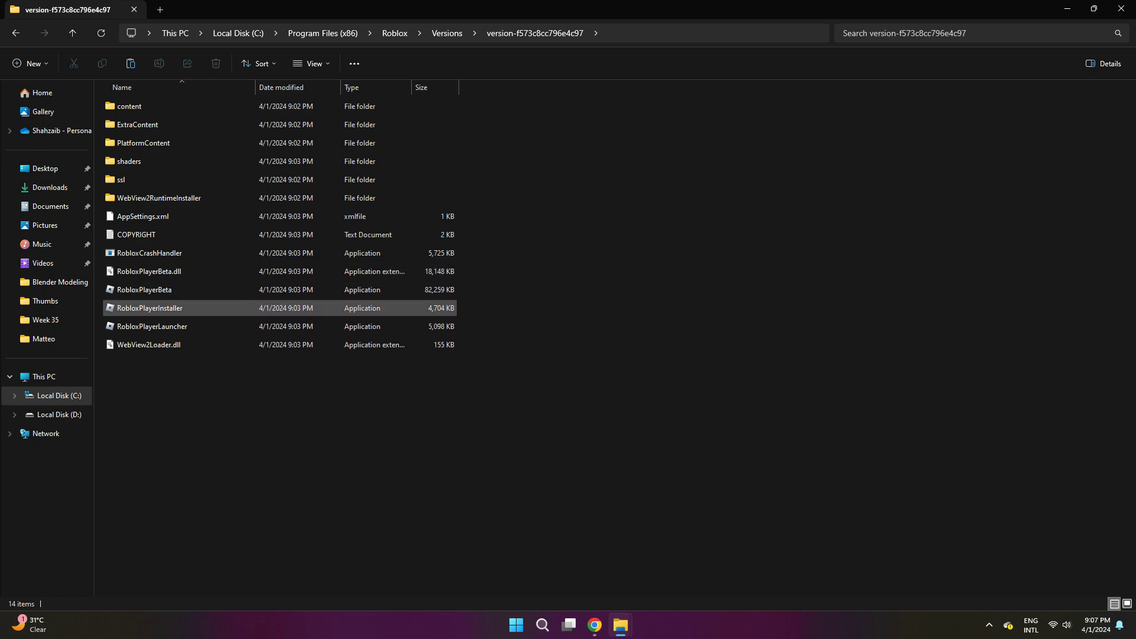
Rename the RobloxPlayerBeta application to eurotrucks2 and reselect the renamed file
{"action": "left_click", "coordinate": [145, 289]}
{"action": "key", "text": "F2"}
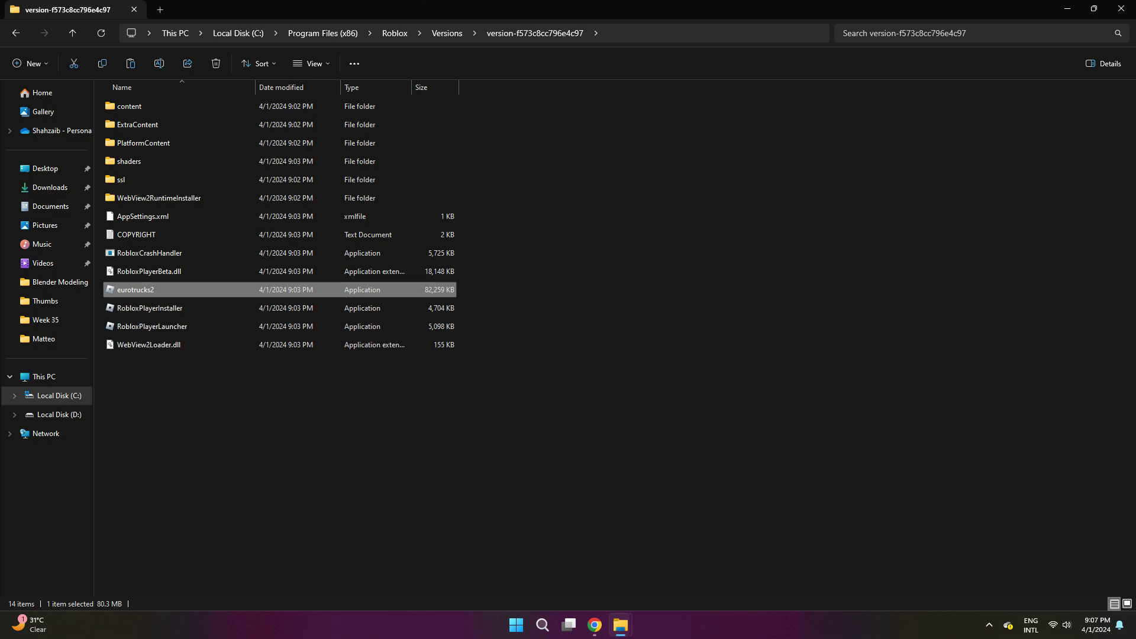
{"action": "key", "text": "ctrl+space"}
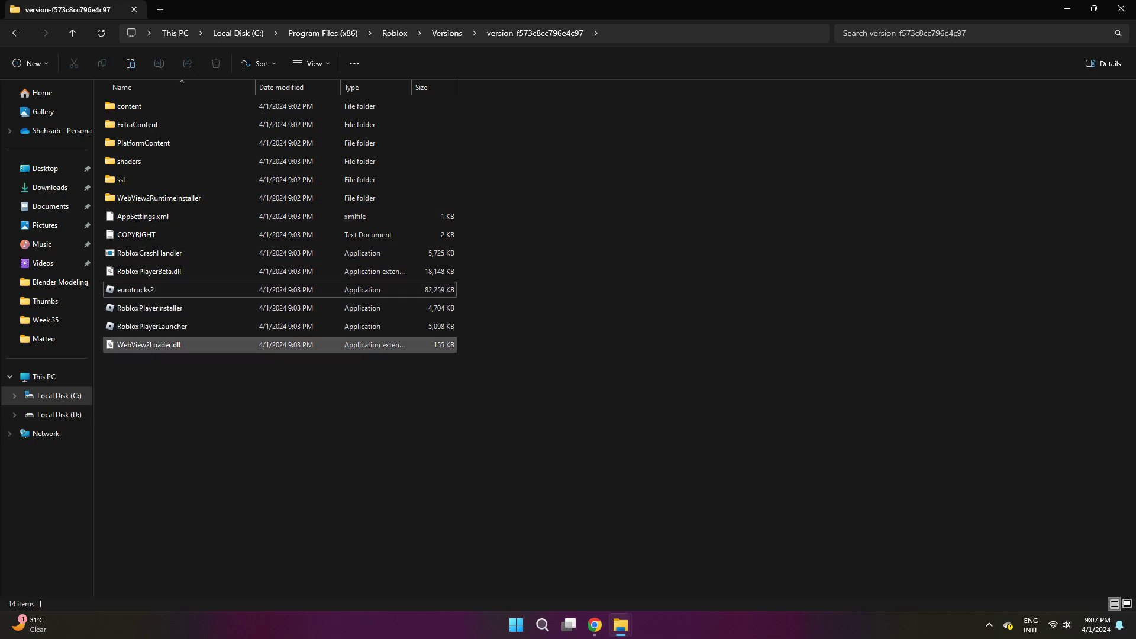
{"action": "left_click", "coordinate": [148, 290]}
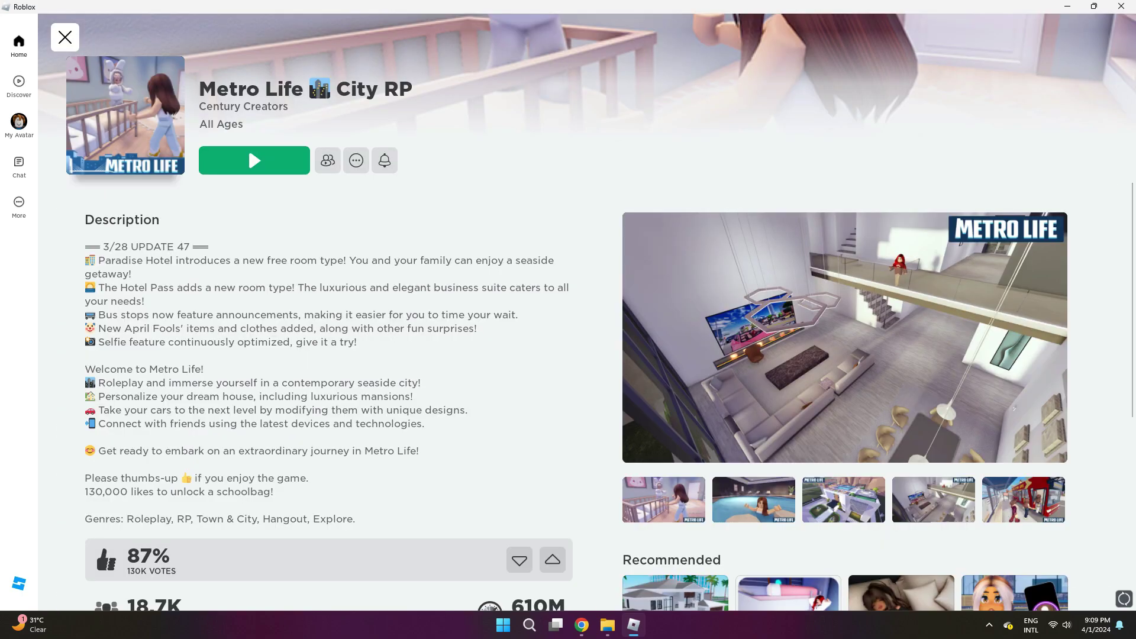
Start Metro Life City RP and bring up the NVIDIA Game Filter panel with Alt+F3
{"action": "scroll", "coordinate": [568, 355], "scroll_direction": "down", "scroll_amount": 6}
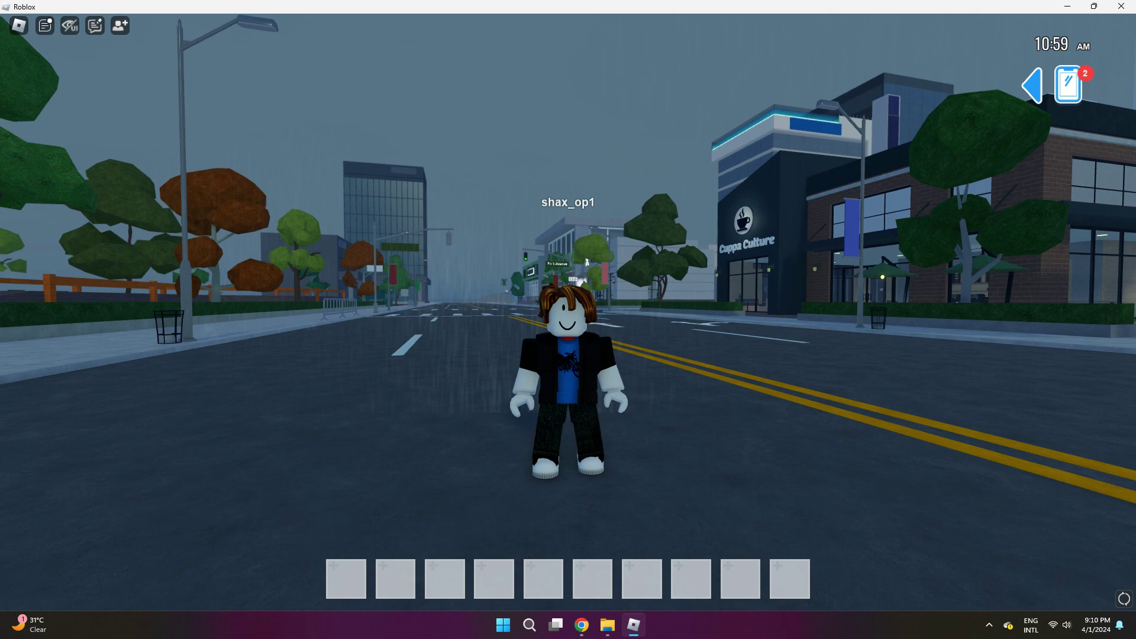
{"action": "key", "text": "alt+F3"}
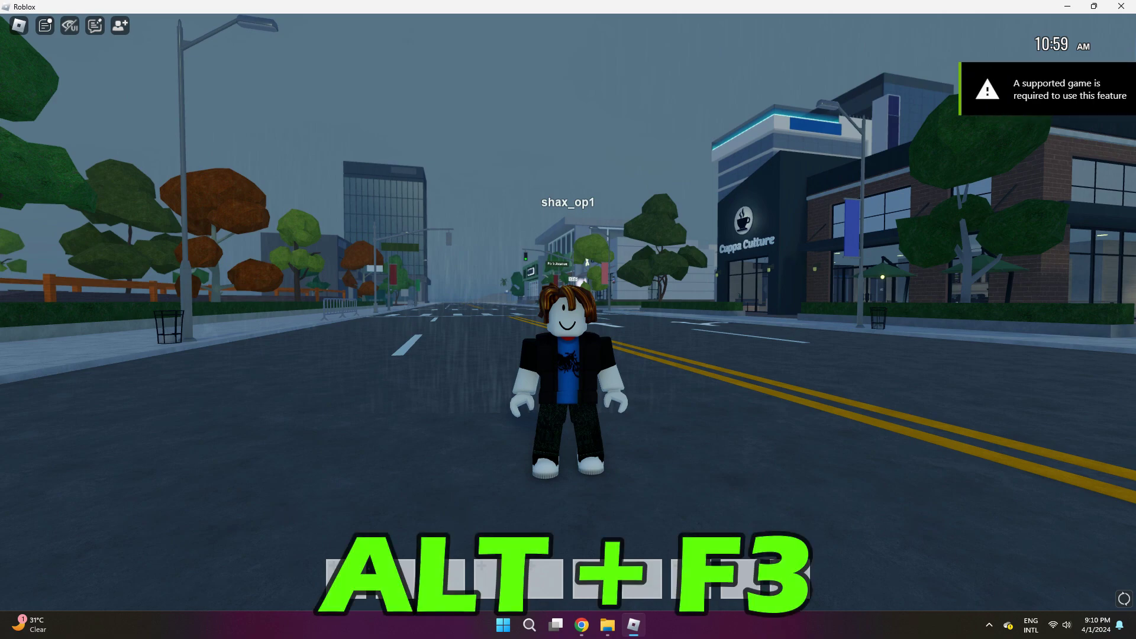
{"action": "key", "text": "alt+F3"}
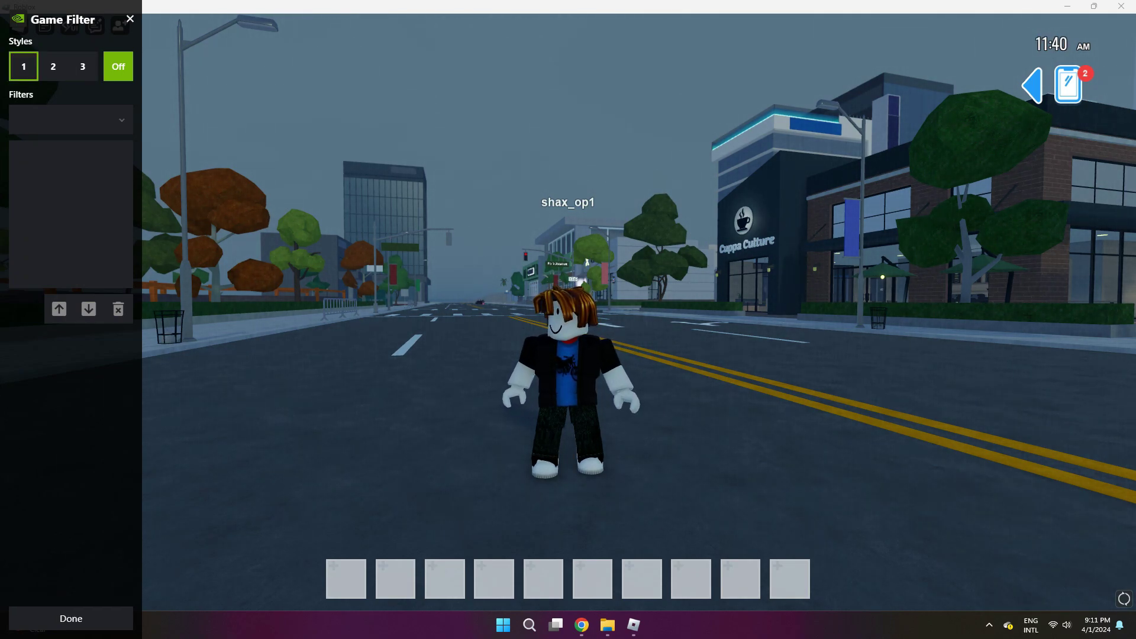
Switch Game Filter to style 1 and add the Bloom filter
{"action": "left_click", "coordinate": [24, 66]}
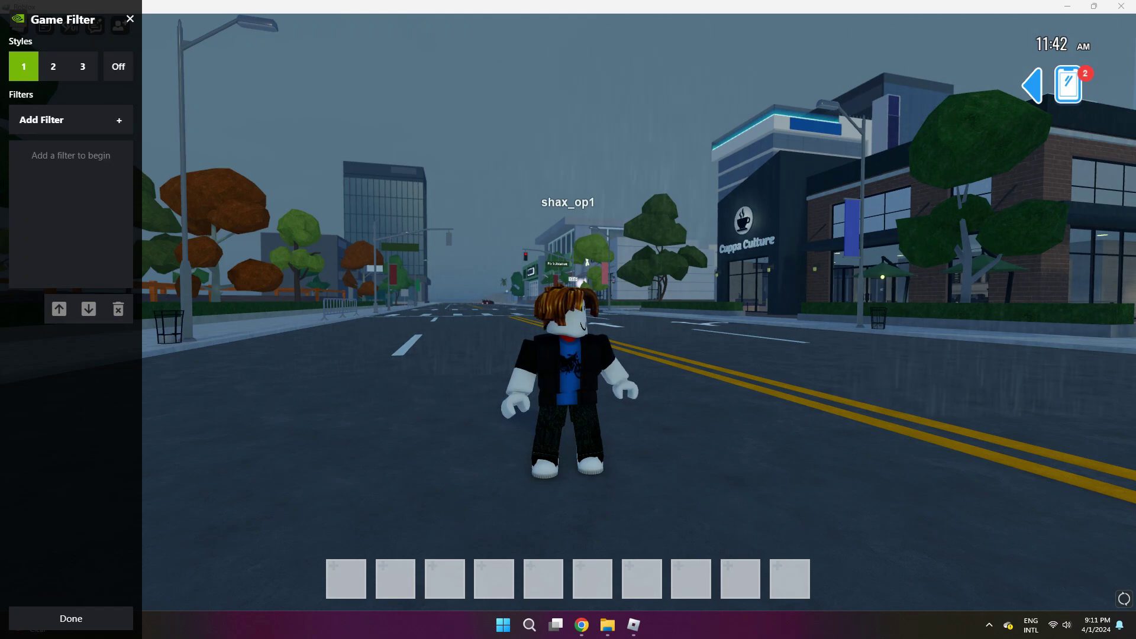
{"action": "left_click", "coordinate": [71, 120]}
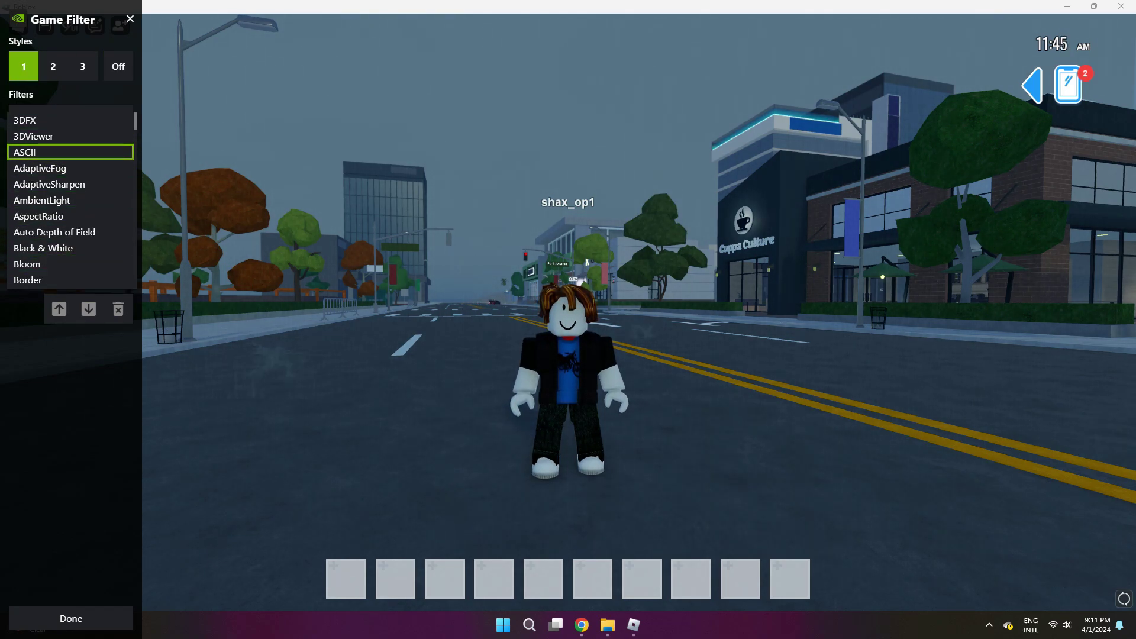
{"action": "left_click", "coordinate": [71, 264]}
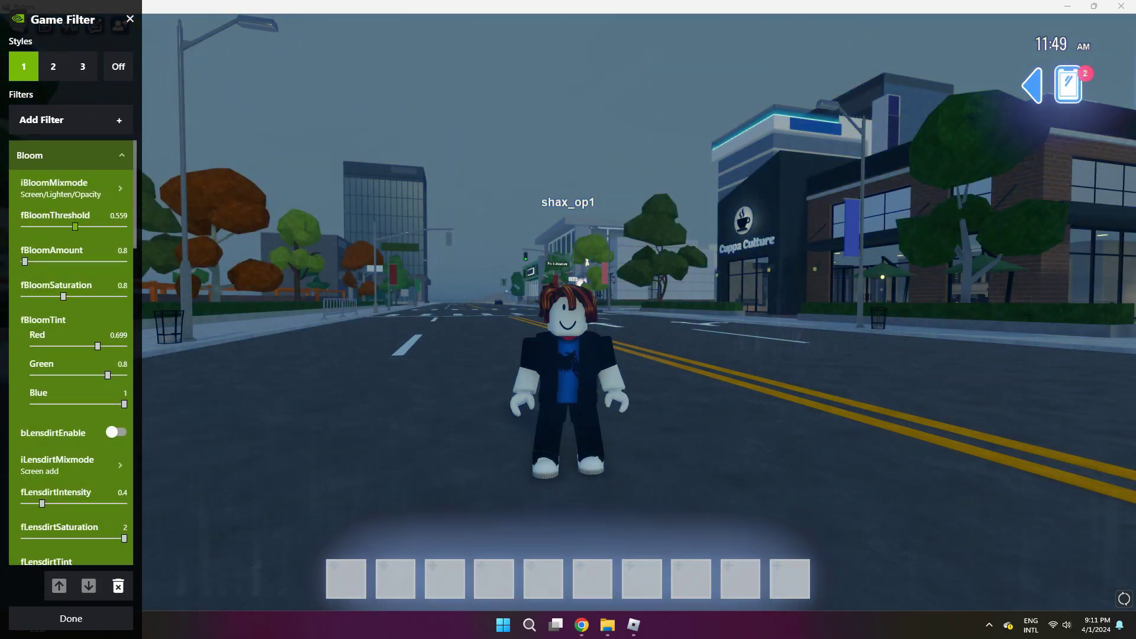
Add the Brightness / Contrast filter and collapse the Bloom filter settings
{"action": "scroll", "coordinate": [72, 355], "scroll_direction": "down", "scroll_amount": 10}
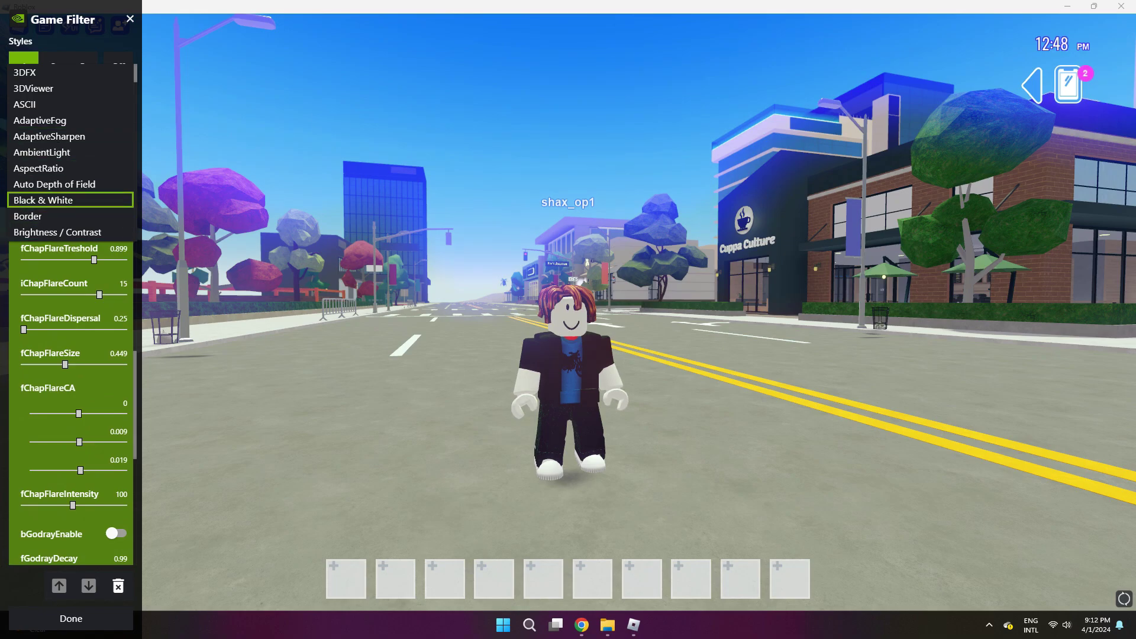
{"action": "left_click", "coordinate": [57, 232]}
{"action": "key", "text": "Return"}
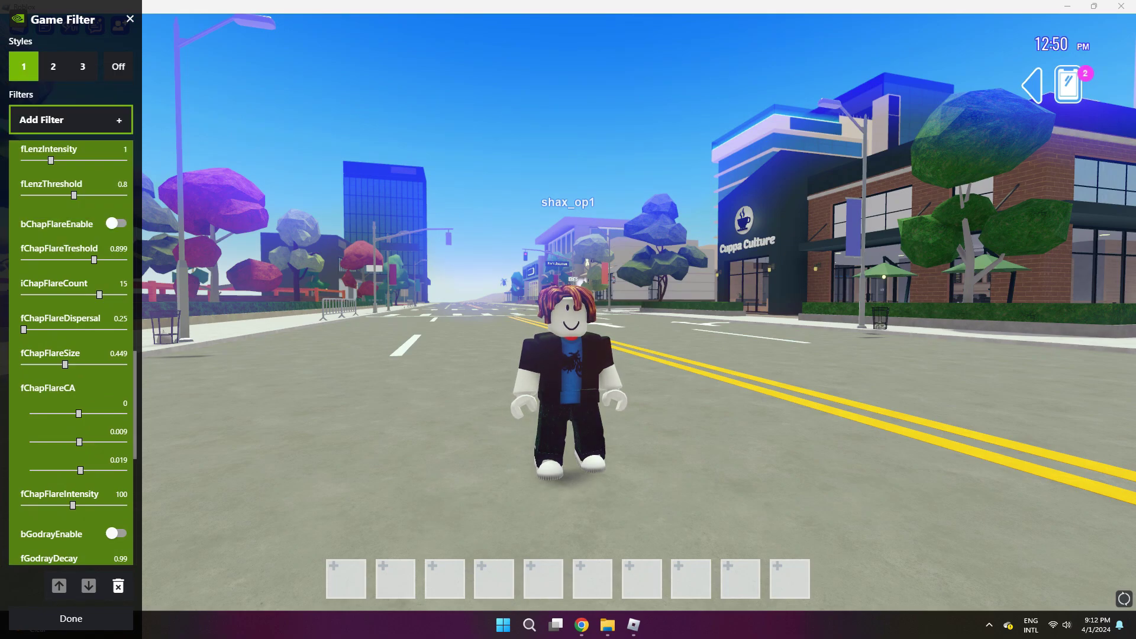
{"action": "key", "text": "Return"}
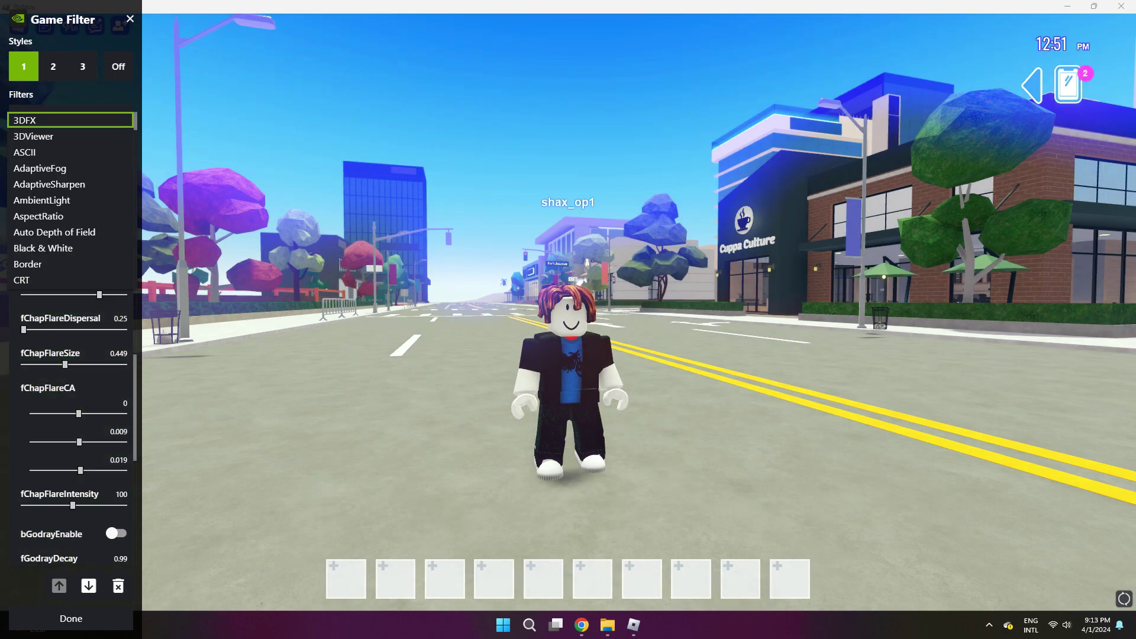
{"action": "key", "text": "Escape"}
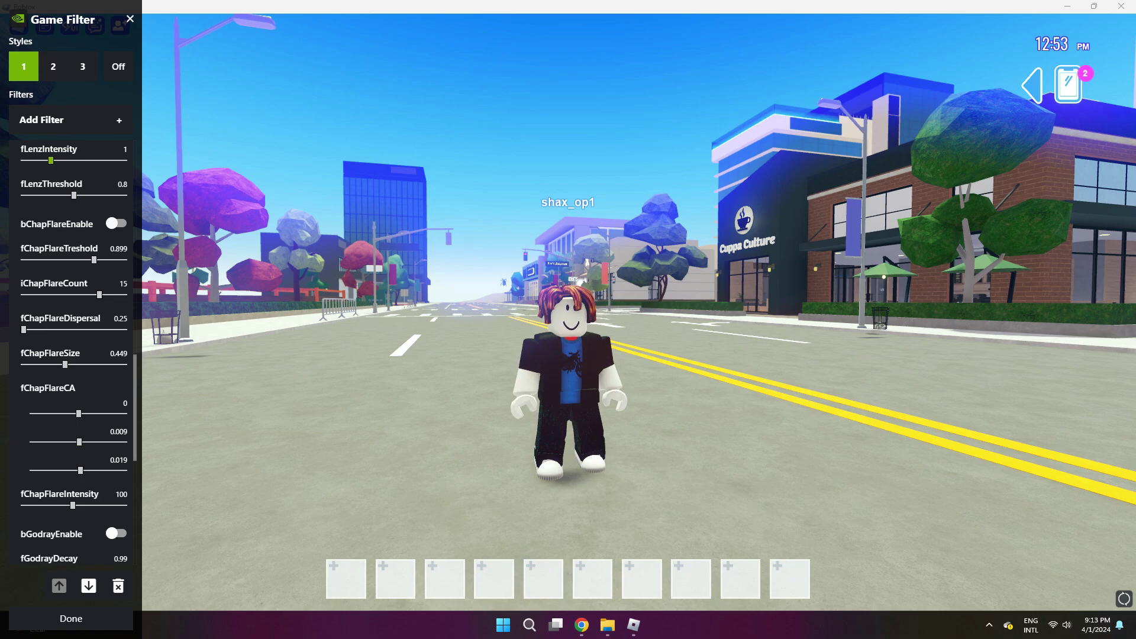
{"action": "left_click", "coordinate": [71, 296]}
{"action": "scroll", "coordinate": [71, 355], "scroll_direction": "up", "scroll_amount": 10}
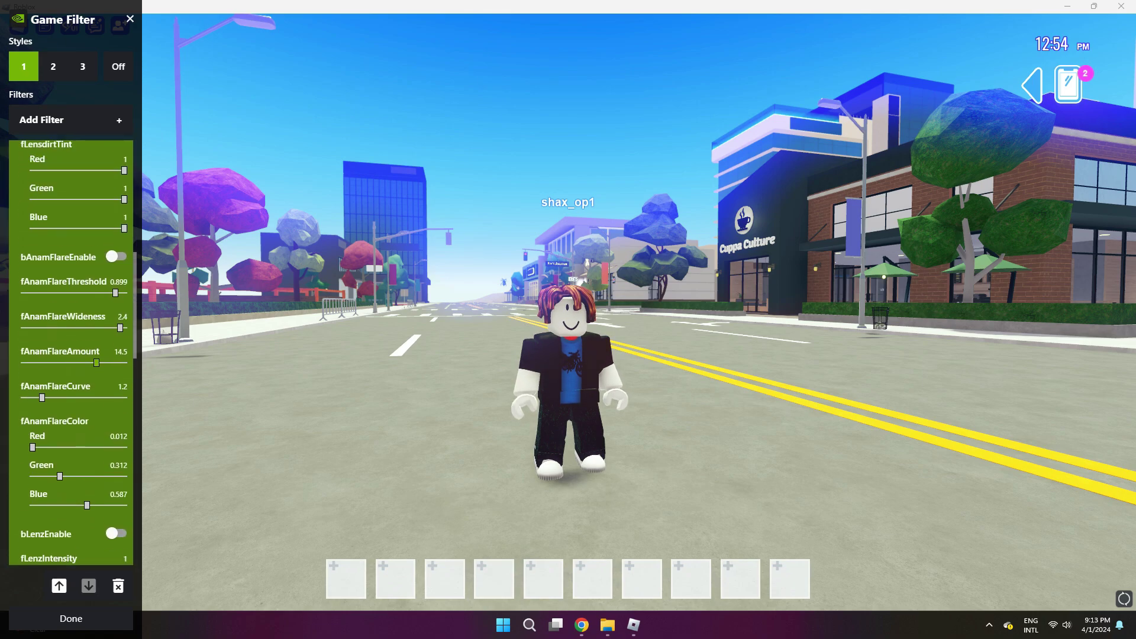
{"action": "key", "text": "Return"}
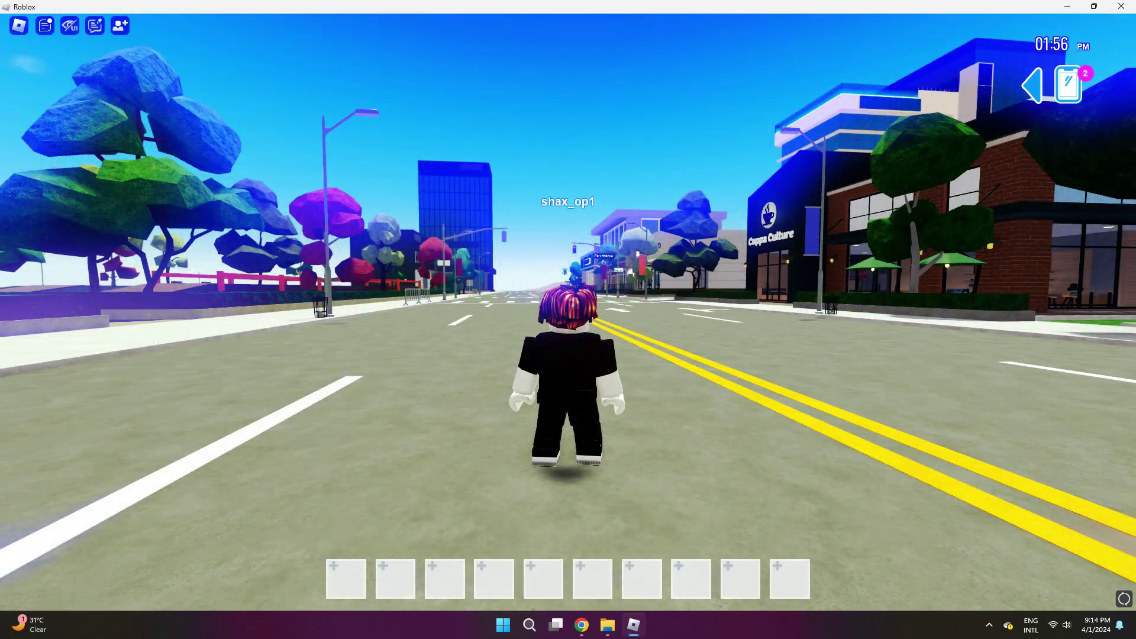
Walk the avatar along the brightened street, then choose Game Filter in the Alt+Z overlay
{"action": "key", "text": "w"}
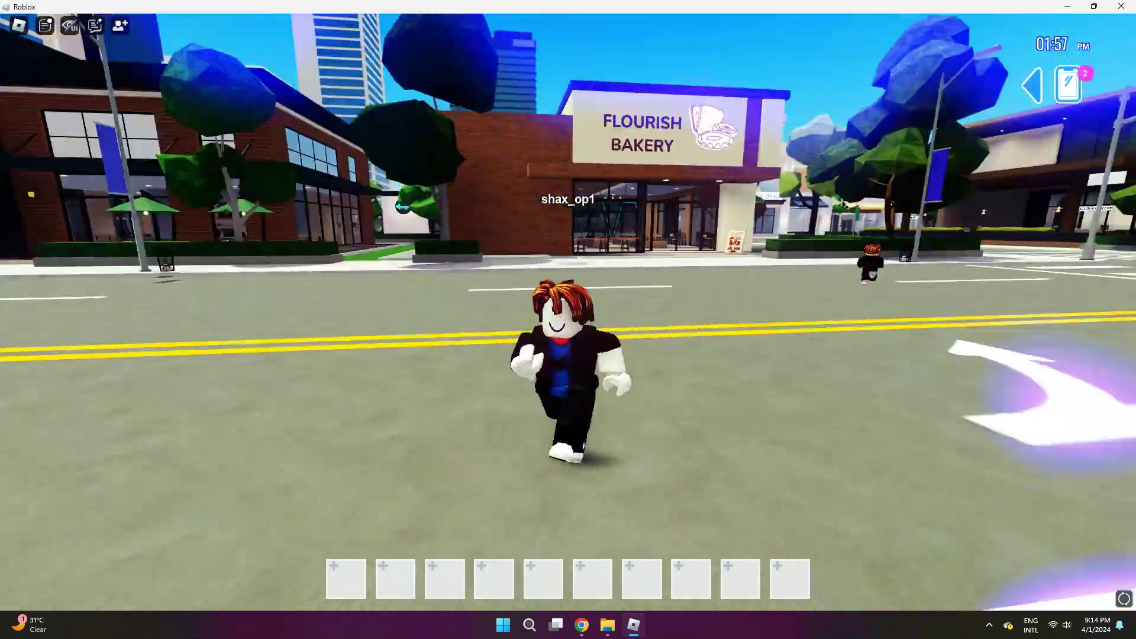
{"action": "key", "text": "w"}
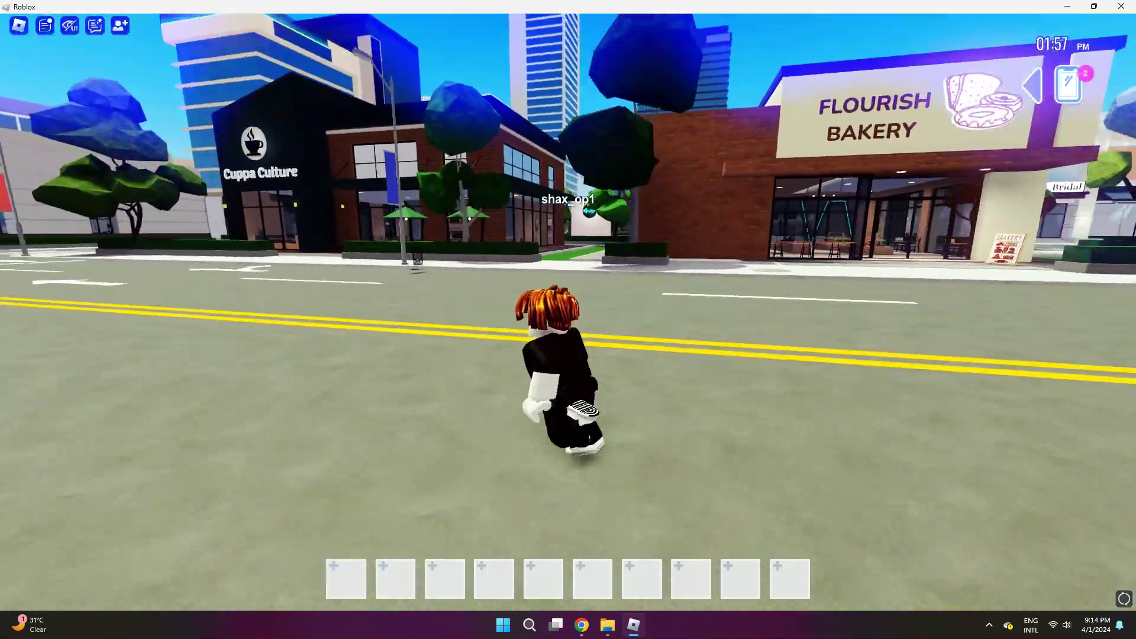
{"action": "key", "text": "s"}
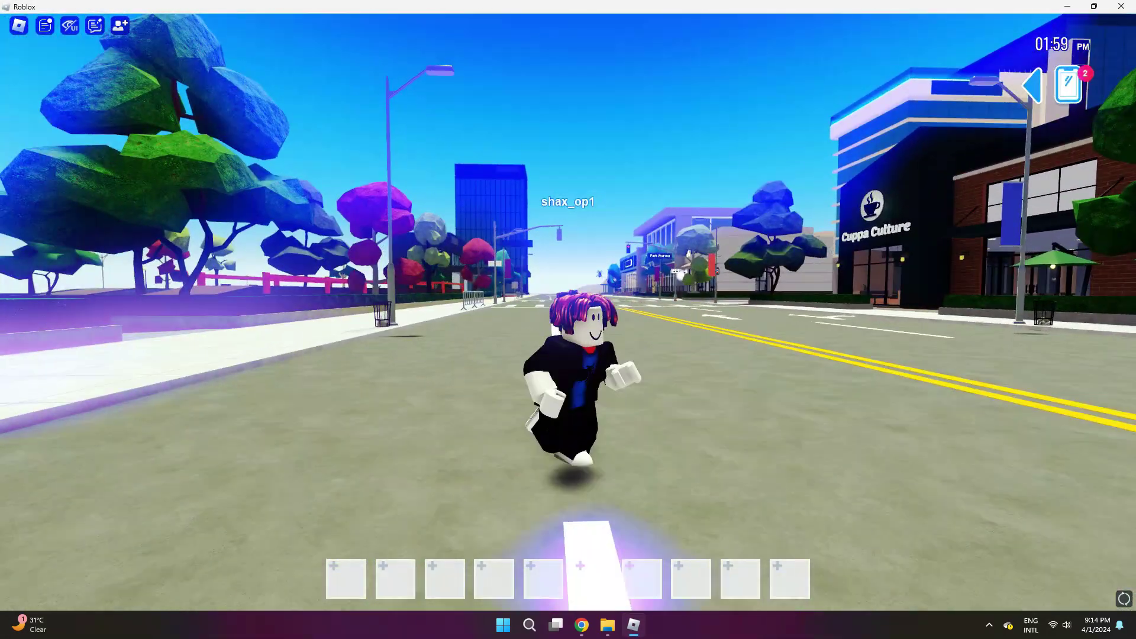
{"action": "key", "text": "w"}
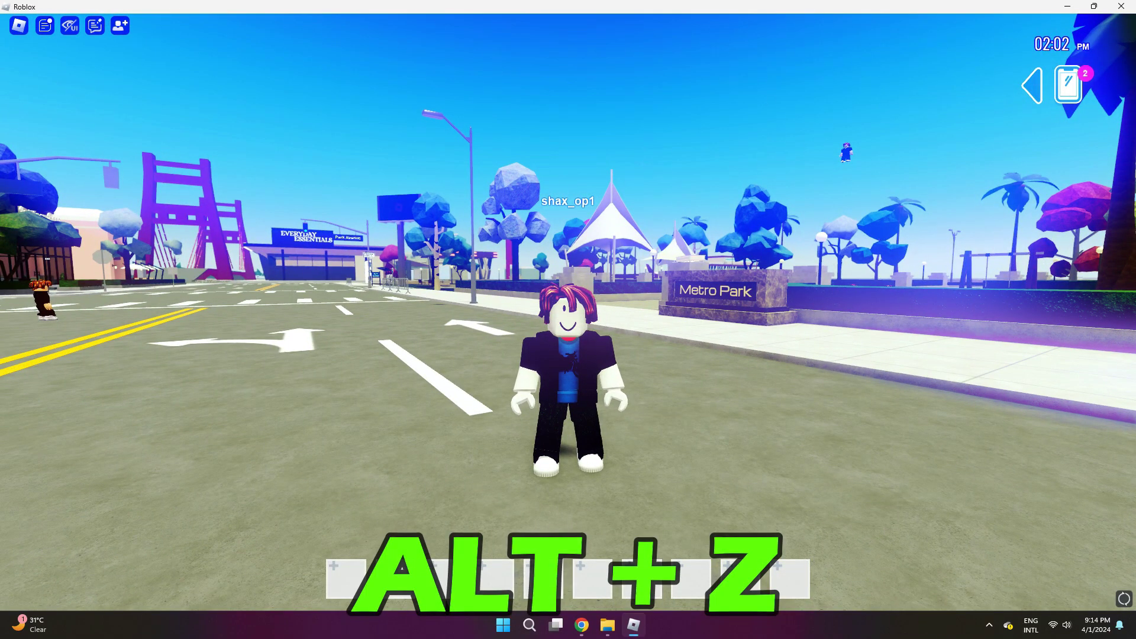
{"action": "key", "text": "alt+z"}
{"action": "left_click", "coordinate": [260, 213]}
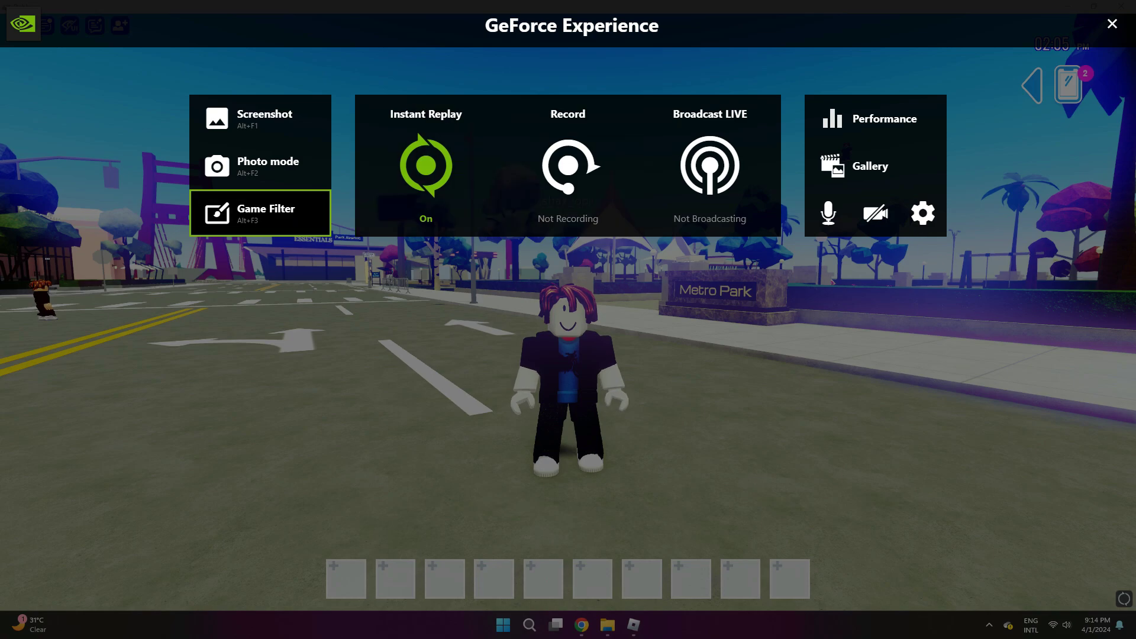
Check that Bloom and Brightness / Contrast are listed, close the overlay, and search 'gefo'
{"action": "key", "text": "alt+F3"}
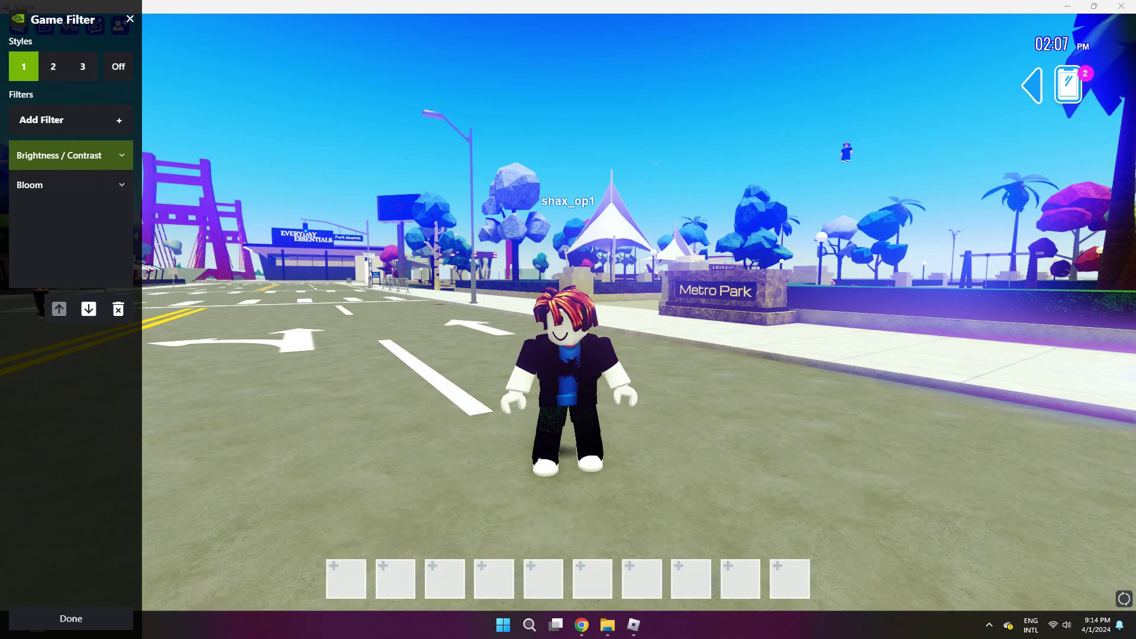
{"action": "key", "text": "alt+z"}
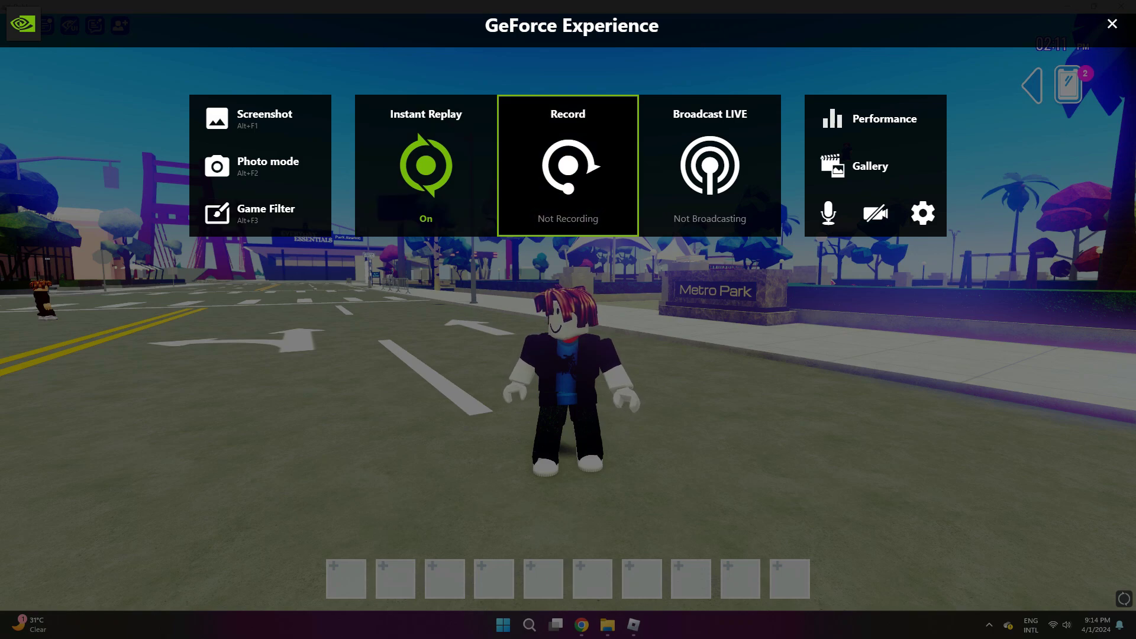
{"action": "key", "text": "alt+z"}
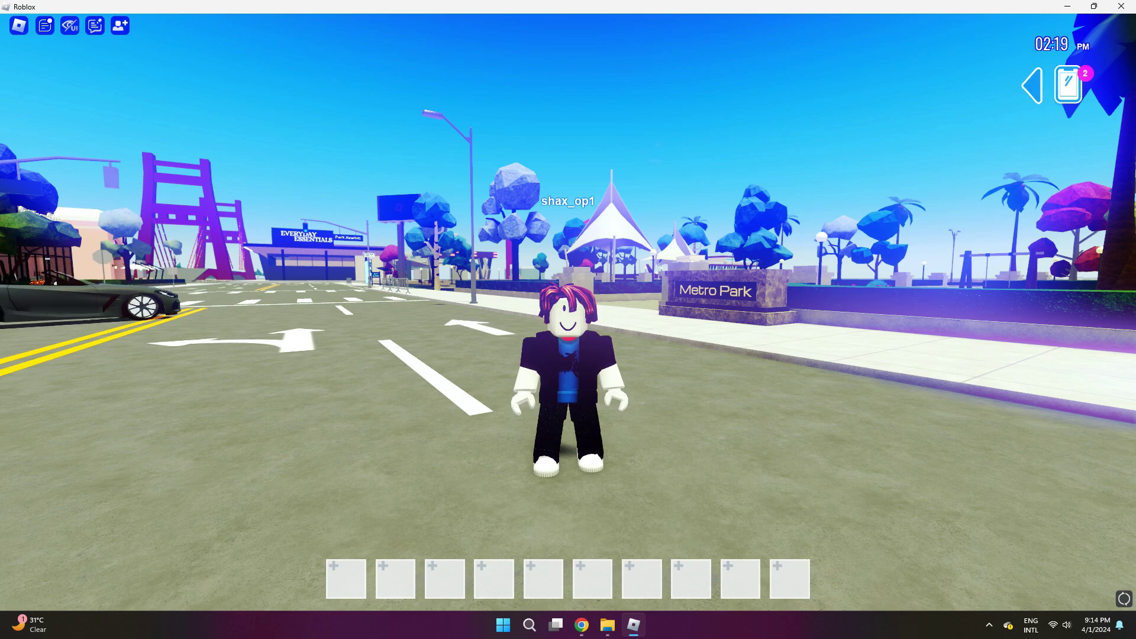
{"action": "key", "text": "super"}
{"action": "type", "text": "gefo"}
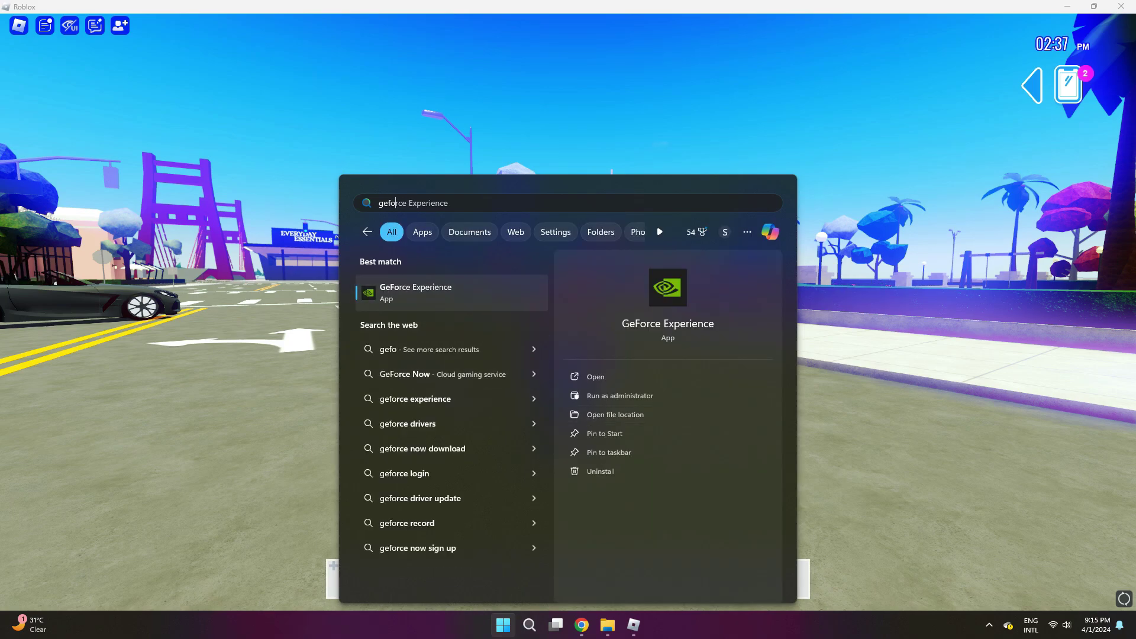
Run the avatar past Park Avenue, Cuppa Culture and Sunrise Bank toward Metro Mall
{"action": "key", "text": "Escape"}
{"action": "key", "text": "w"}
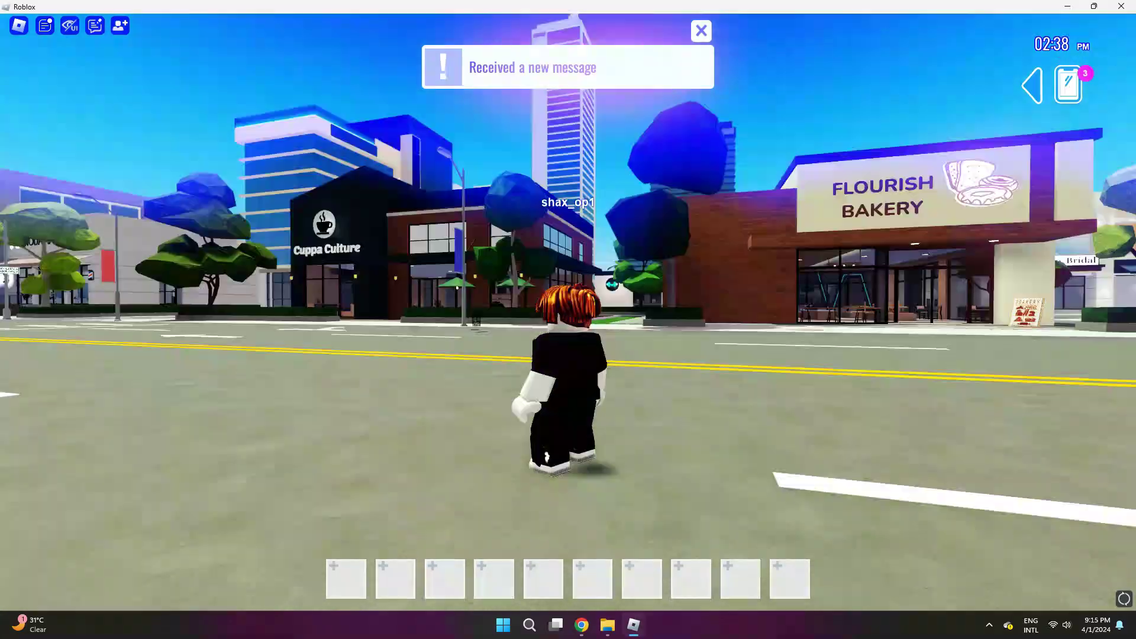
{"action": "key", "text": "Right"}
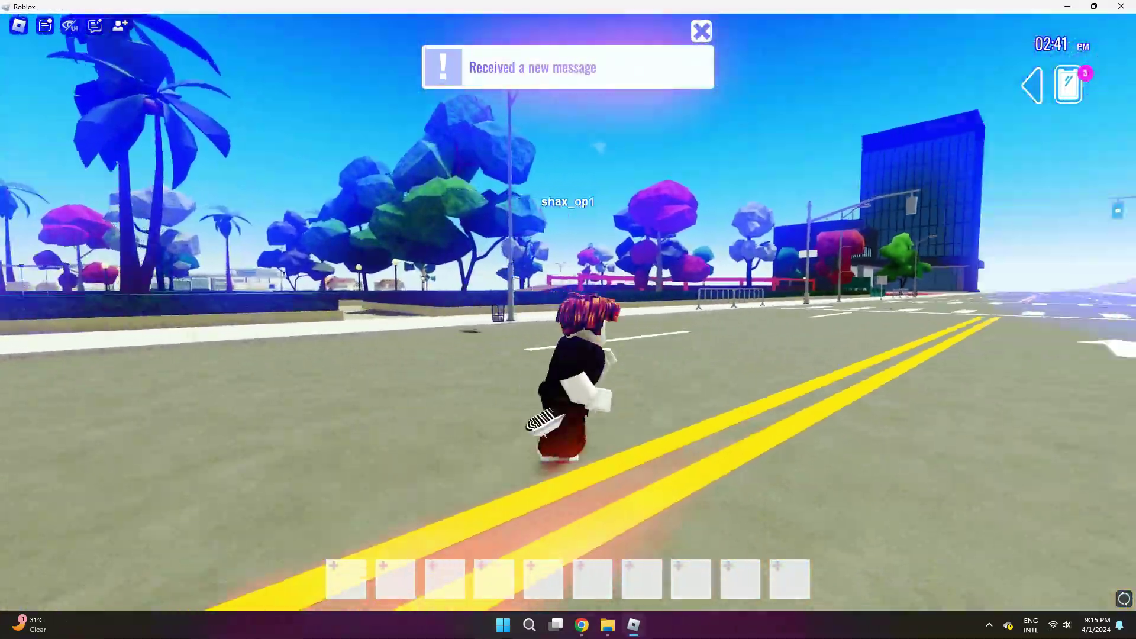
{"action": "key", "text": "s"}
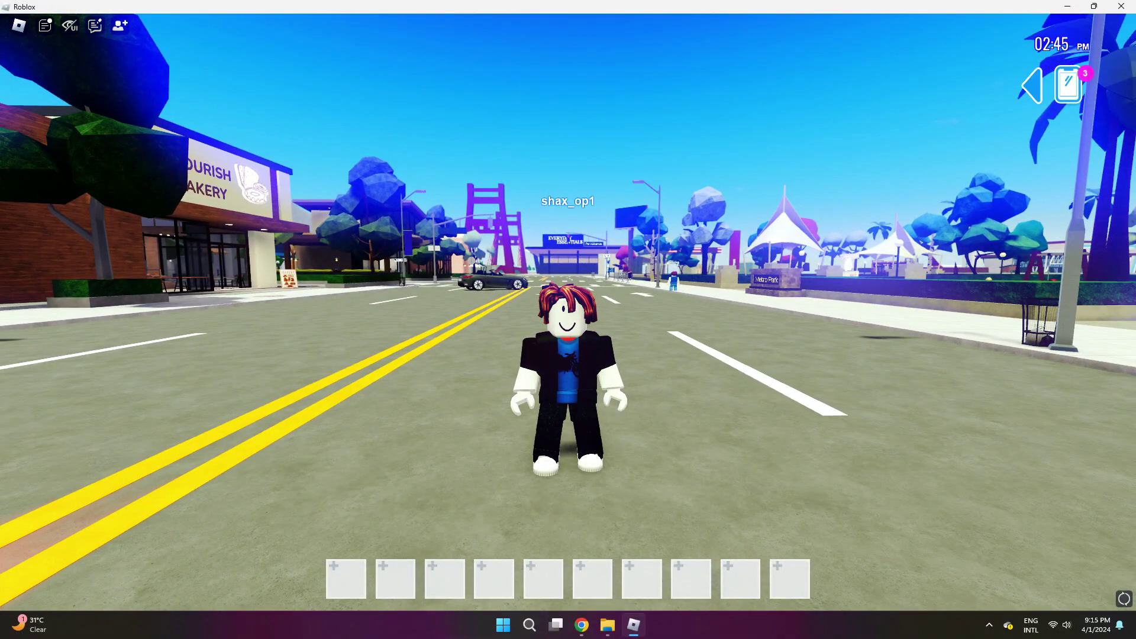
{"action": "key", "text": "a"}
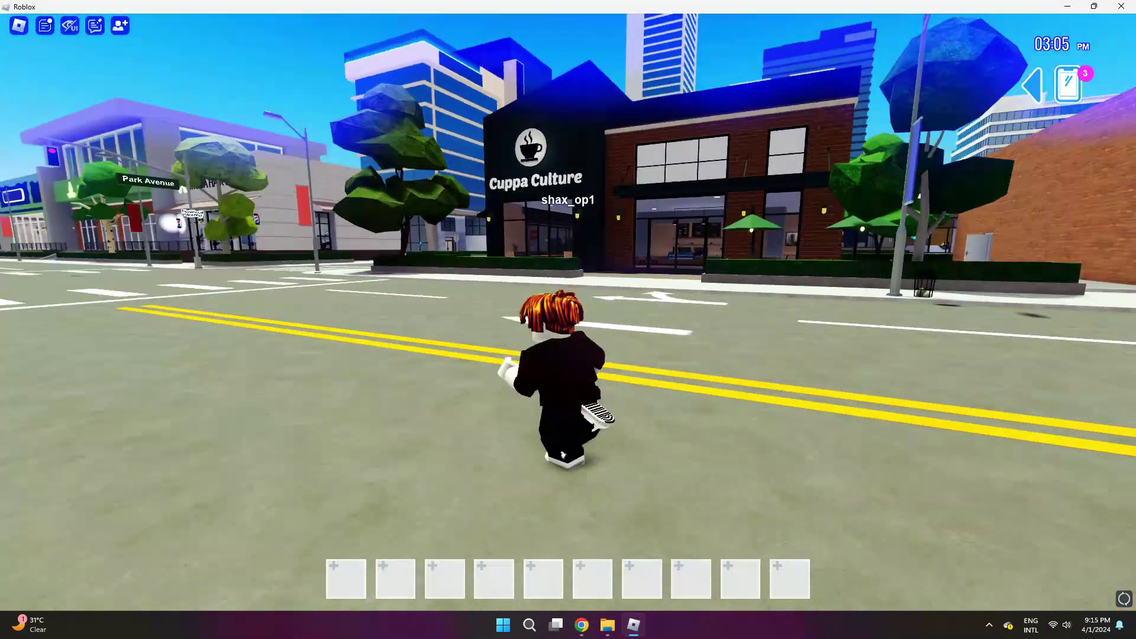
{"action": "key", "text": "w"}
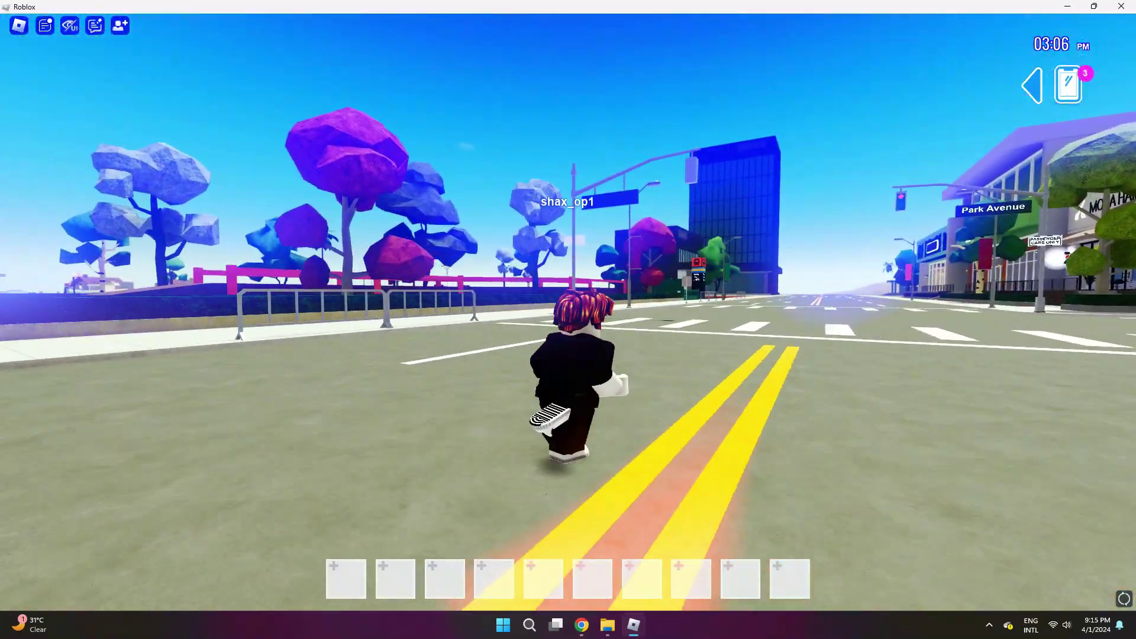
{"action": "key", "text": "d"}
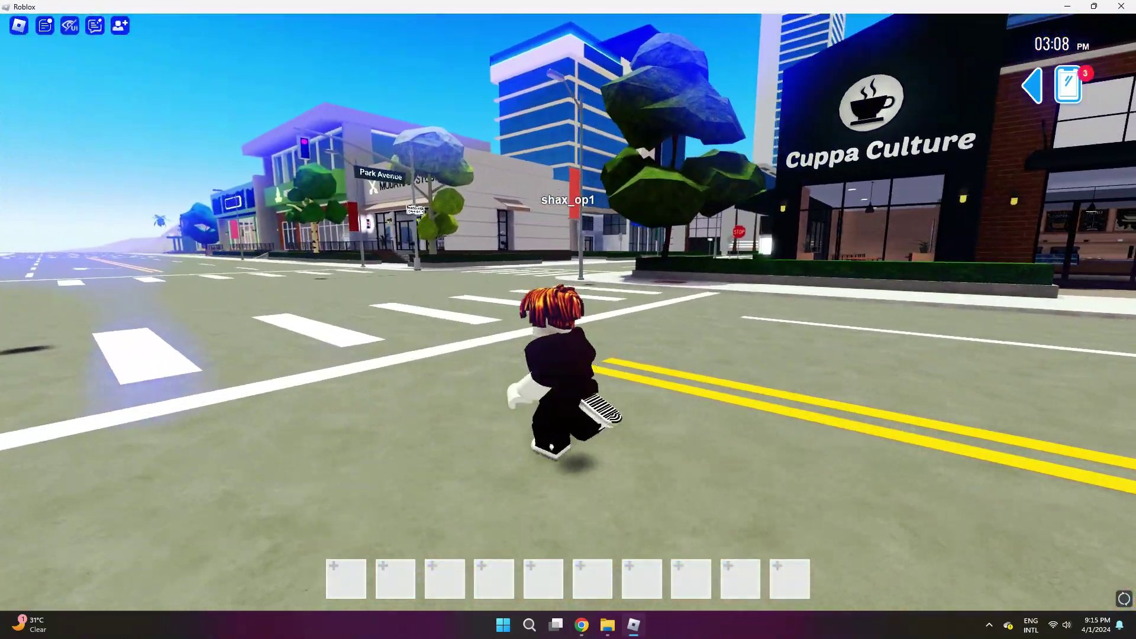
{"action": "key", "text": "d"}
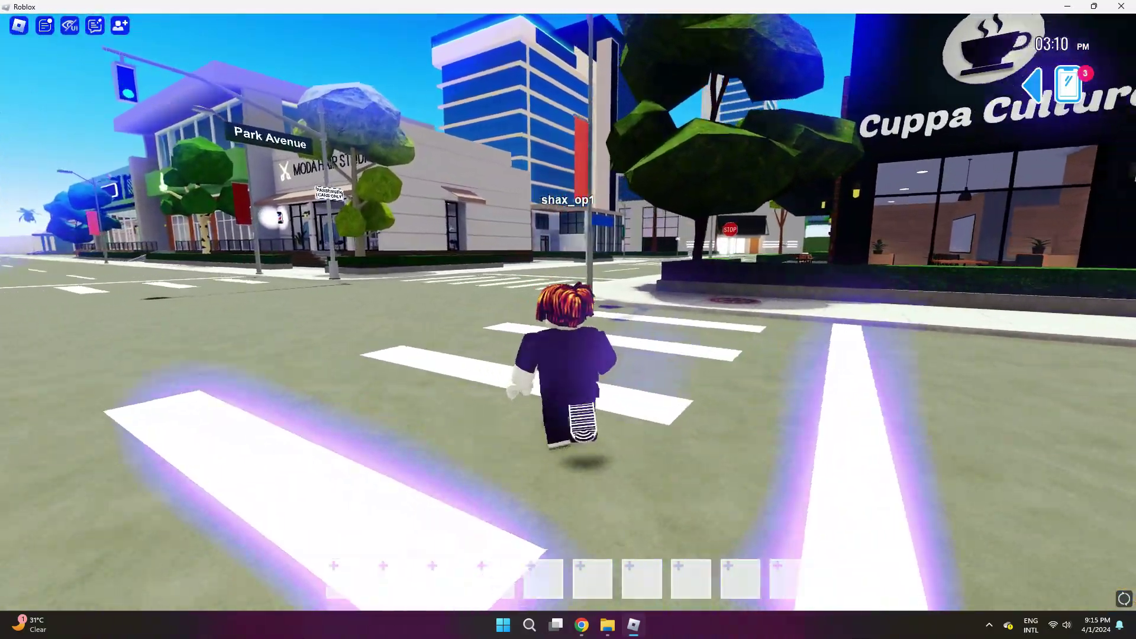
{"action": "key", "text": "a"}
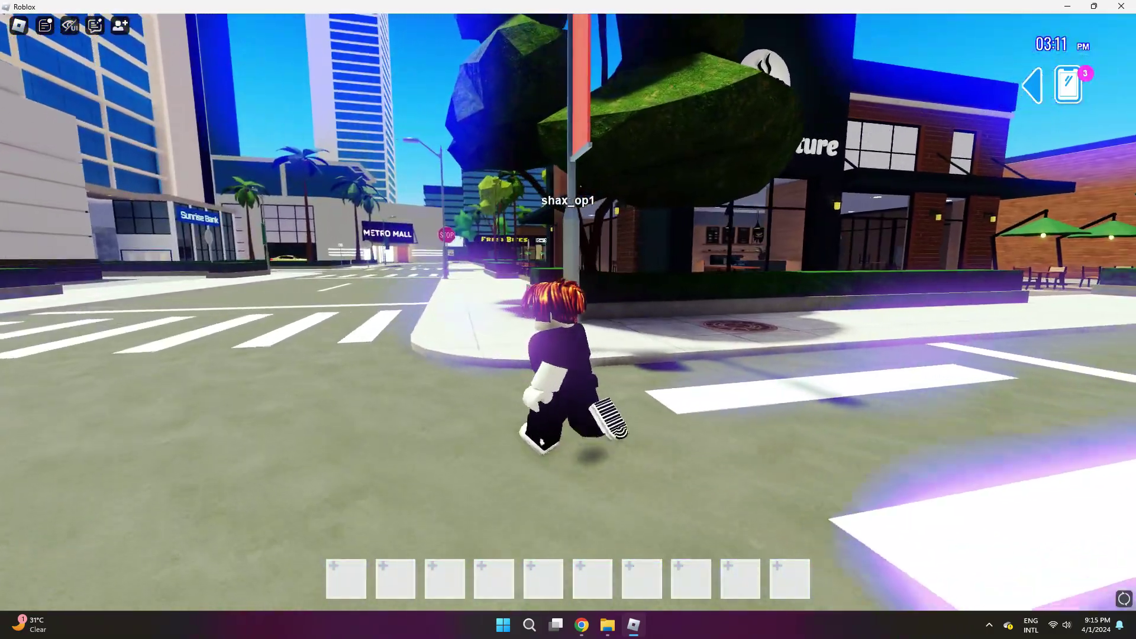
{"action": "key", "text": "a"}
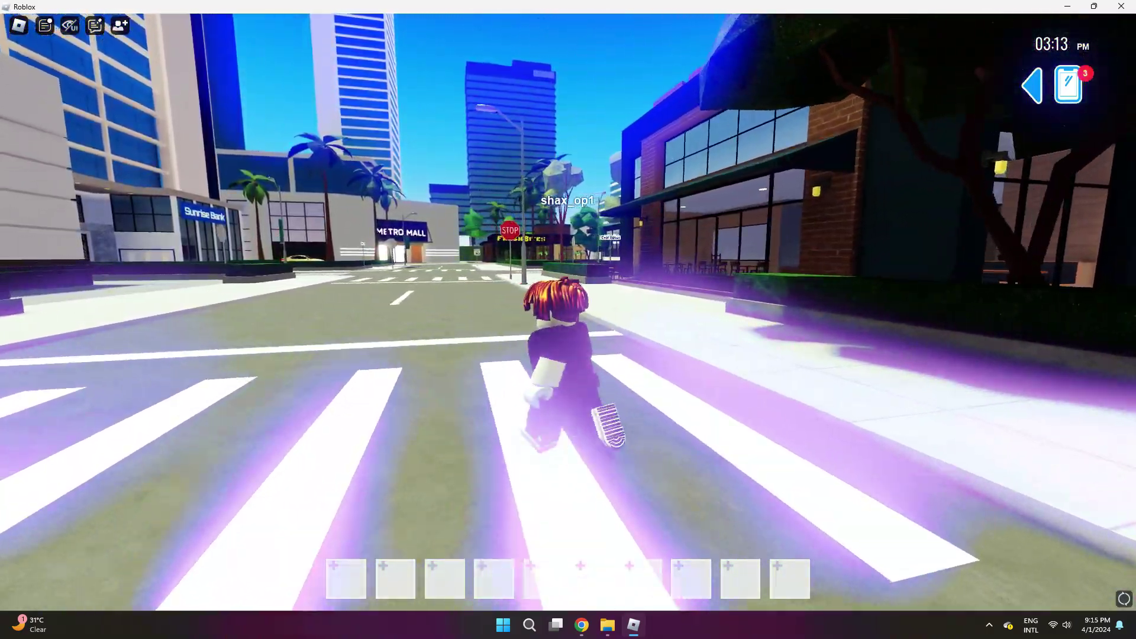
{"action": "key", "text": "d"}
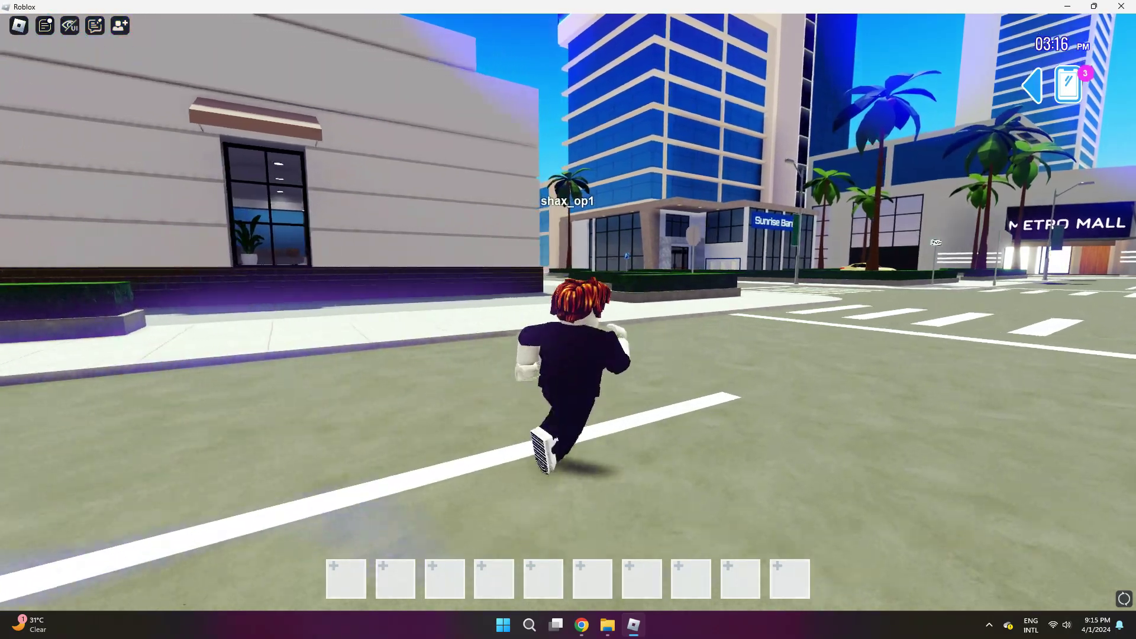
{"action": "key", "text": "d"}
{"action": "key", "text": "a"}
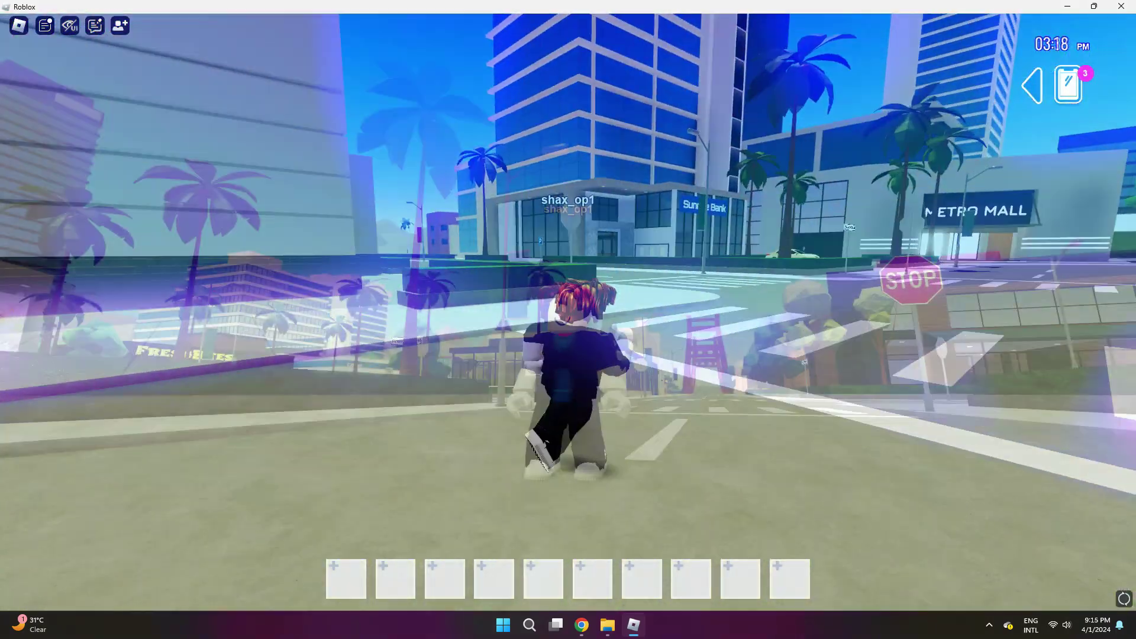
{"action": "key", "text": "Escape"}
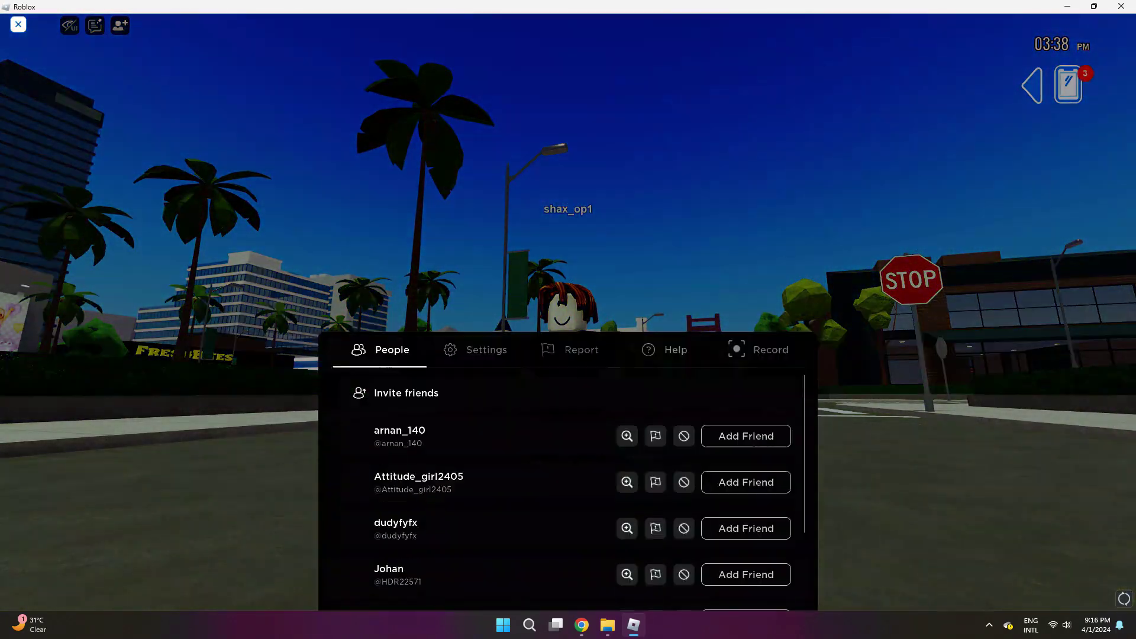
{"action": "left_click", "coordinate": [475, 112]}
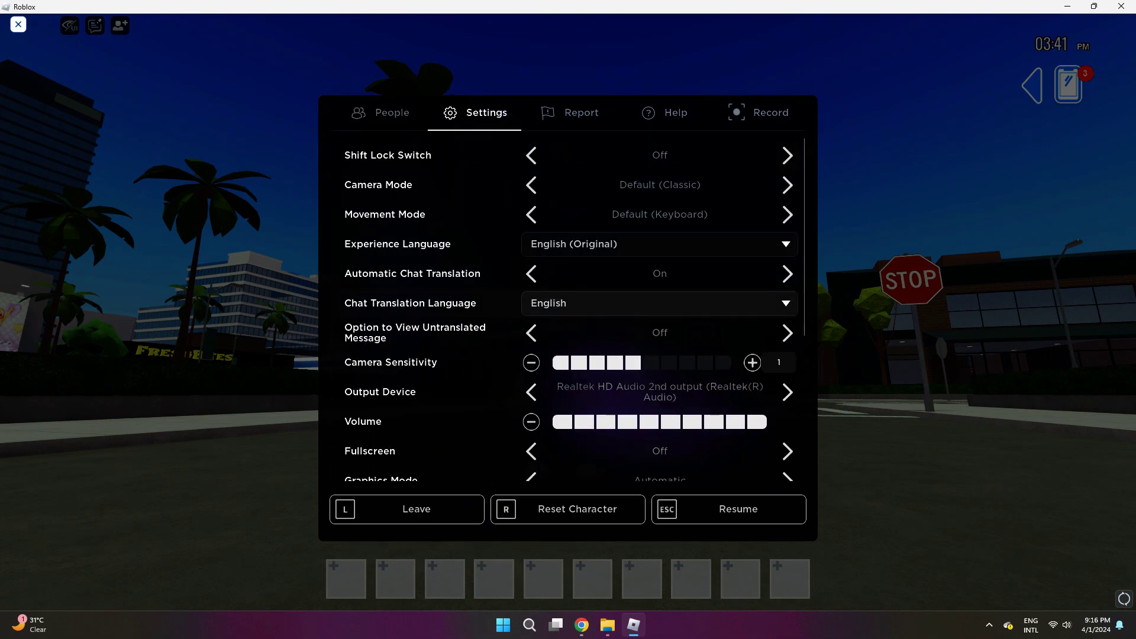
{"action": "scroll", "coordinate": [568, 308], "scroll_direction": "down", "scroll_amount": 5}
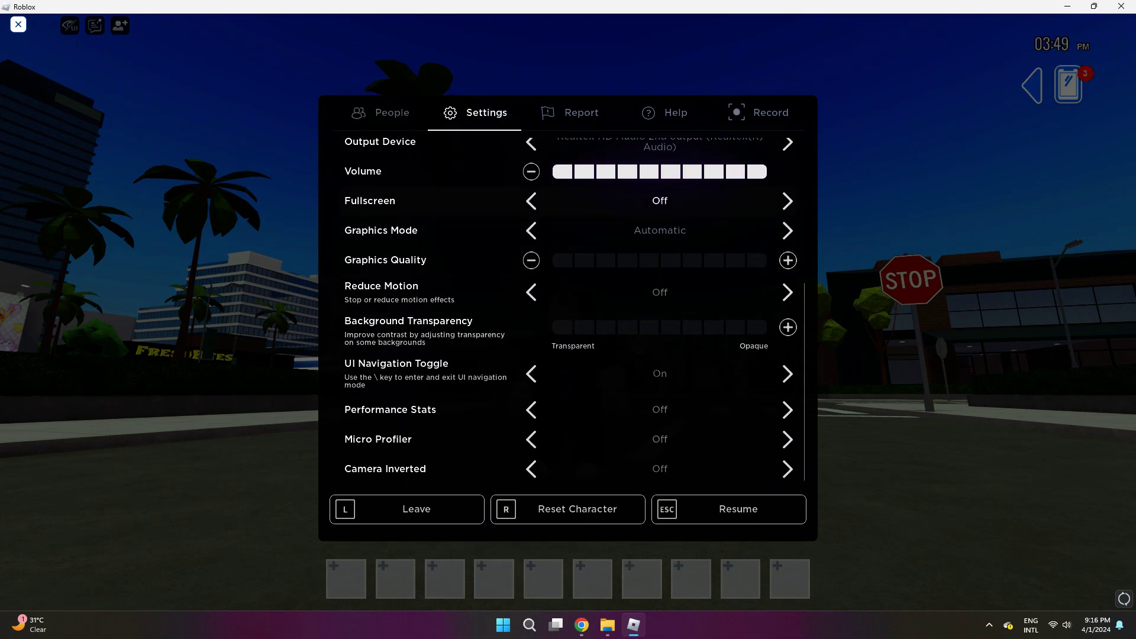
{"action": "key", "text": "F11"}
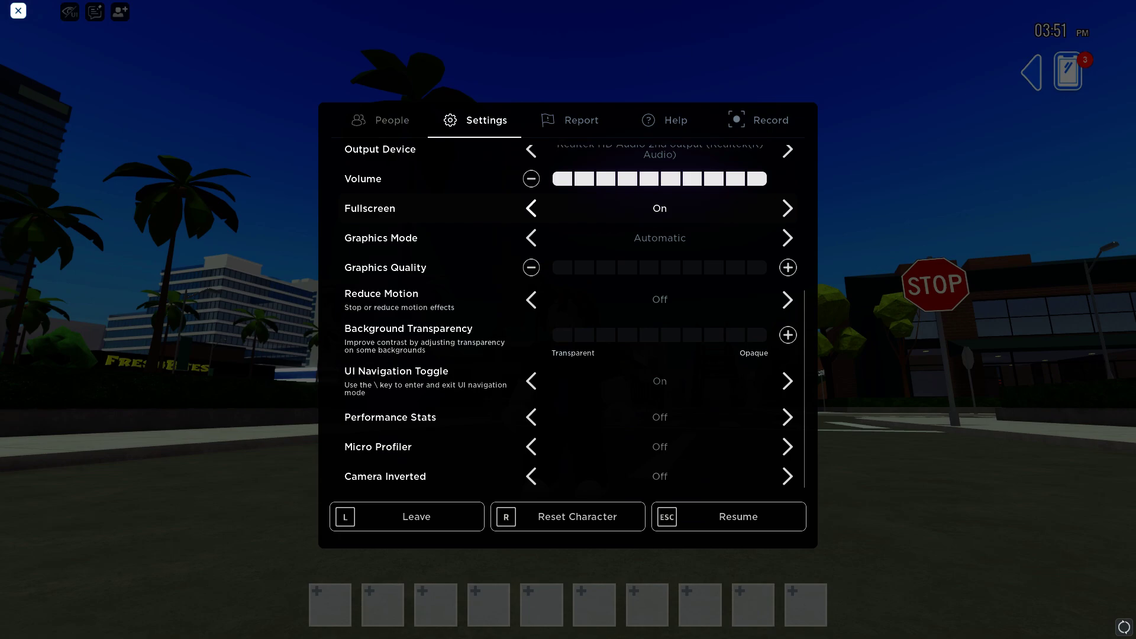
{"action": "key", "text": "F11"}
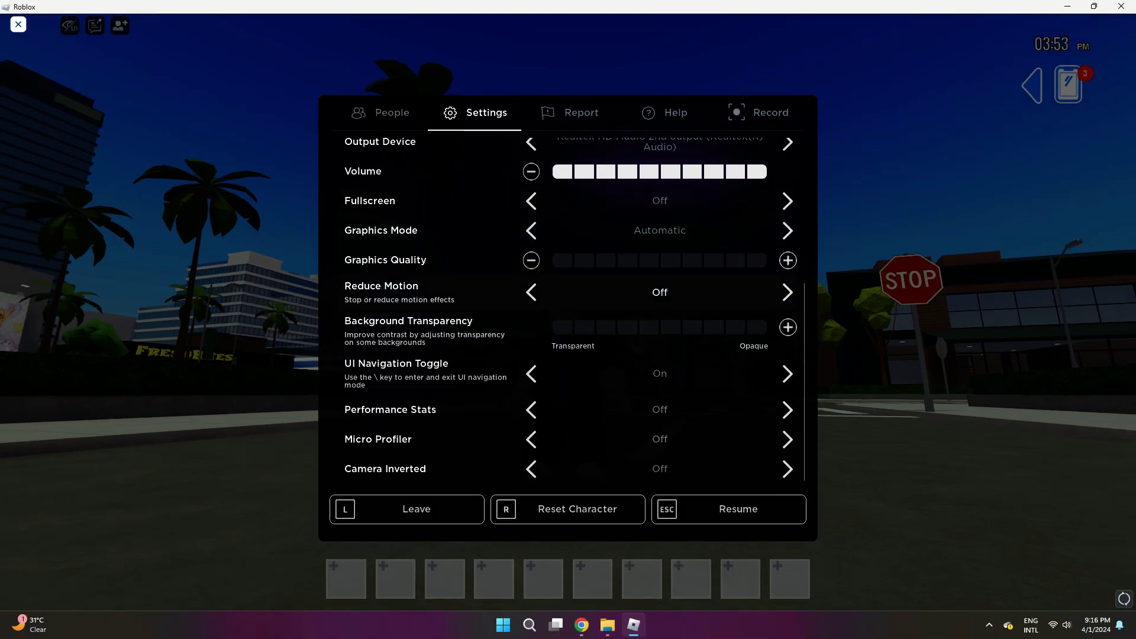
{"action": "key", "text": "Up"}
{"action": "key", "text": "Escape"}
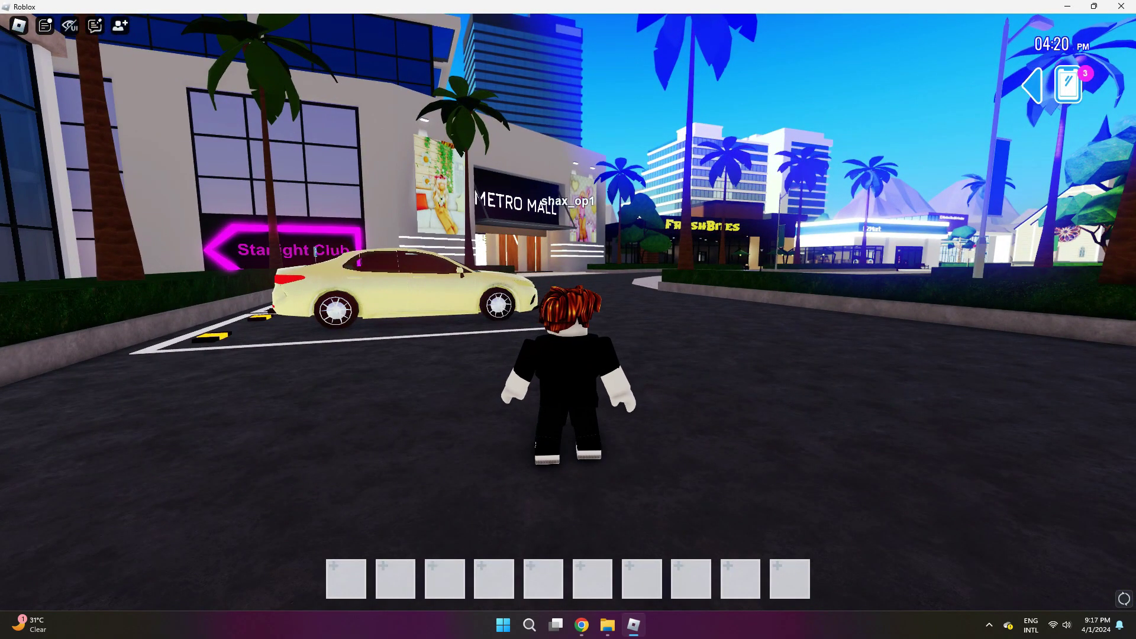
Launch GeForce Experience and check for driver updates, confirming Studio Driver 551.86 is current
{"action": "key", "text": "super"}
{"action": "type", "text": "gef"}
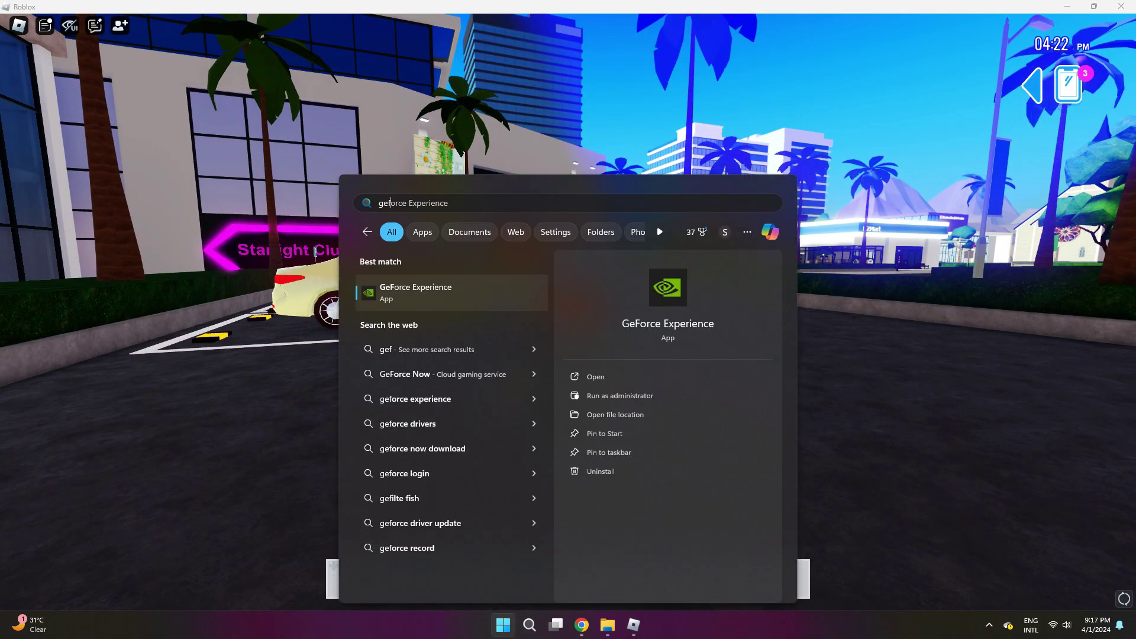
{"action": "key", "text": "Return"}
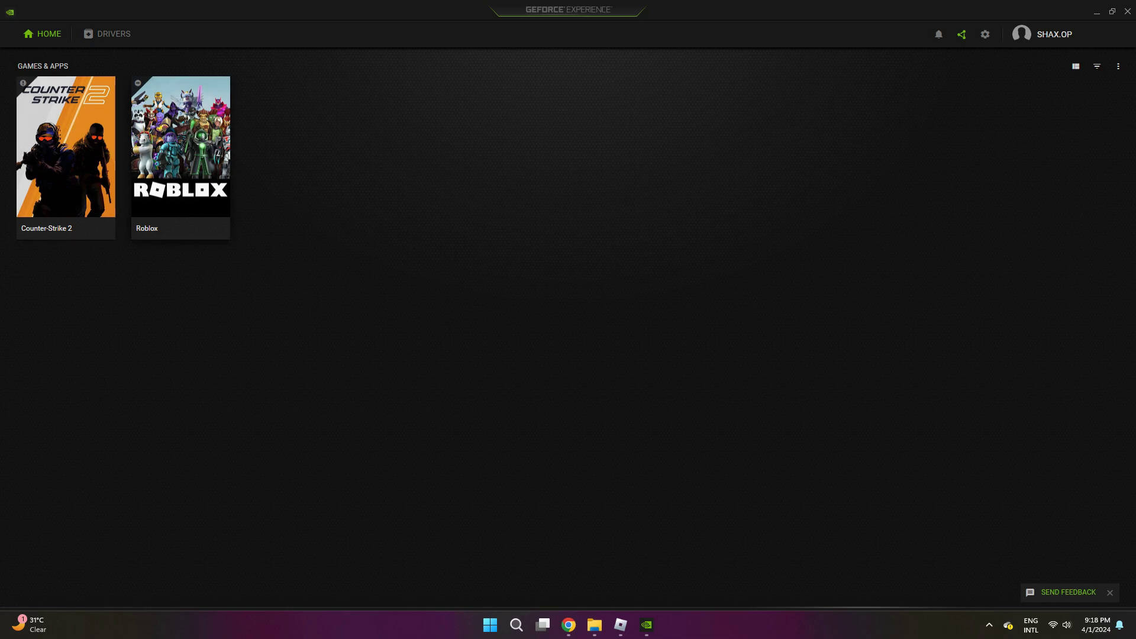
{"action": "left_click", "coordinate": [106, 34]}
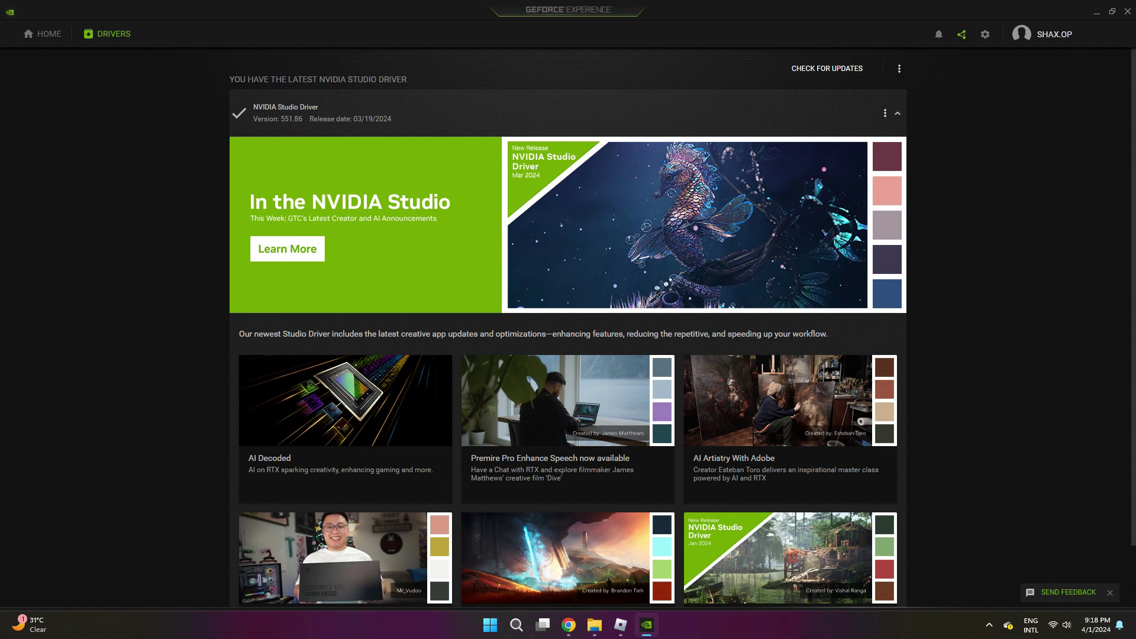
{"action": "left_click", "coordinate": [826, 68]}
{"action": "scroll", "coordinate": [569, 414], "scroll_direction": "down", "scroll_amount": 1}
{"action": "scroll", "coordinate": [568, 414], "scroll_direction": "up", "scroll_amount": 1}
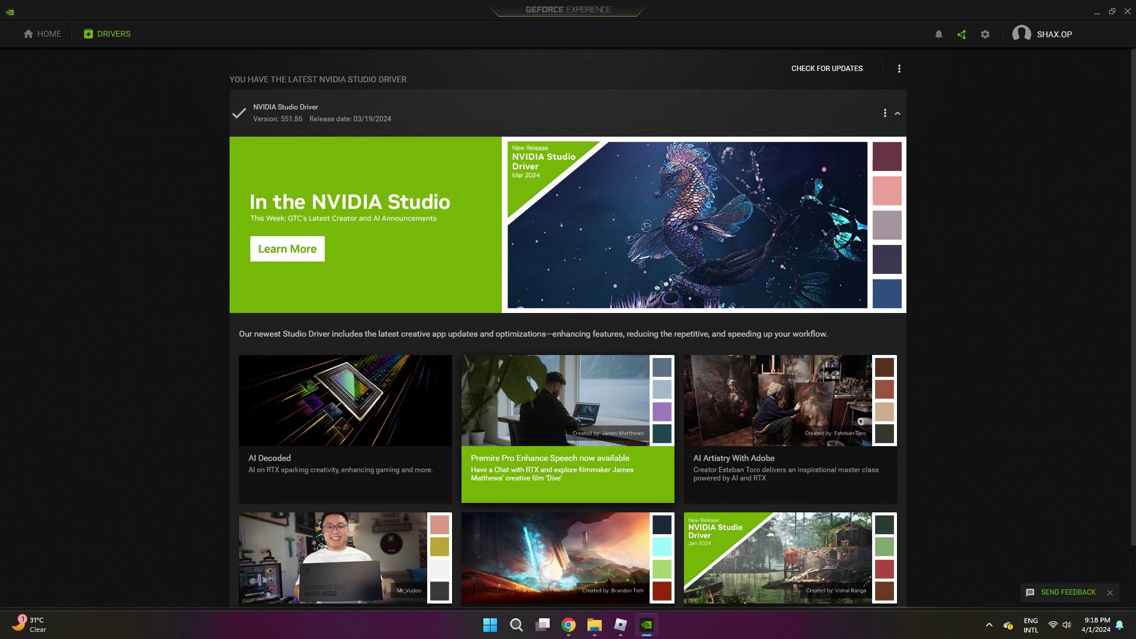
Walk the avatar around Metro Mall and past Sunrise Bank in the filtered streets
{"action": "key", "text": "alt+Tab"}
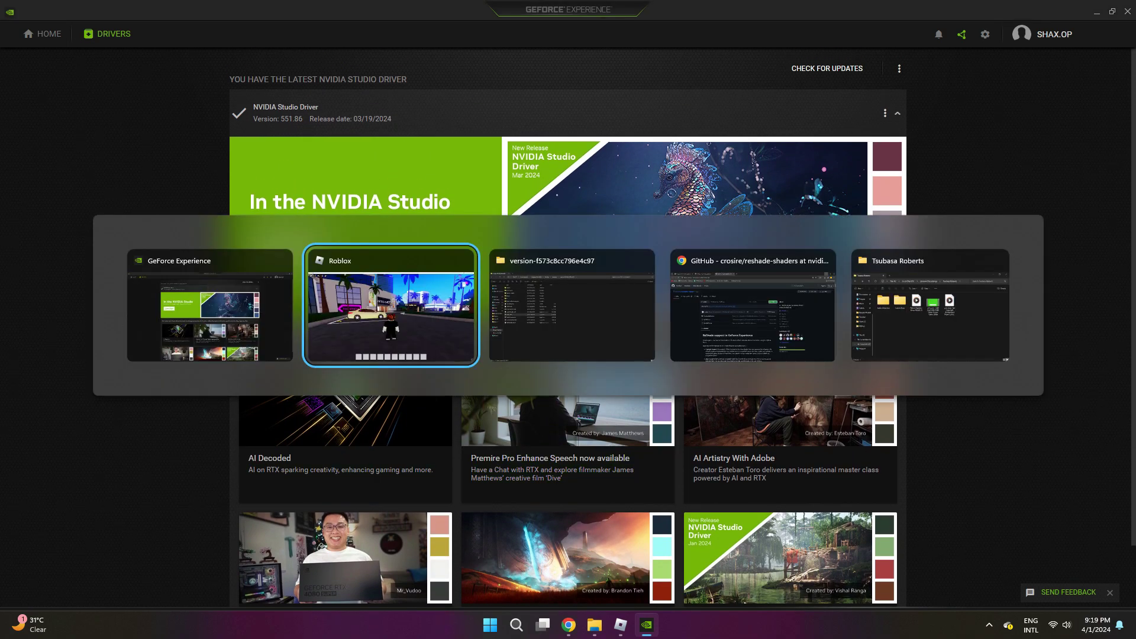
{"action": "key", "text": "w"}
{"action": "key", "text": "w"}
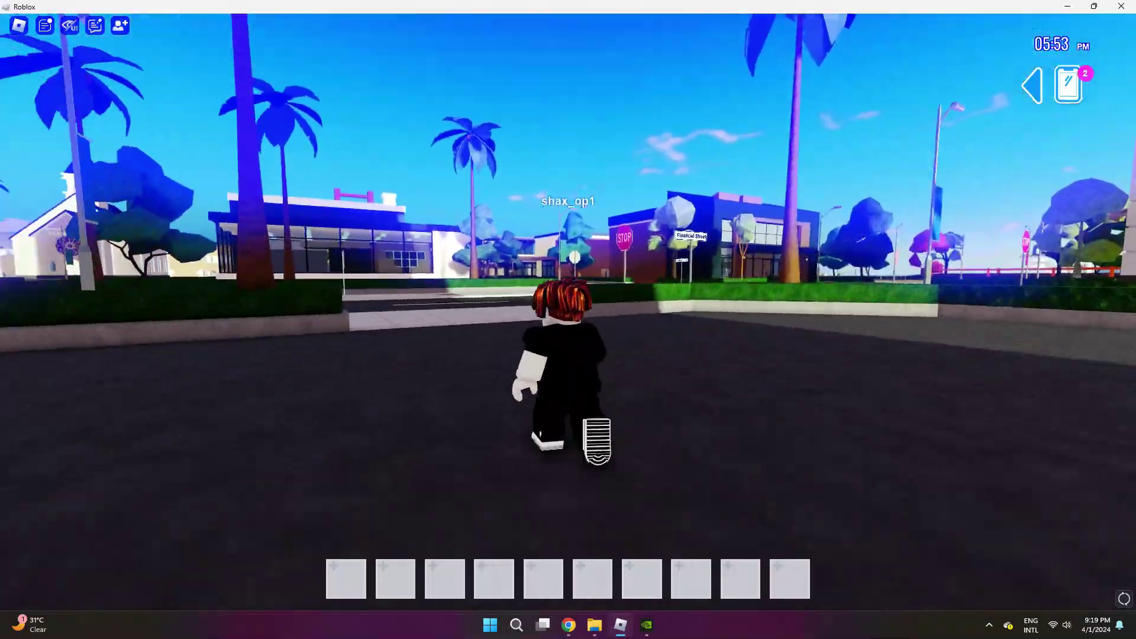
{"action": "key", "text": "w"}
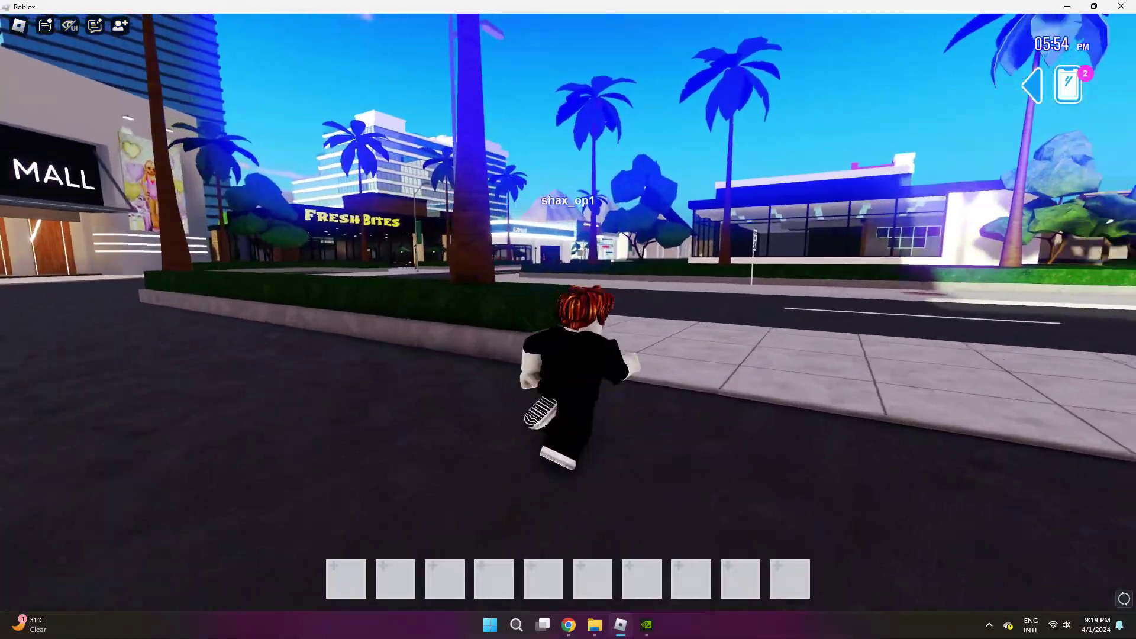
{"action": "key", "text": "s"}
{"action": "key", "text": "w"}
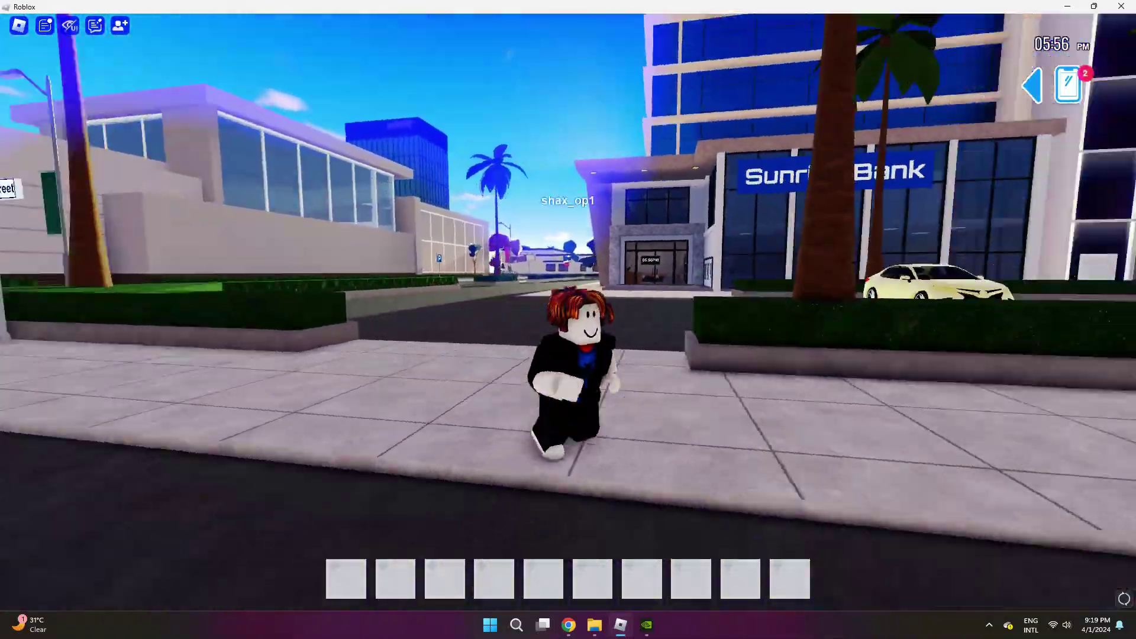
{"action": "key", "text": "w"}
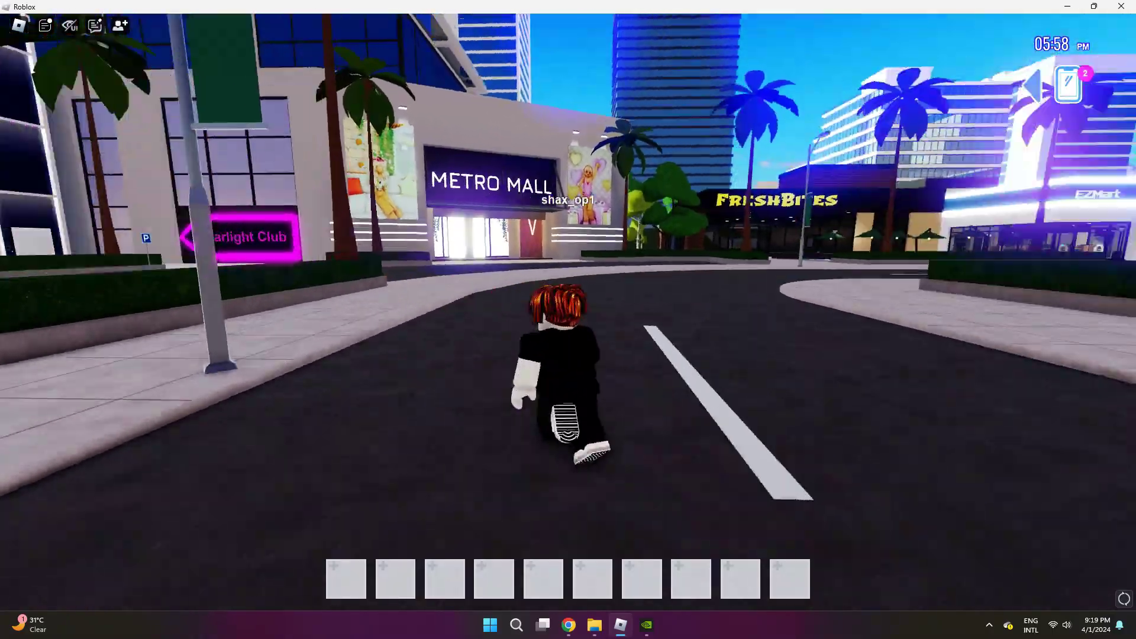
{"action": "key", "text": "d"}
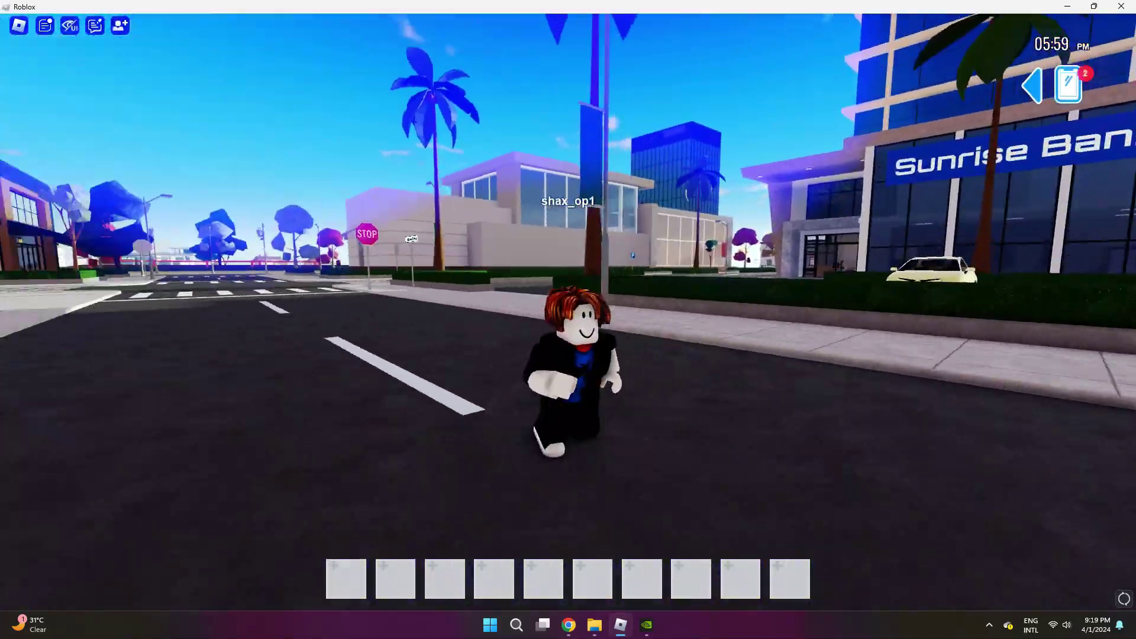